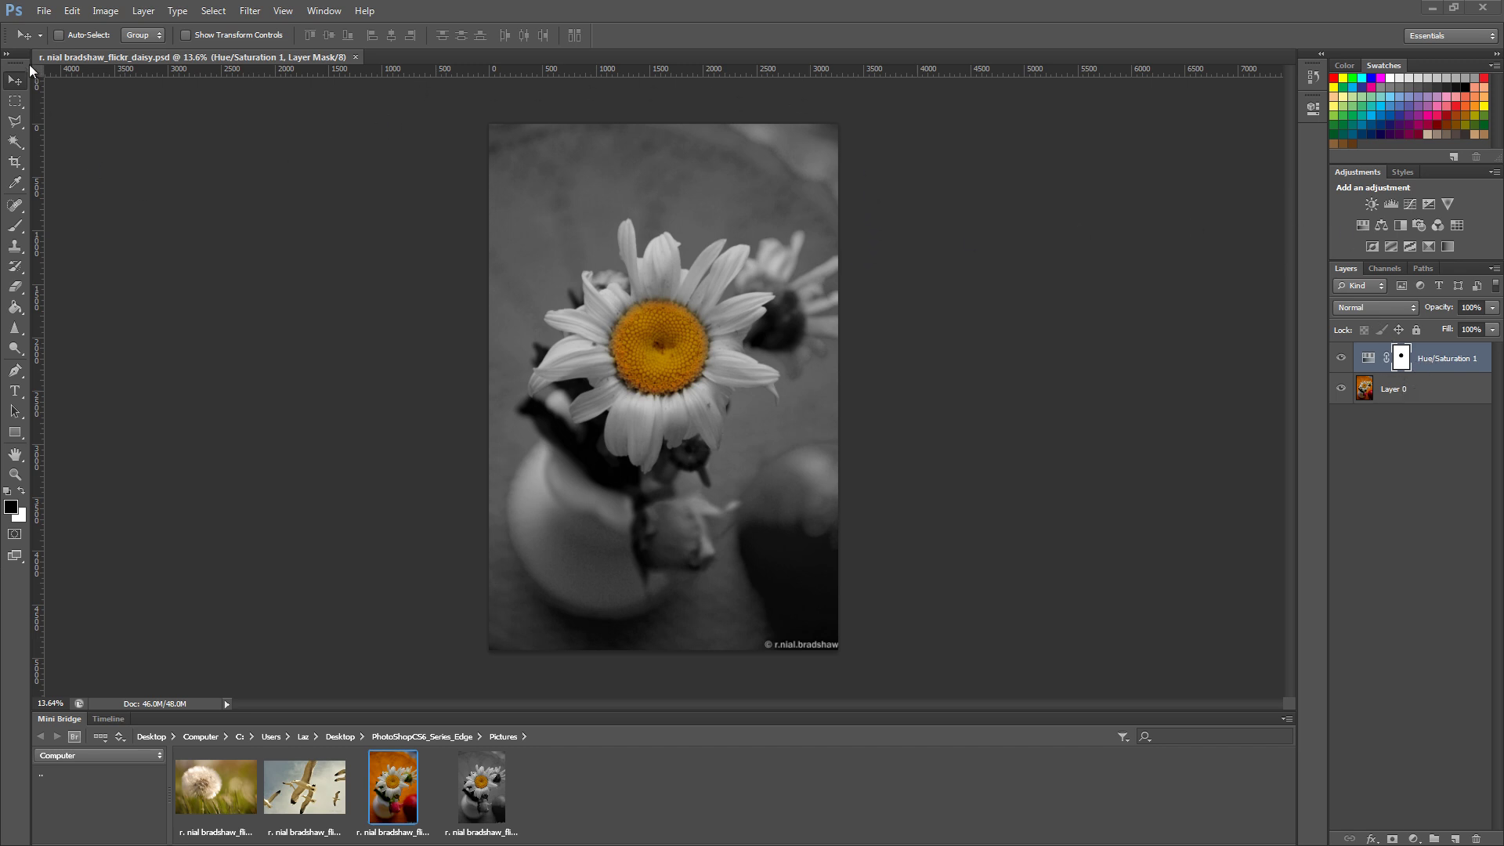
- Save the daisy image as a Photoshop PSD in Pictures, replacing the existing daisy file
left_click(44, 12)
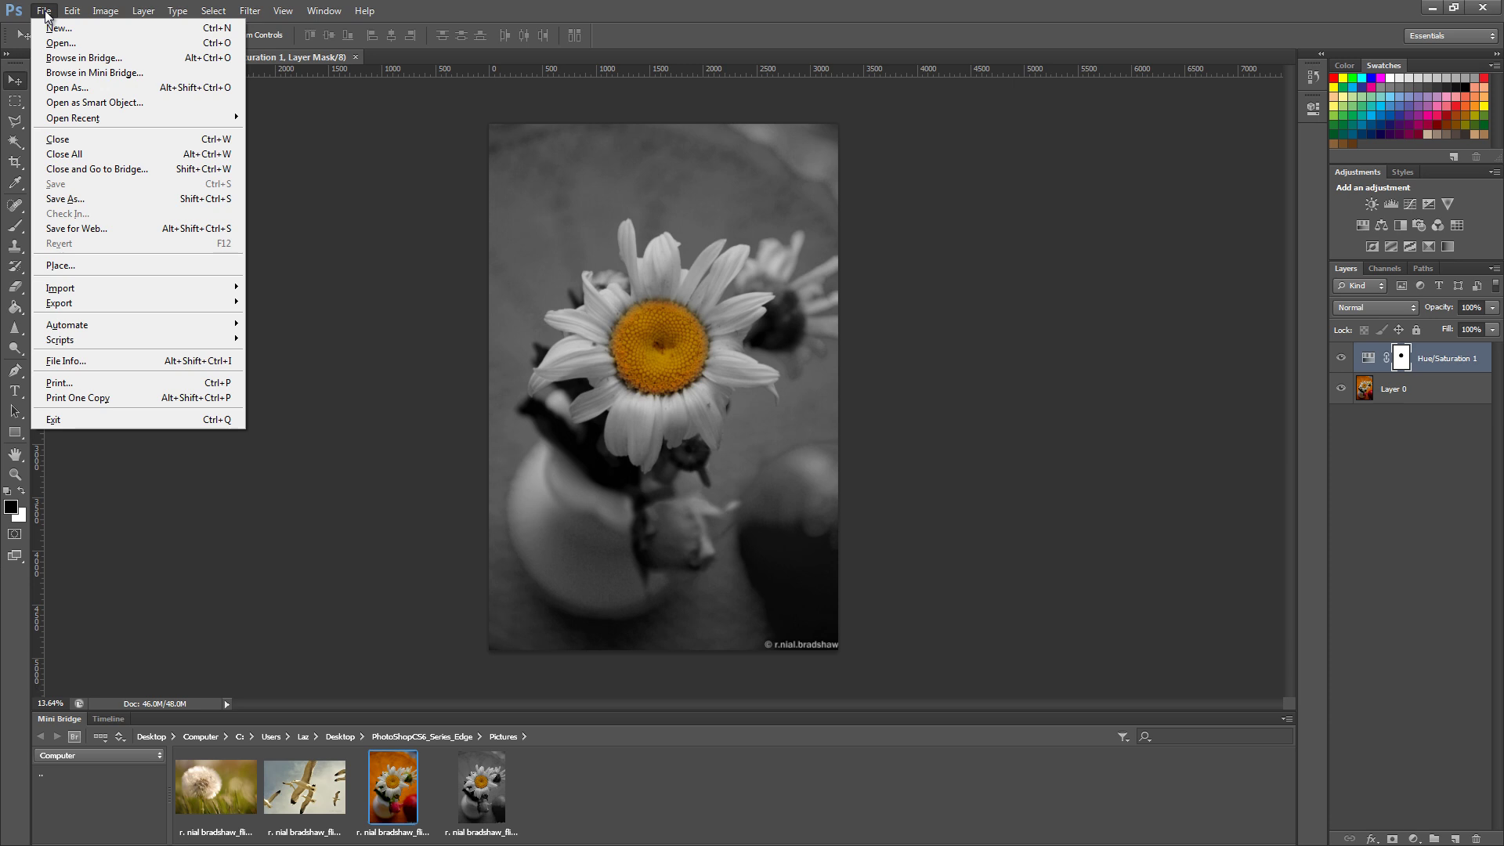
left_click(62, 200)
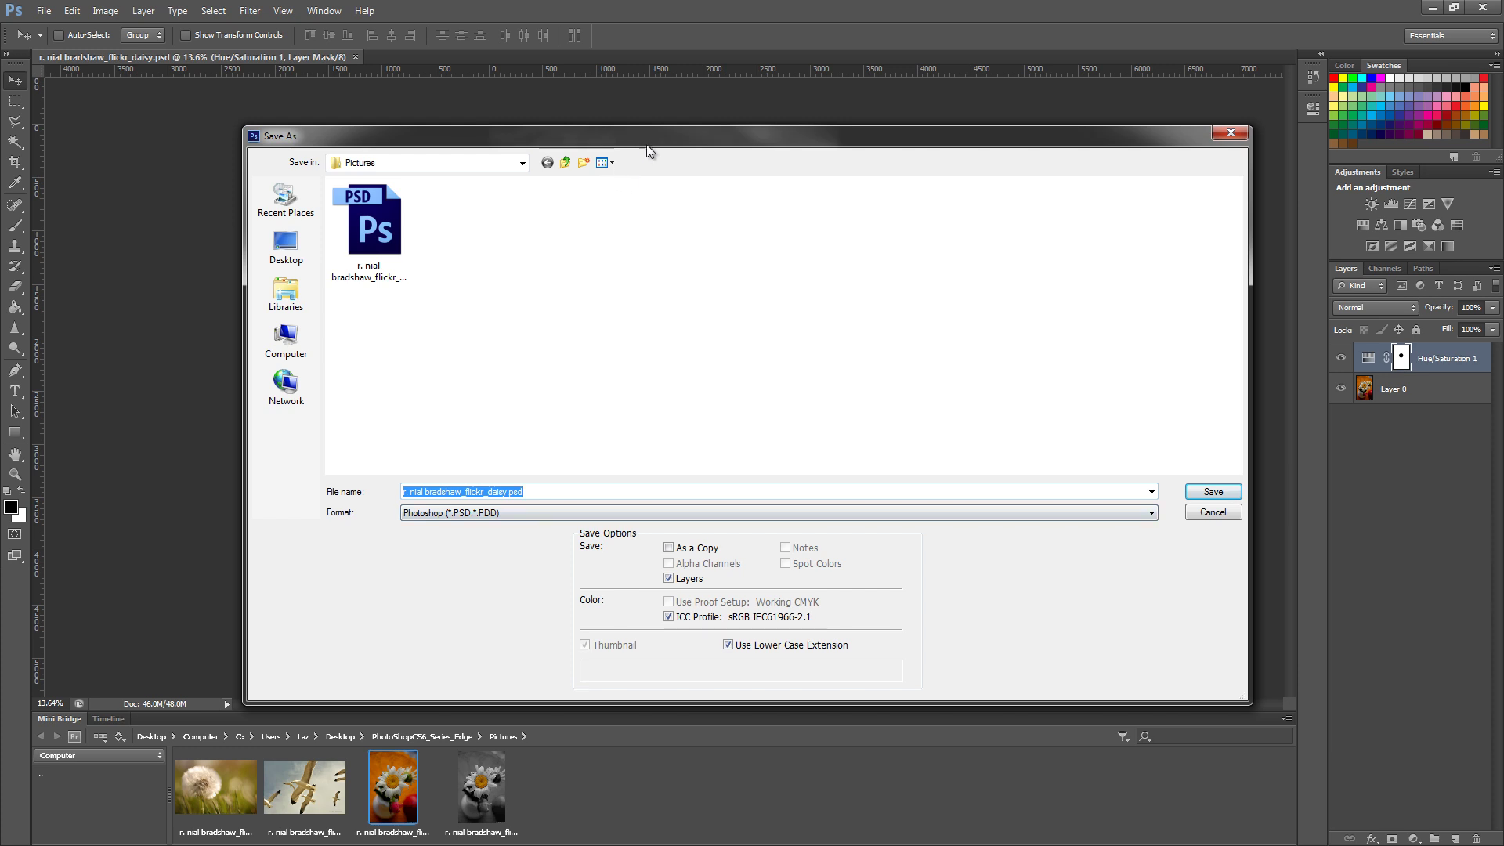
left_click_drag(655, 145, 633, 129)
left_click(481, 493)
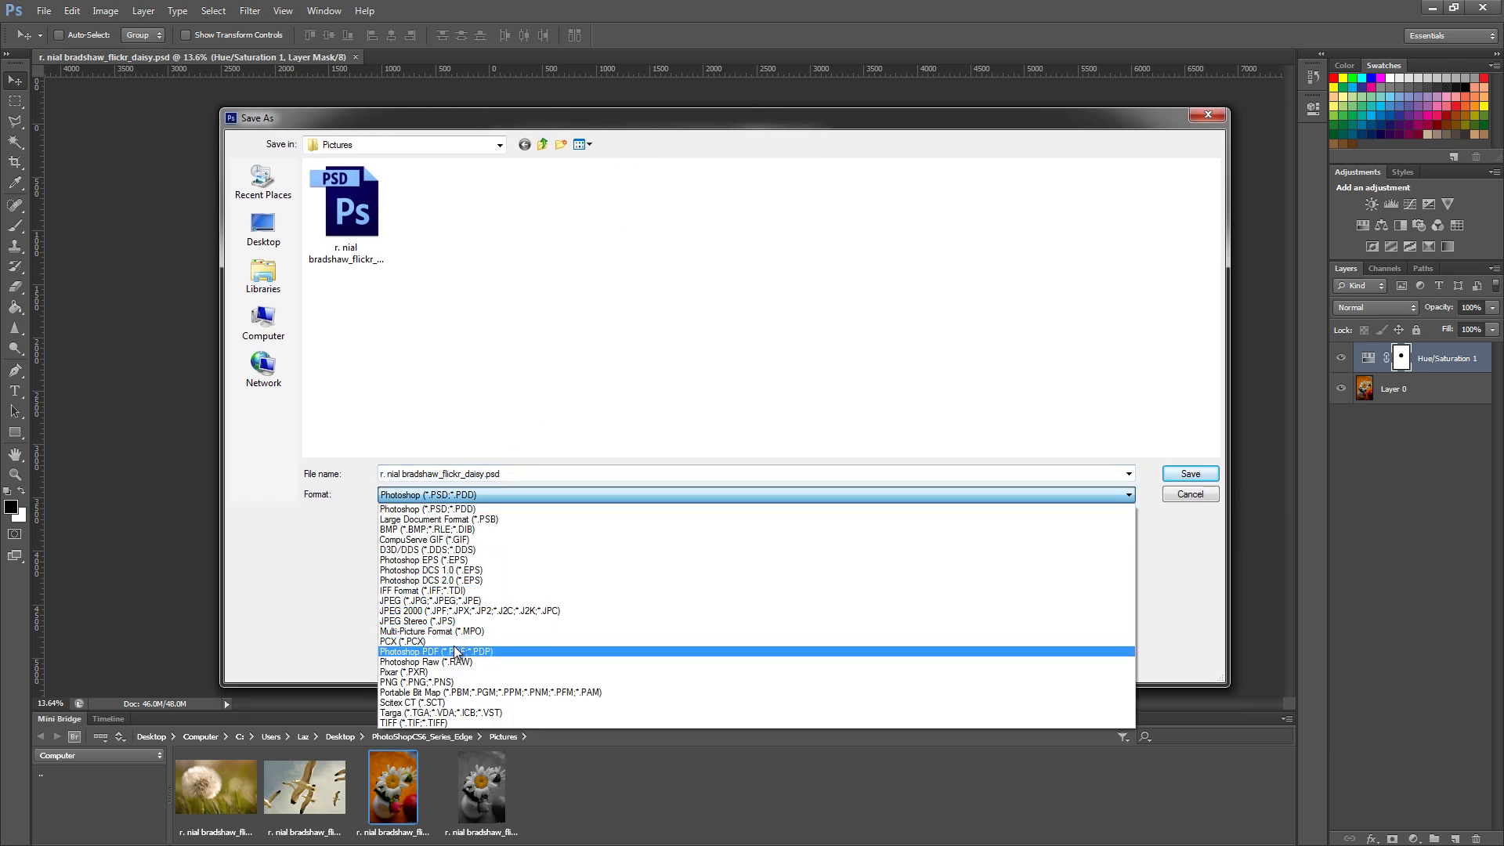
left_click(517, 492)
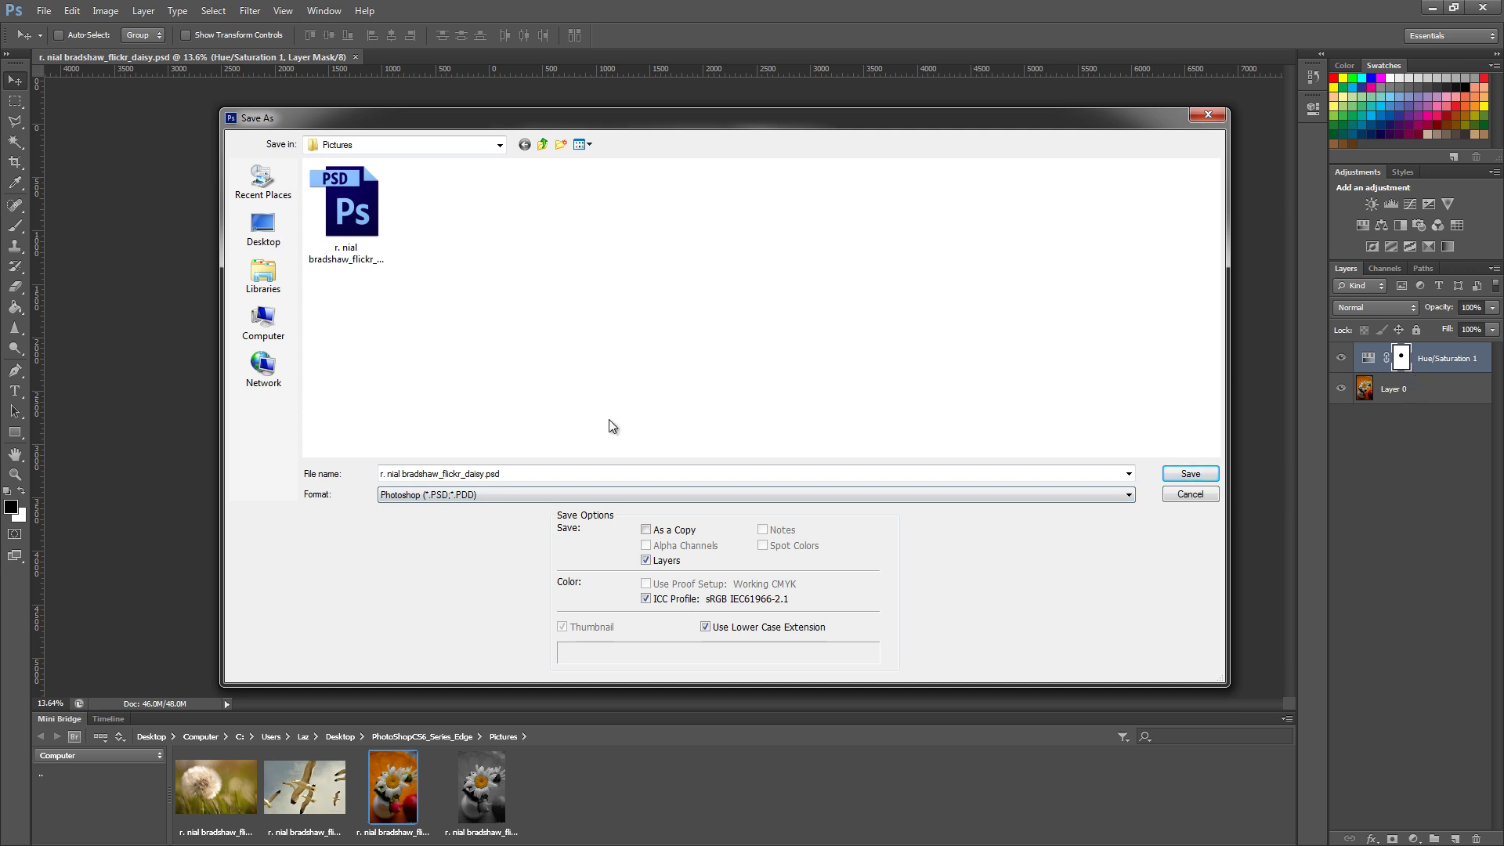
left_click_drag(364, 266, 521, 317)
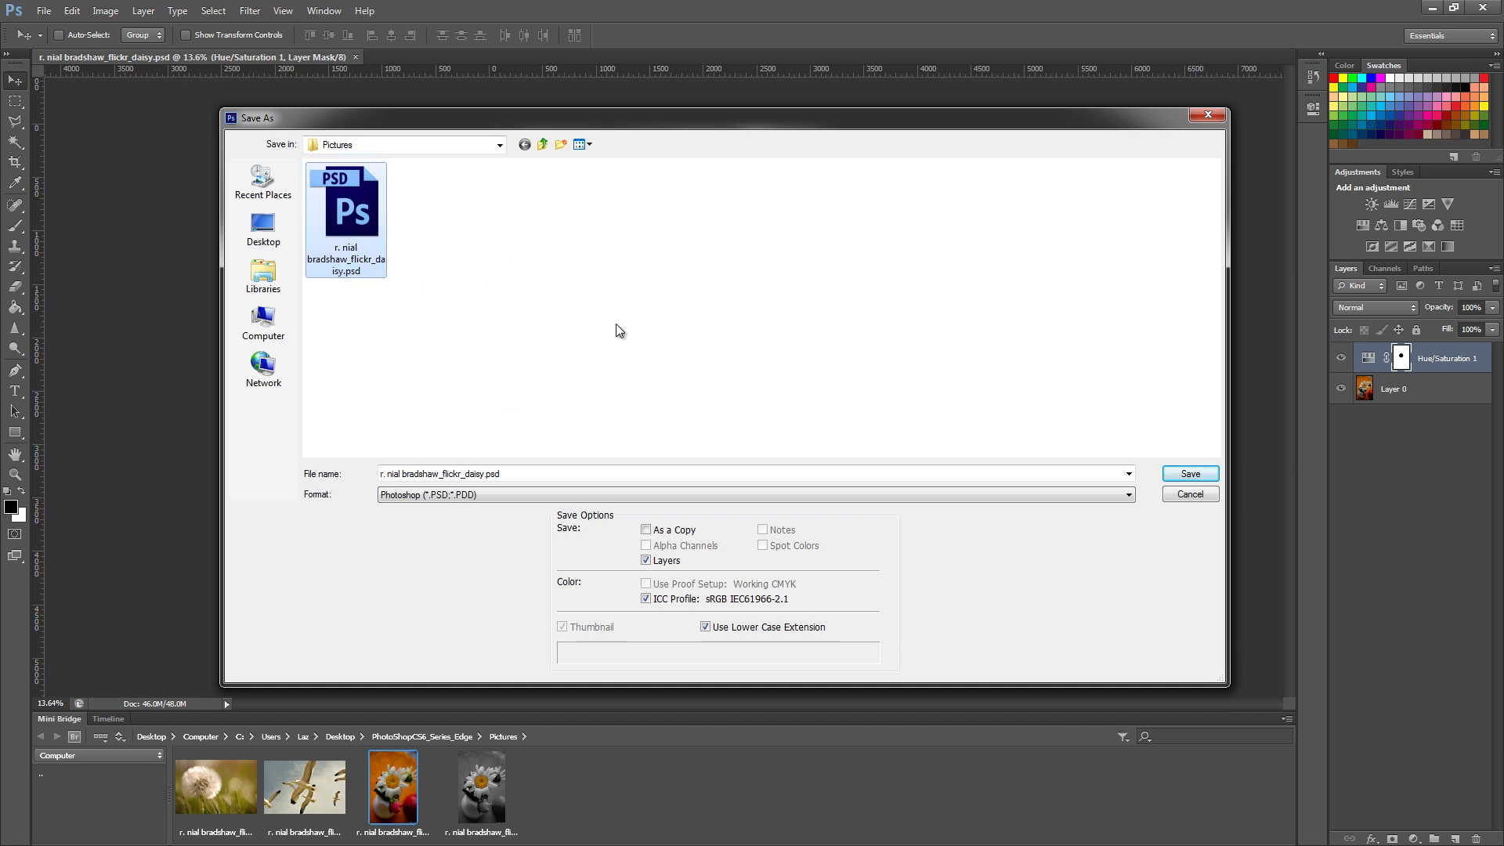
left_click(1188, 473)
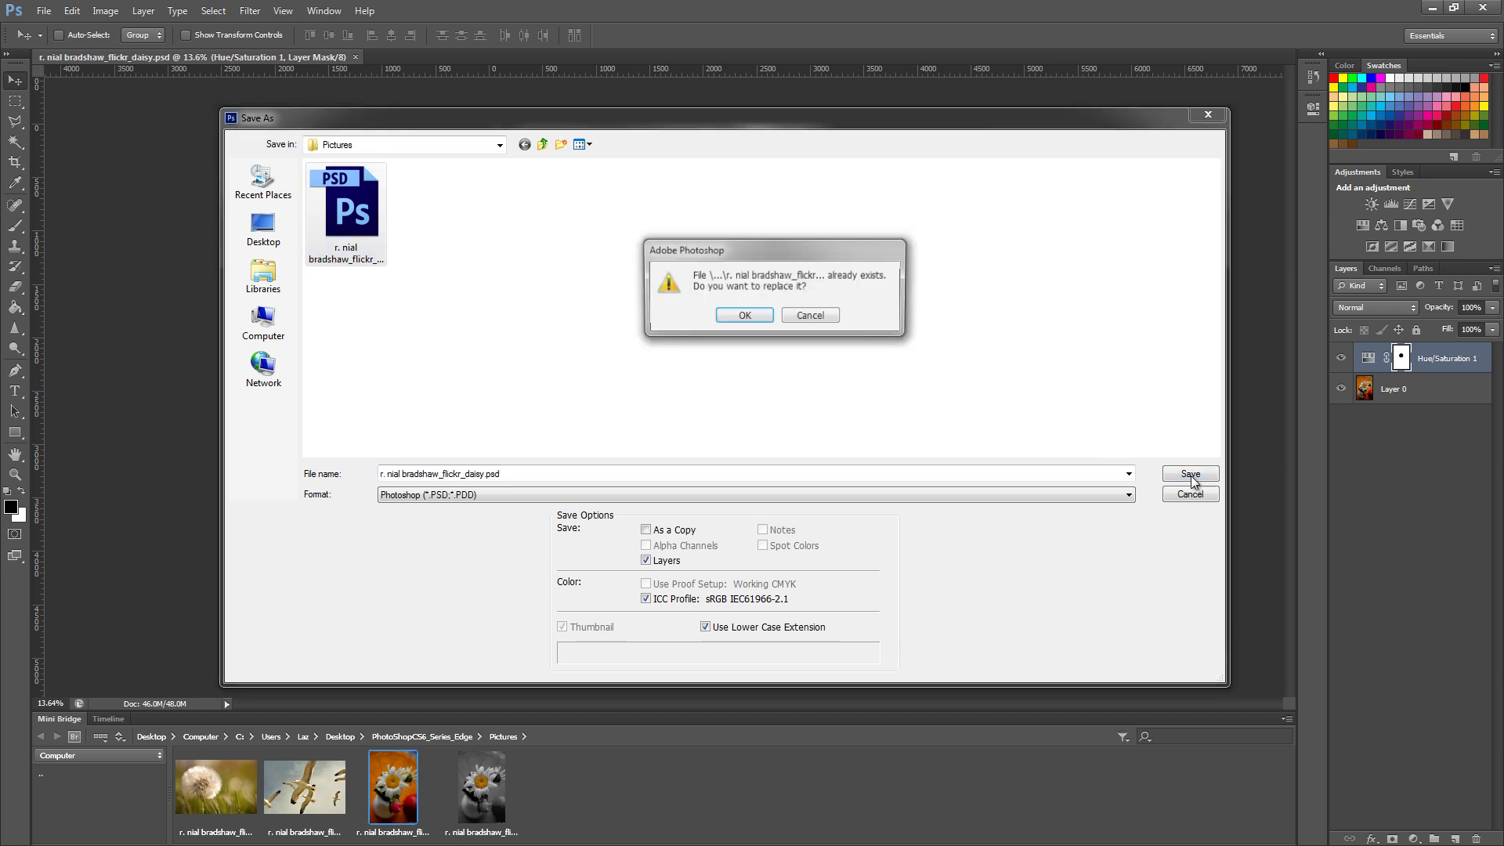
left_click(732, 313)
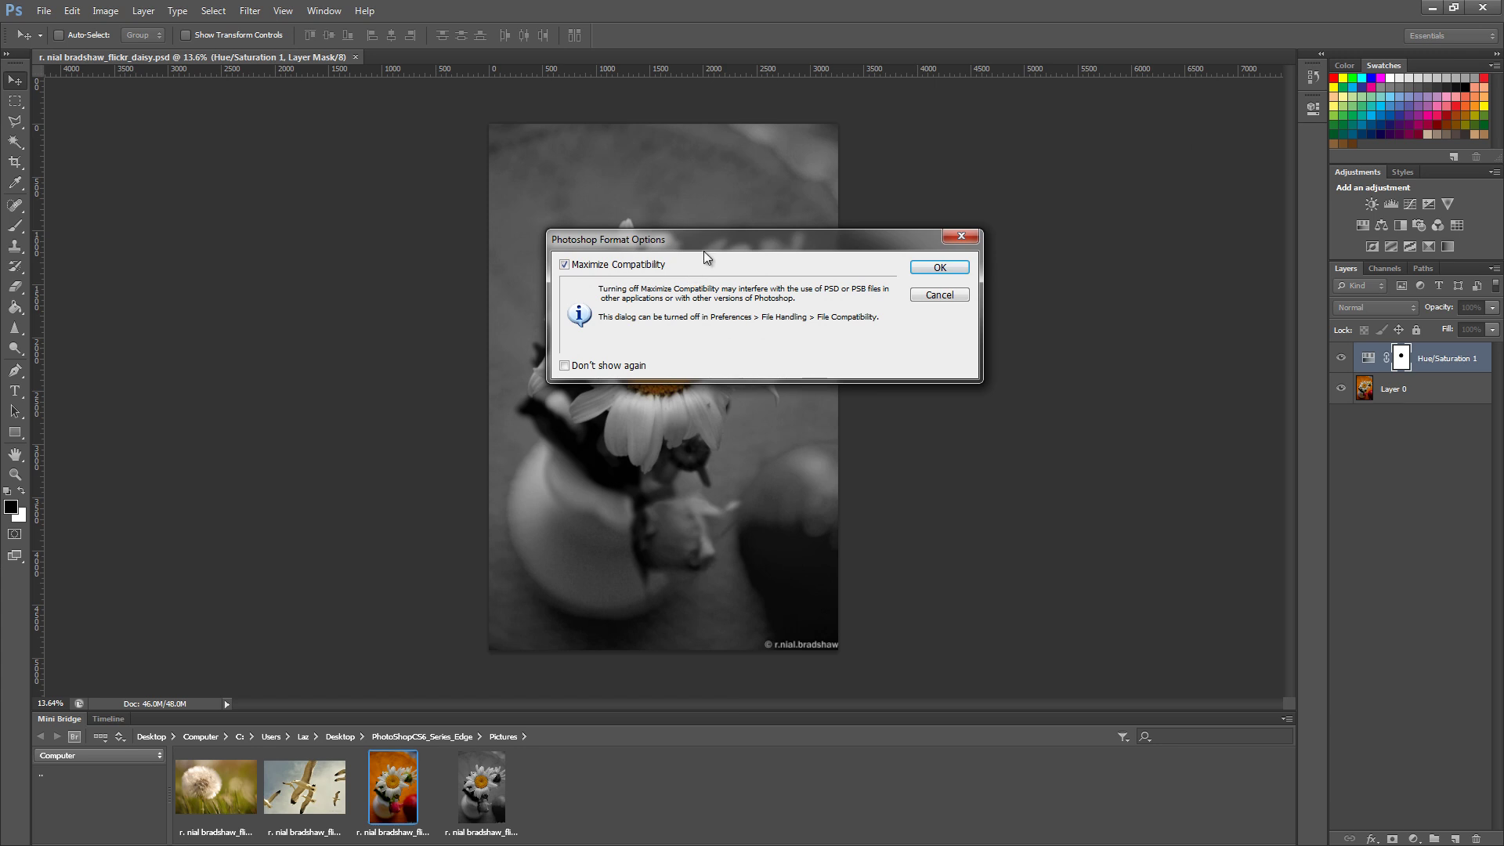
left_click_drag(747, 239, 646, 242)
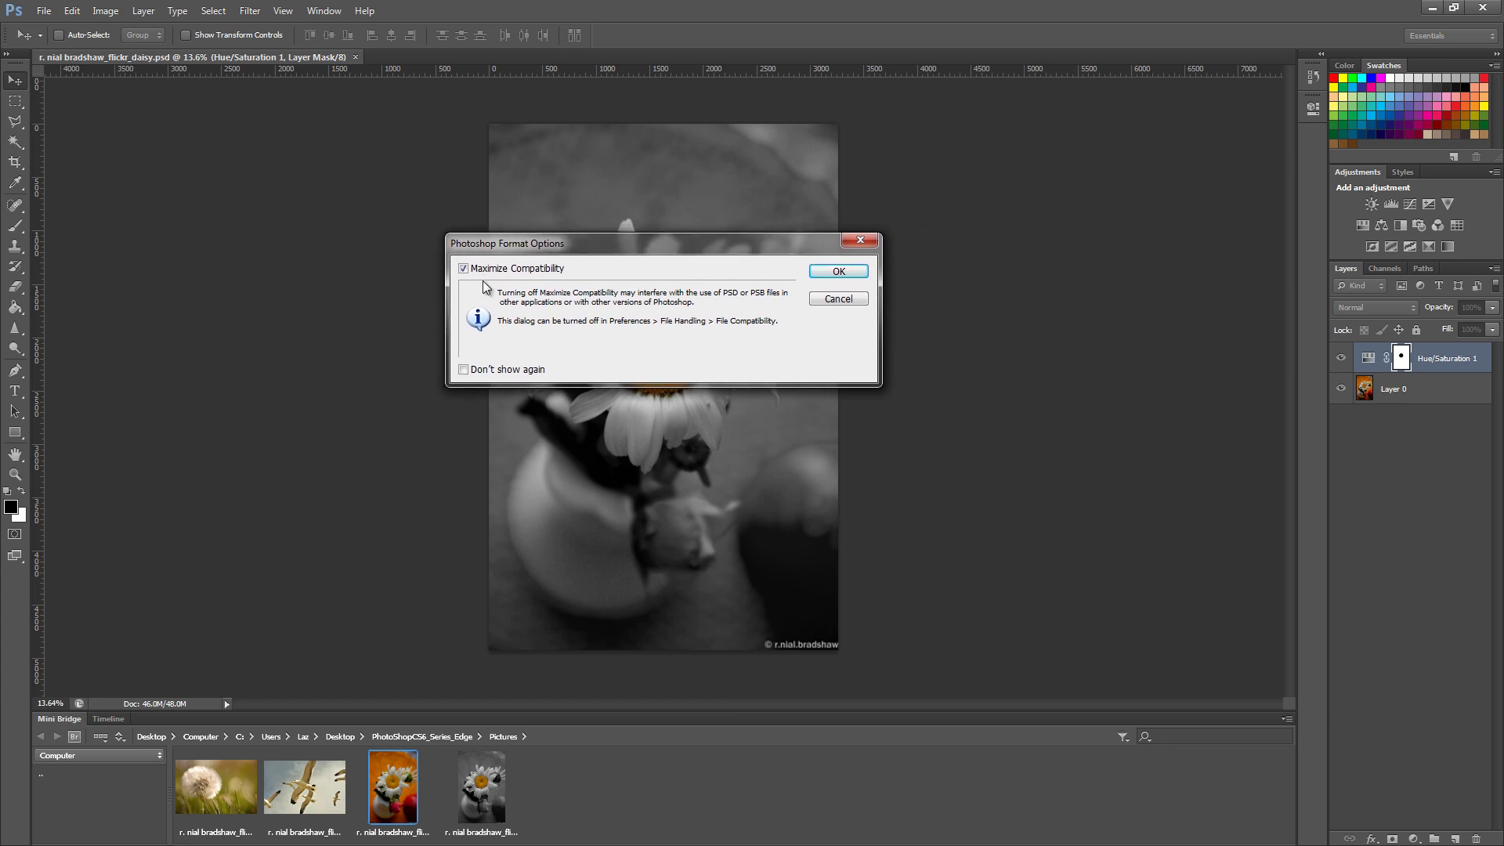
- Accept Maximize Compatibility, then marquee-select a full-width strip along the top of the daisy photo
left_click(822, 272)
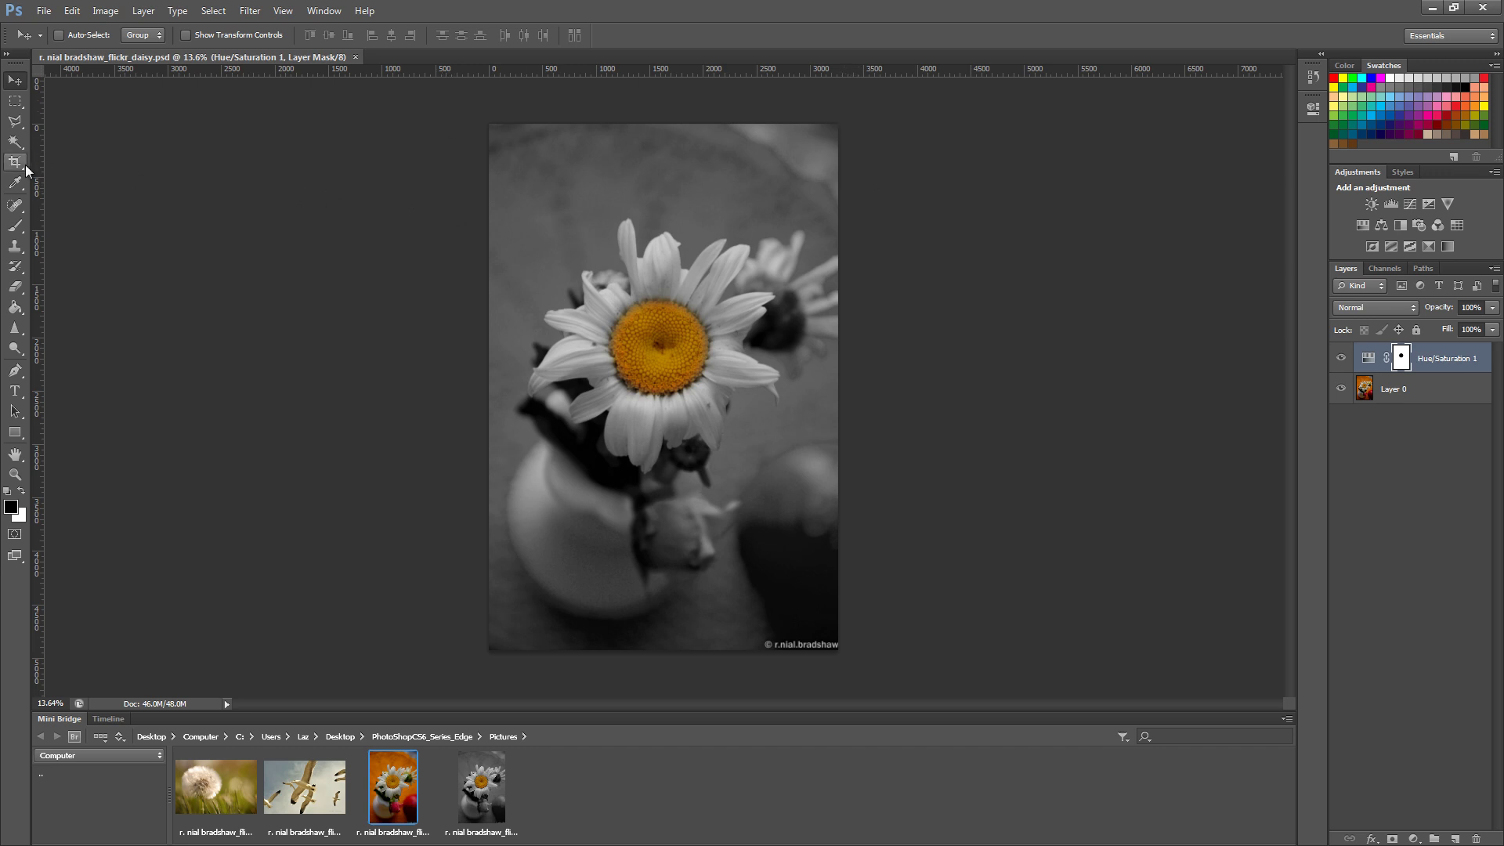
left_click(14, 103)
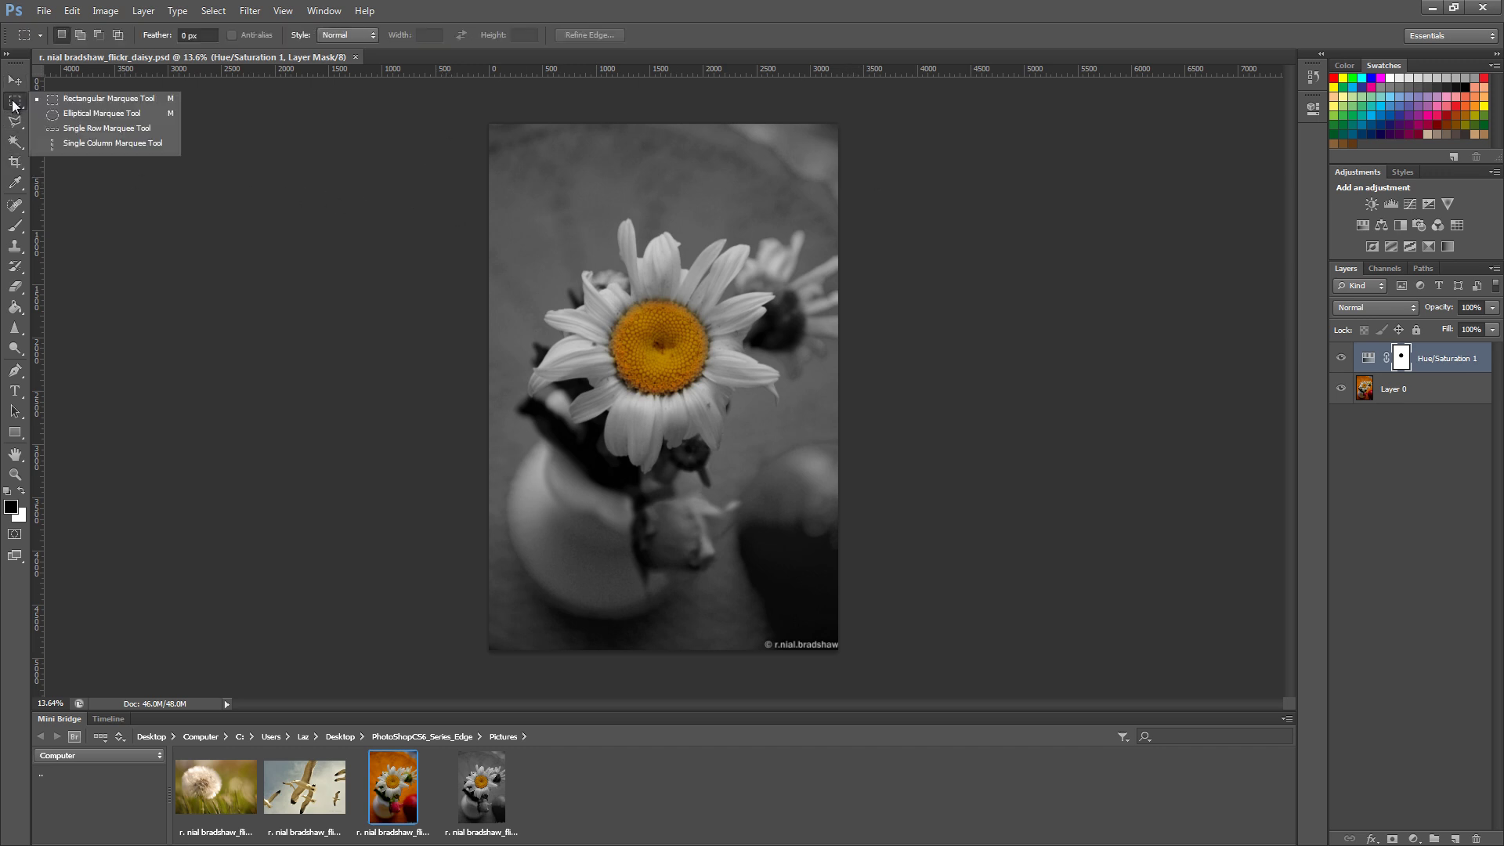
left_click(72, 99)
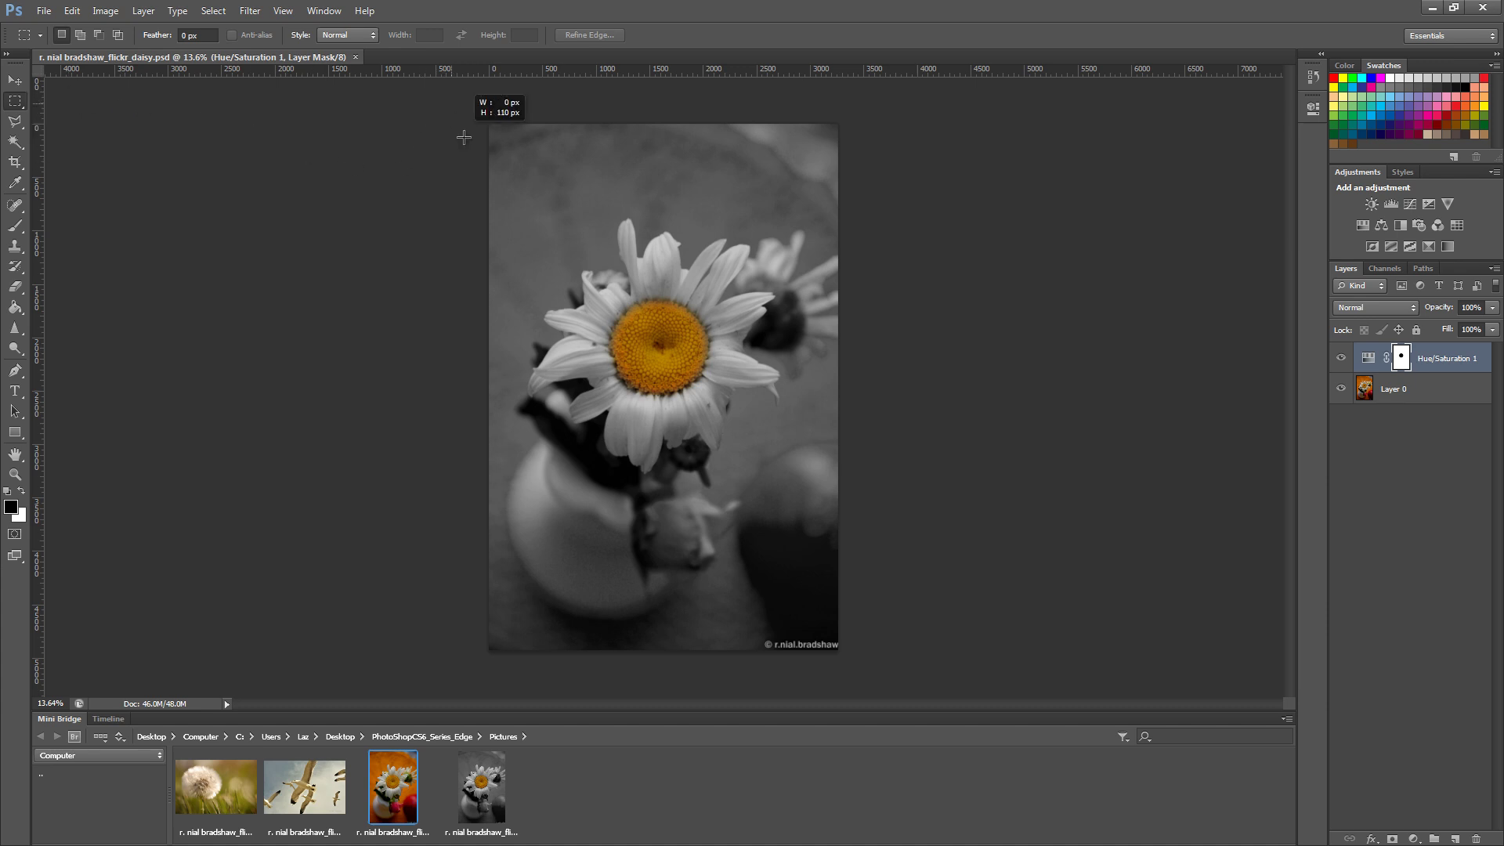
left_click_drag(489, 124, 873, 184)
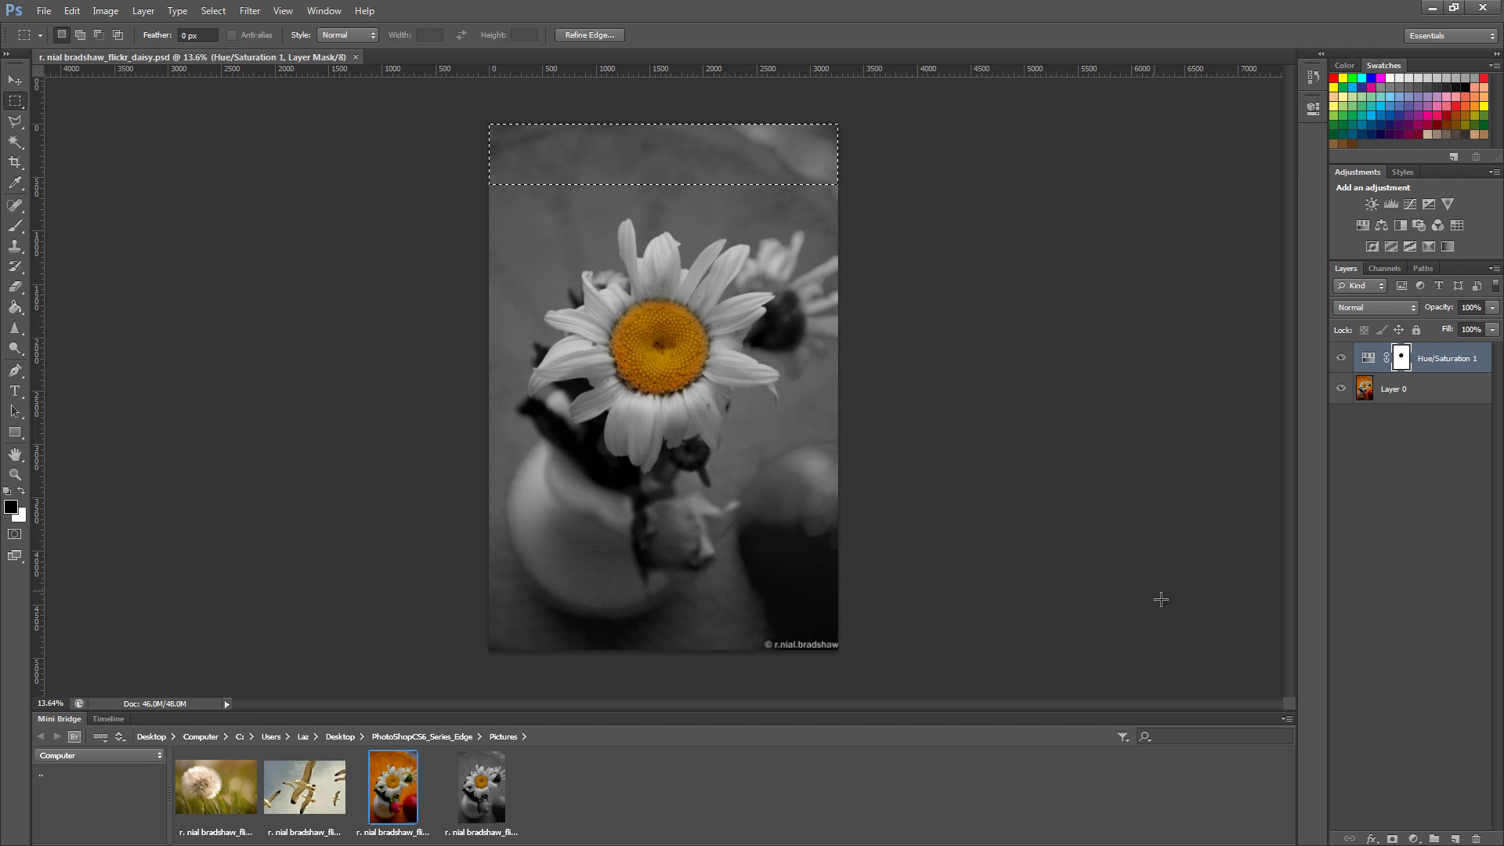
key("Delete")
- Add an empty layer and set the foreground to the daisy centre's golden #916600
left_click(1454, 839)
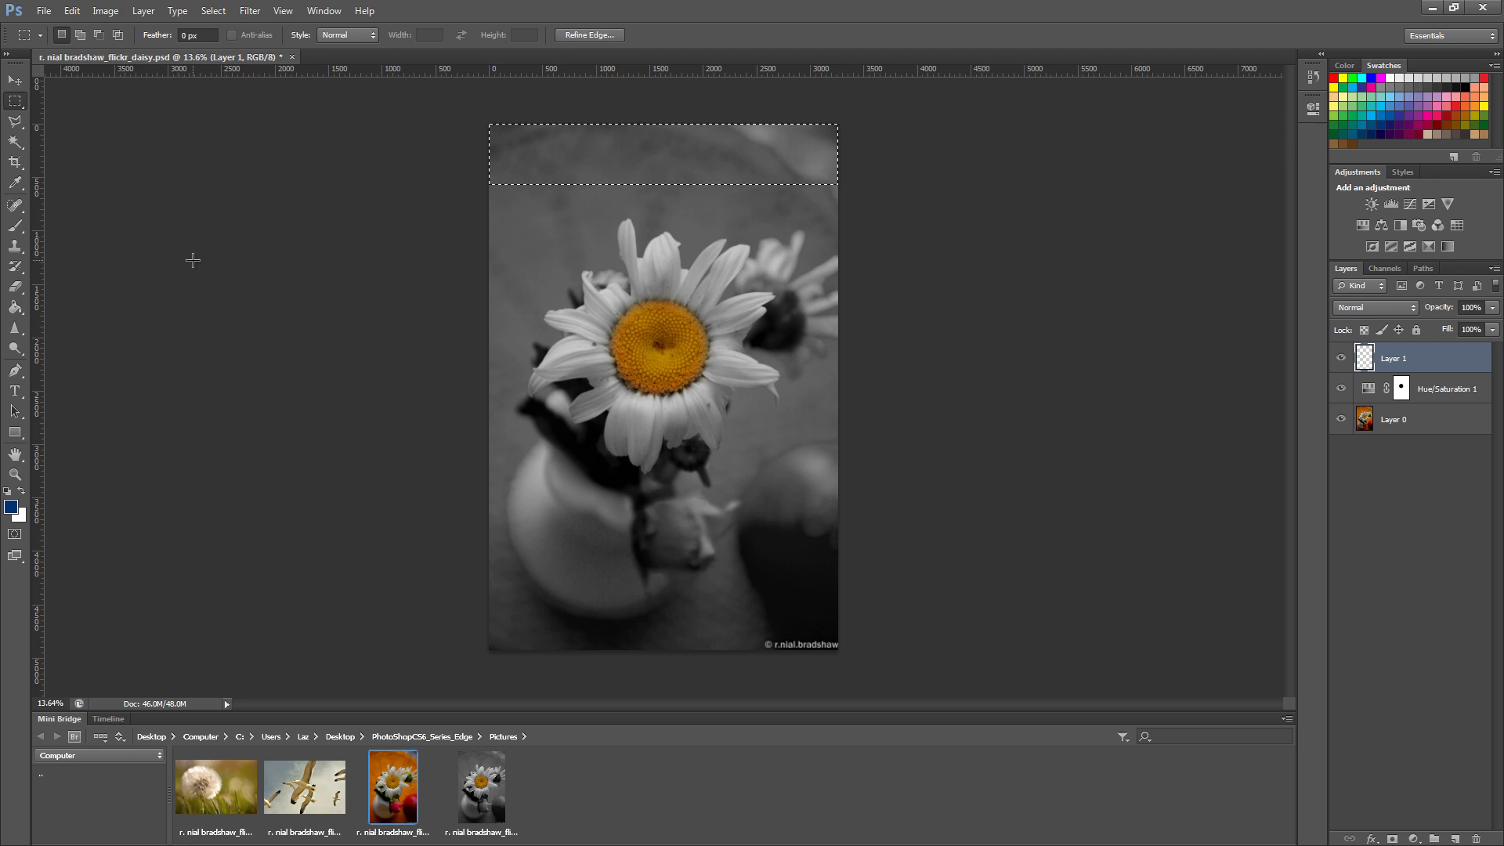
key("b")
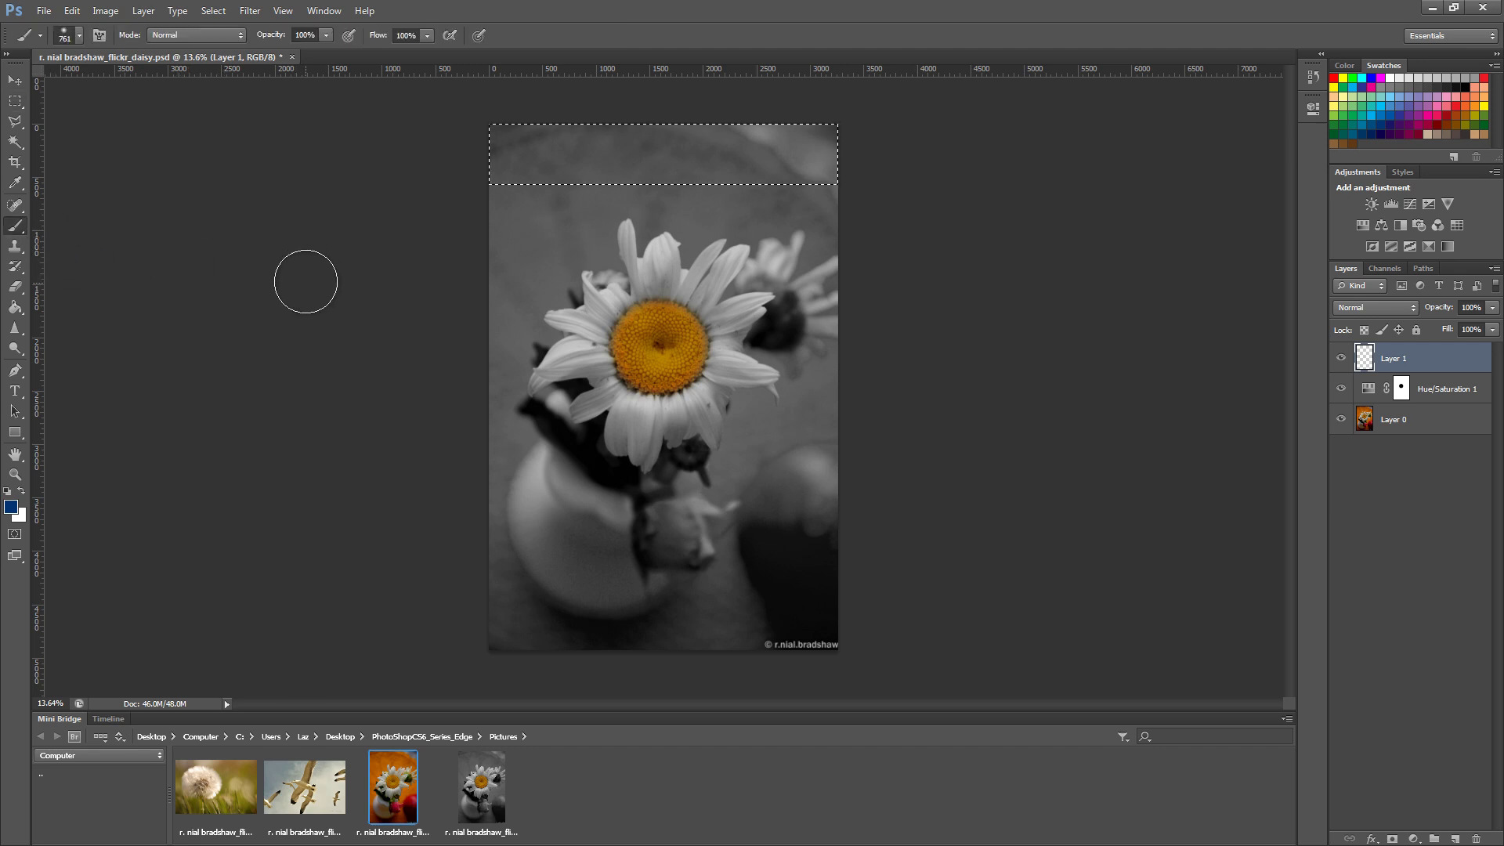
left_click(16, 513)
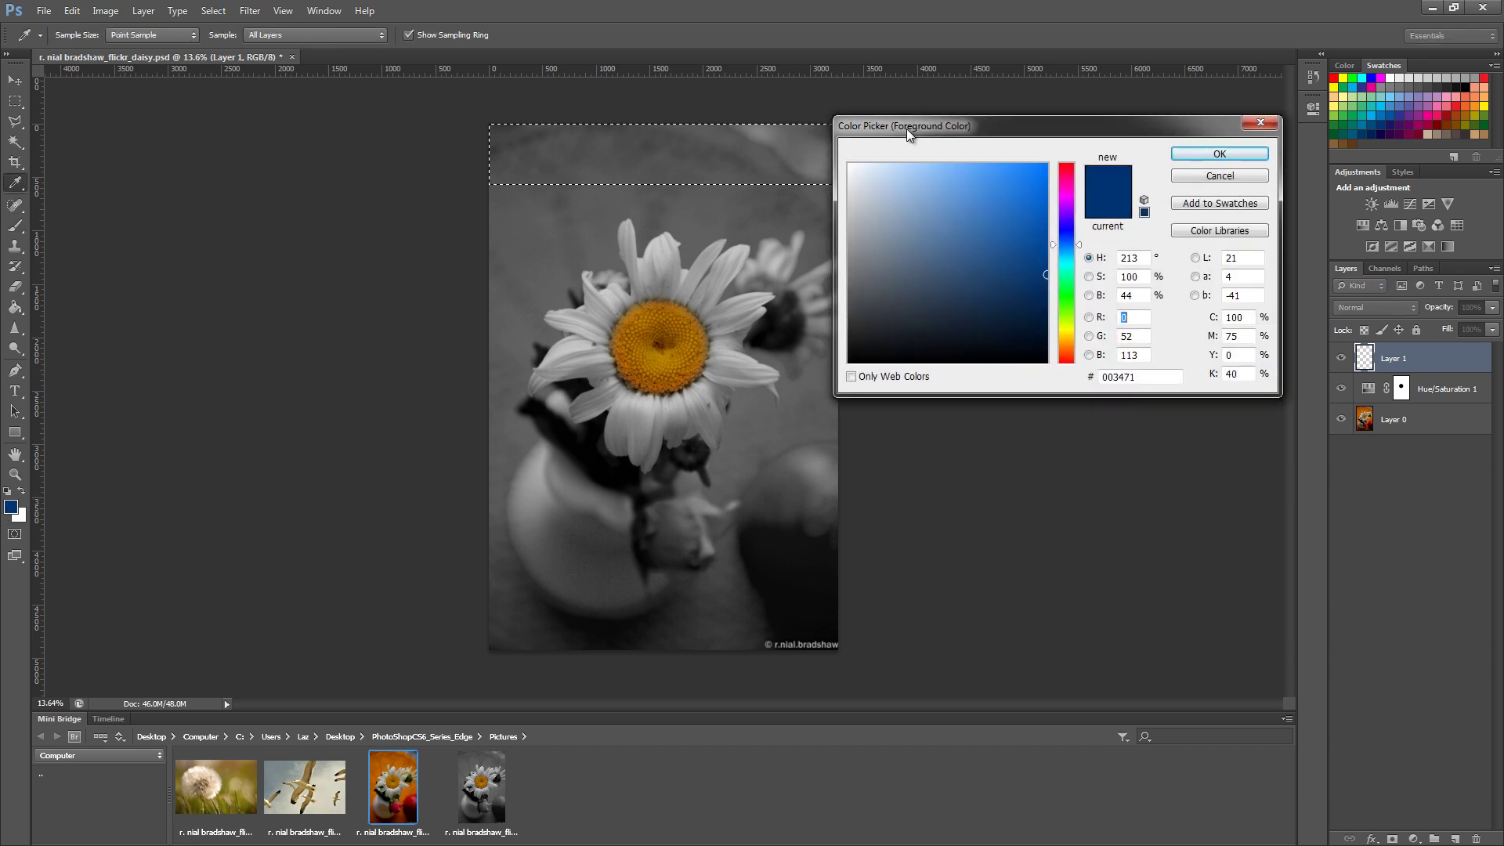
left_click_drag(907, 133, 898, 230)
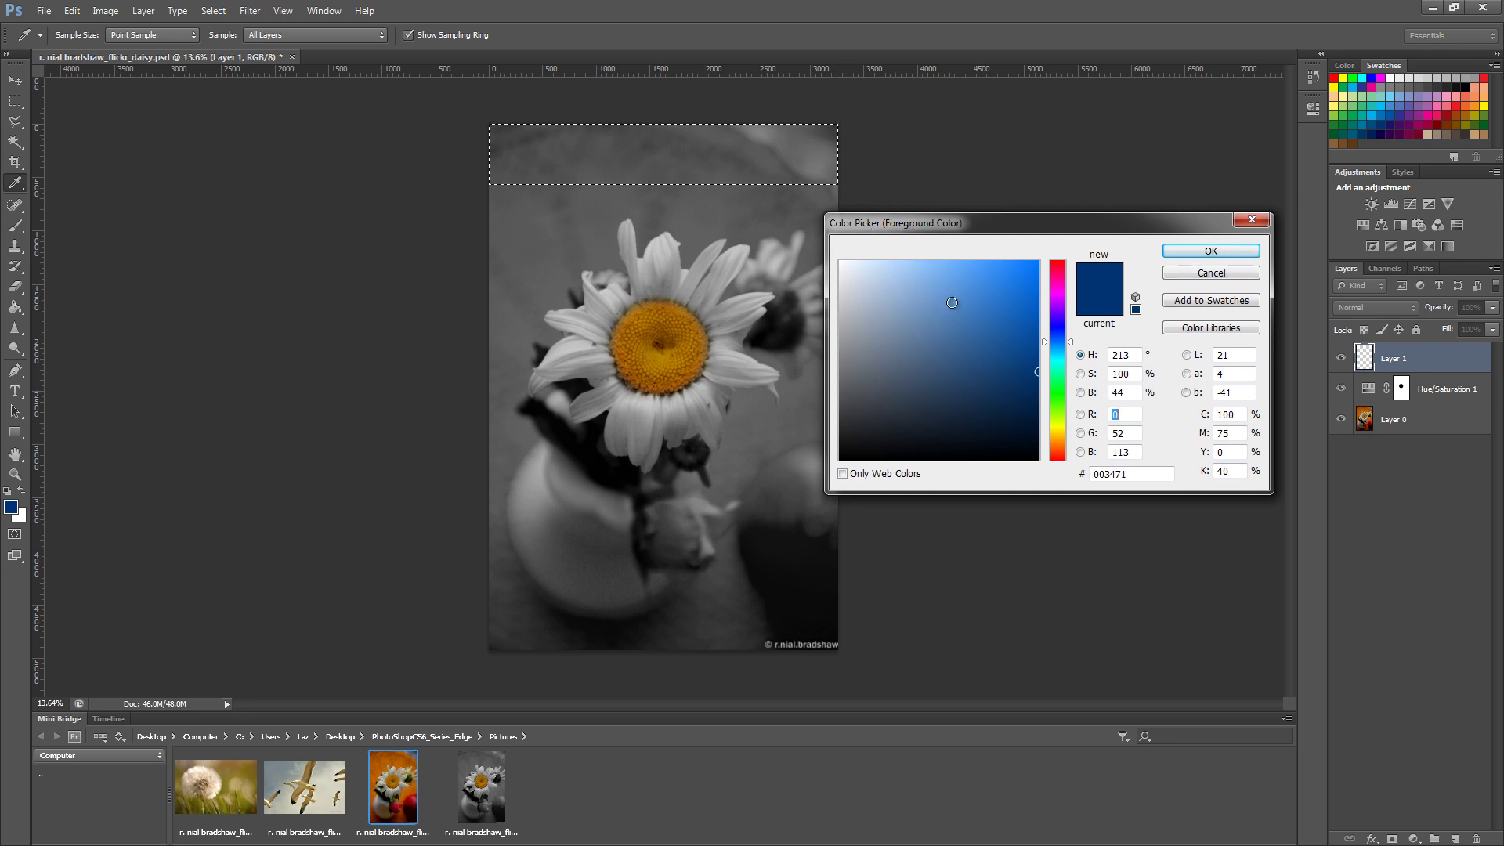
mouse_move(1008, 337)
left_mouse_down()
mouse_move(1017, 284)
mouse_move(998, 277)
left_mouse_up()
mouse_move(945, 321)
left_mouse_down()
mouse_move(1000, 345)
mouse_move(1001, 305)
left_mouse_up()
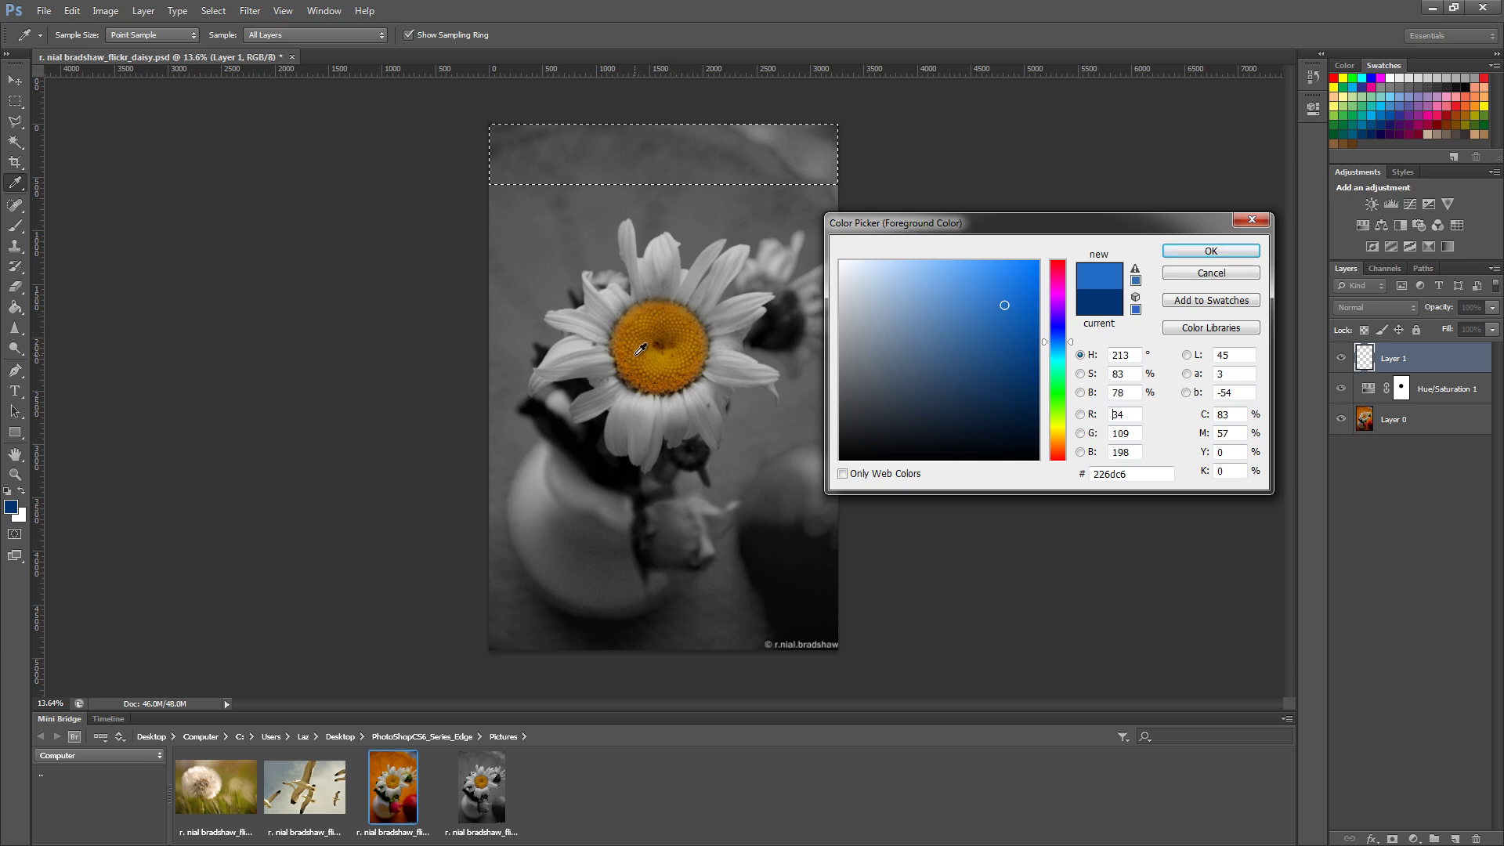
left_click_drag(638, 349, 683, 339)
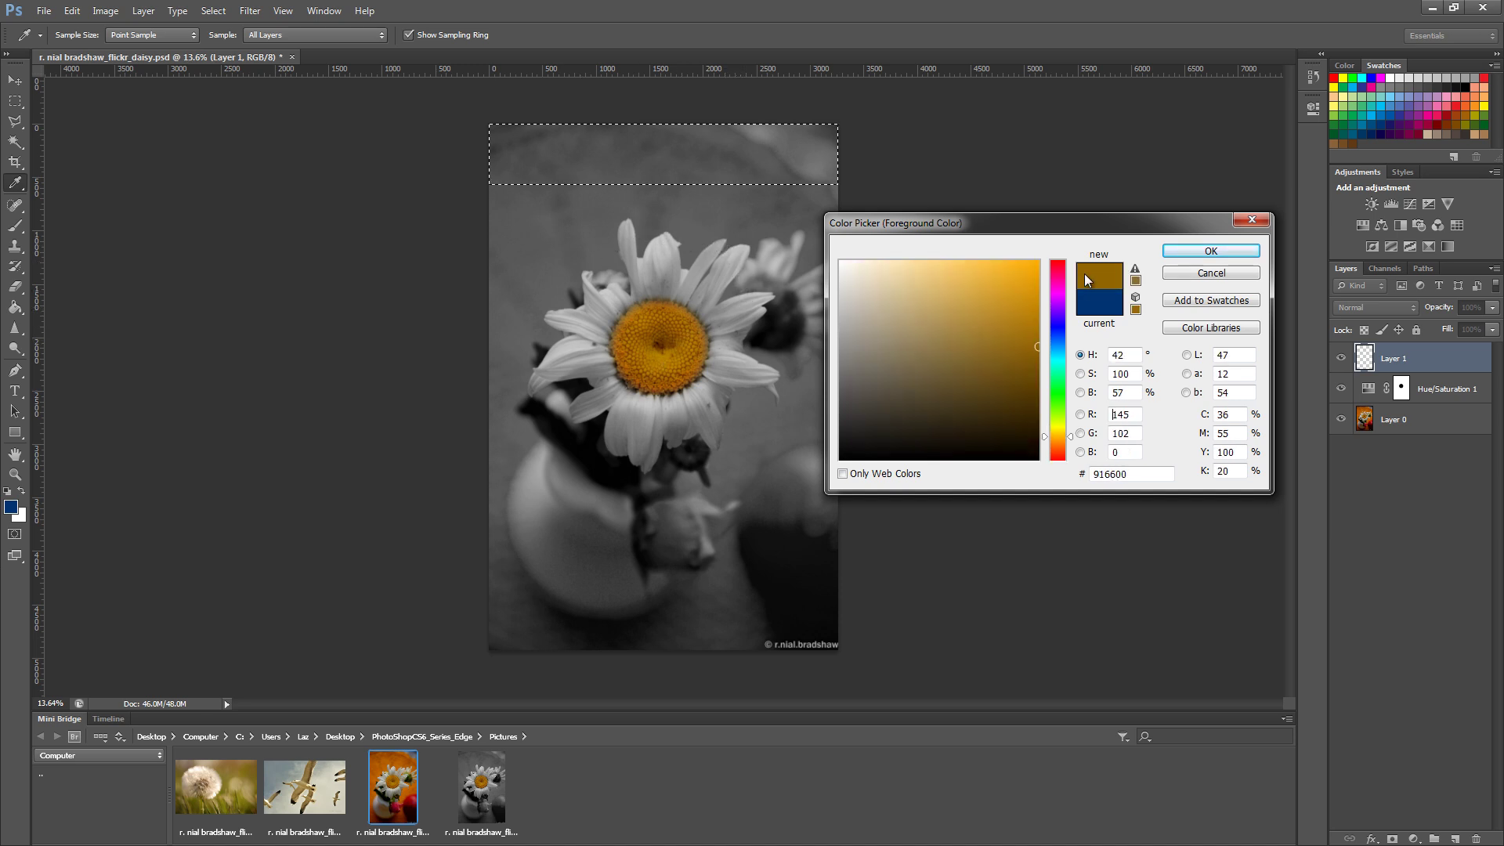
left_click(1204, 252)
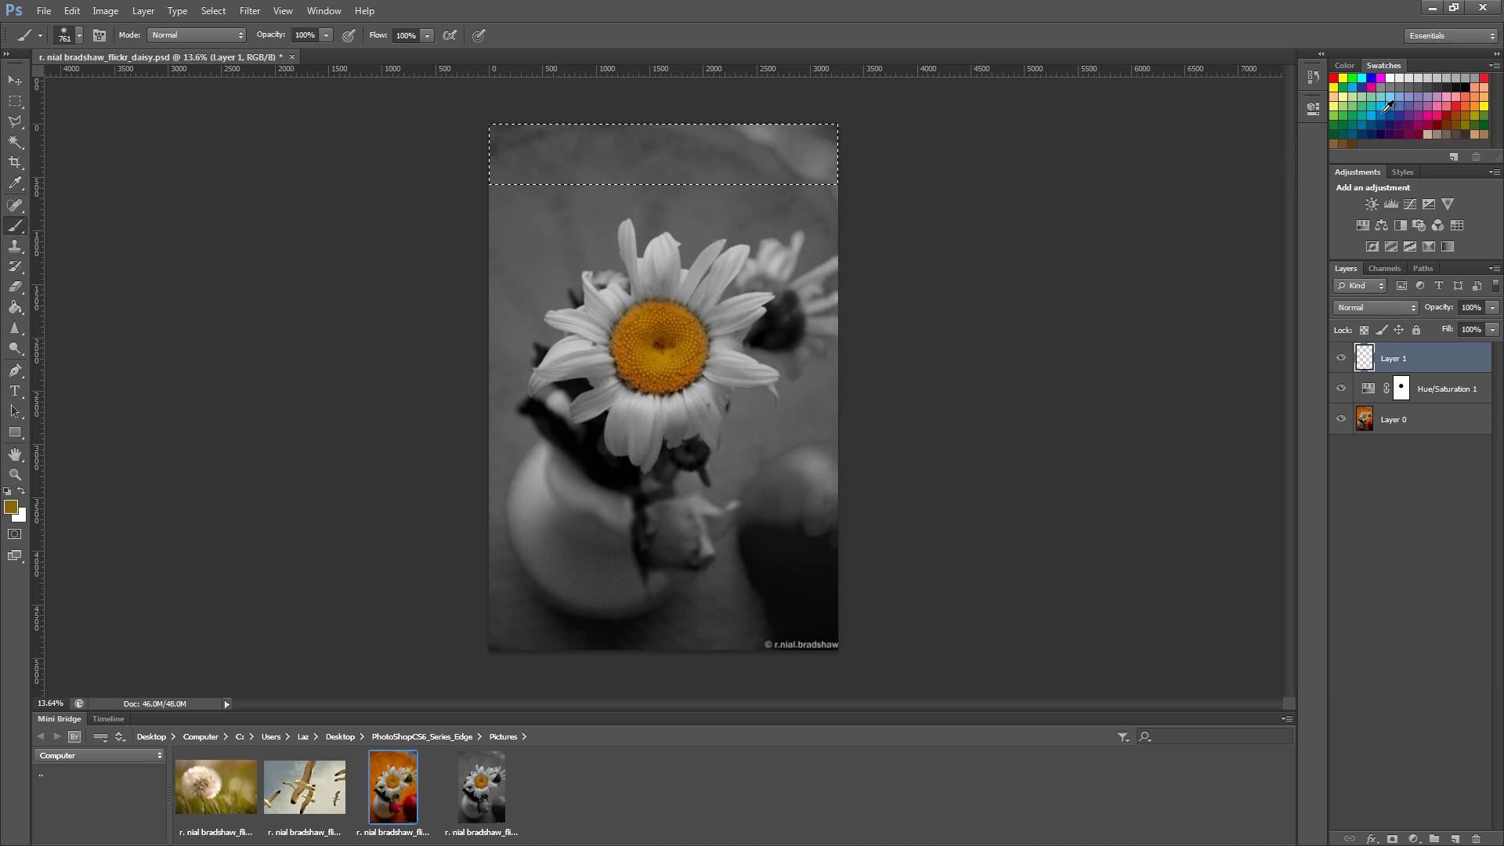
- Brush the selected top strip solid light blue, then deselect
left_click(1379, 115)
left_click(1379, 124)
left_click(1353, 87)
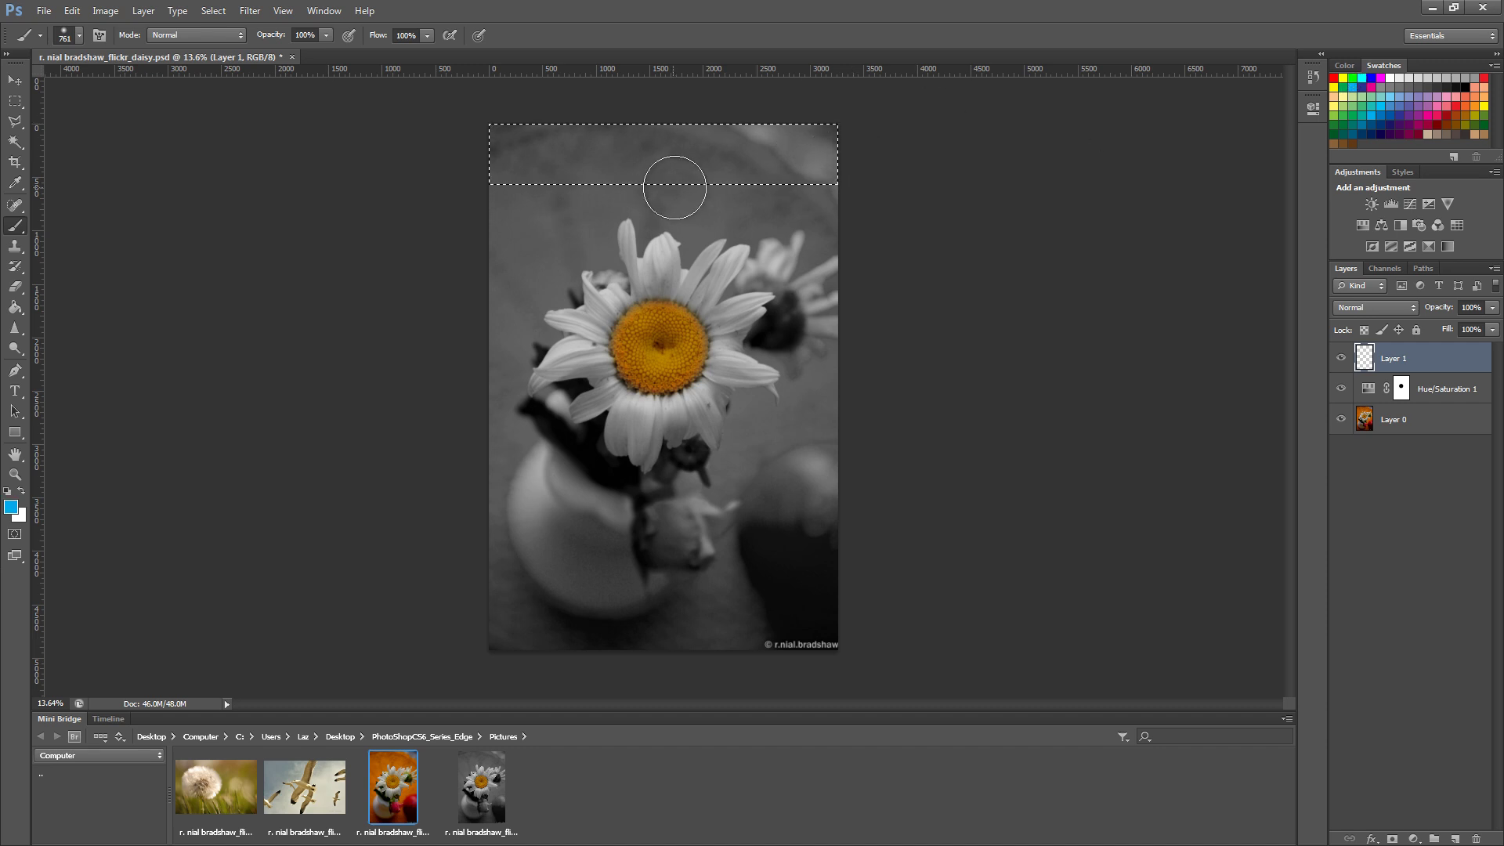
left_click_drag(457, 134, 736, 145)
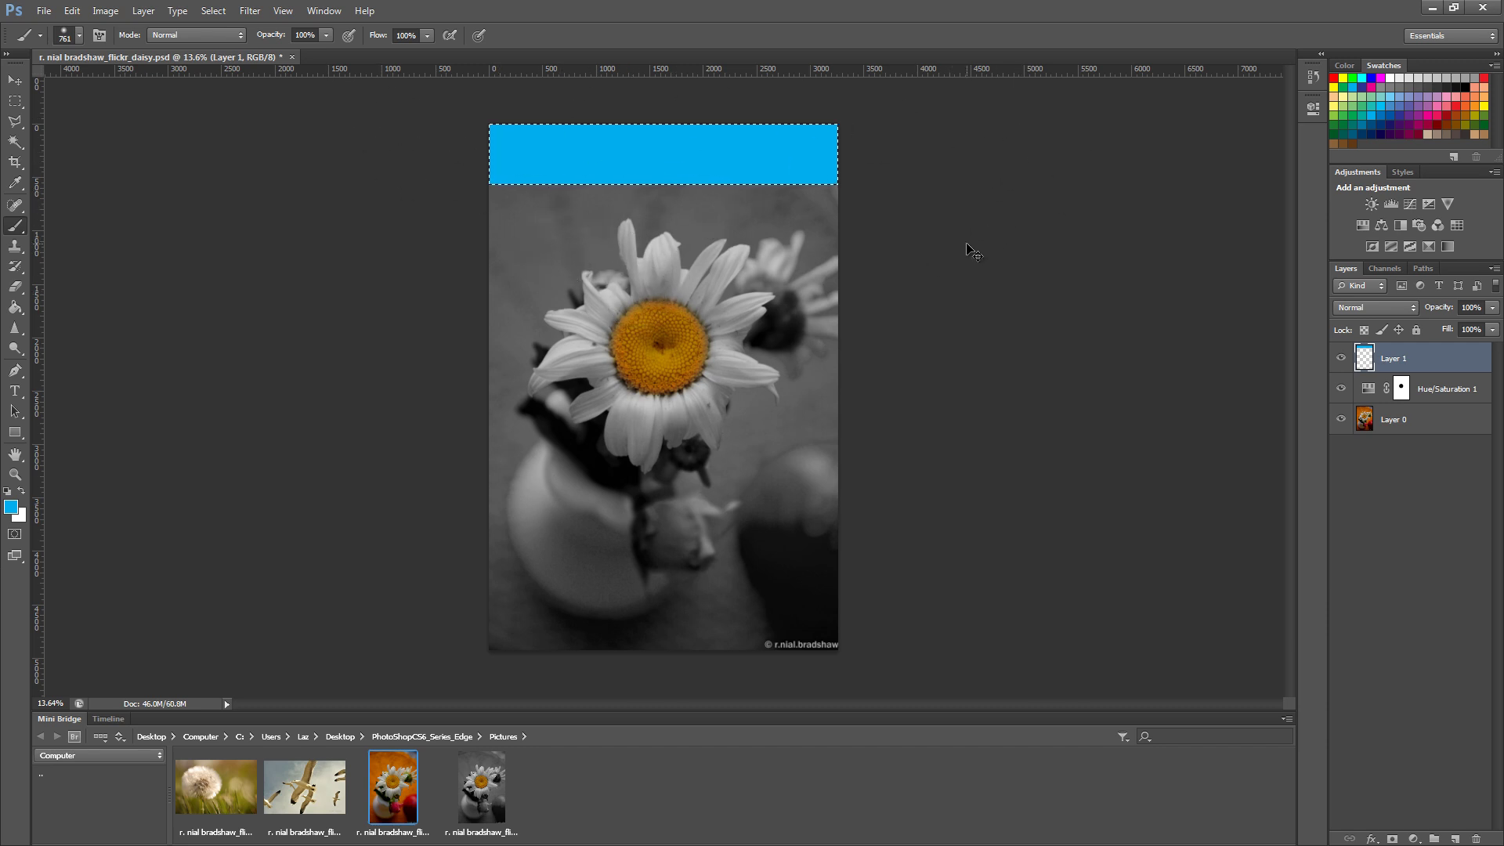
key("ctrl+d")
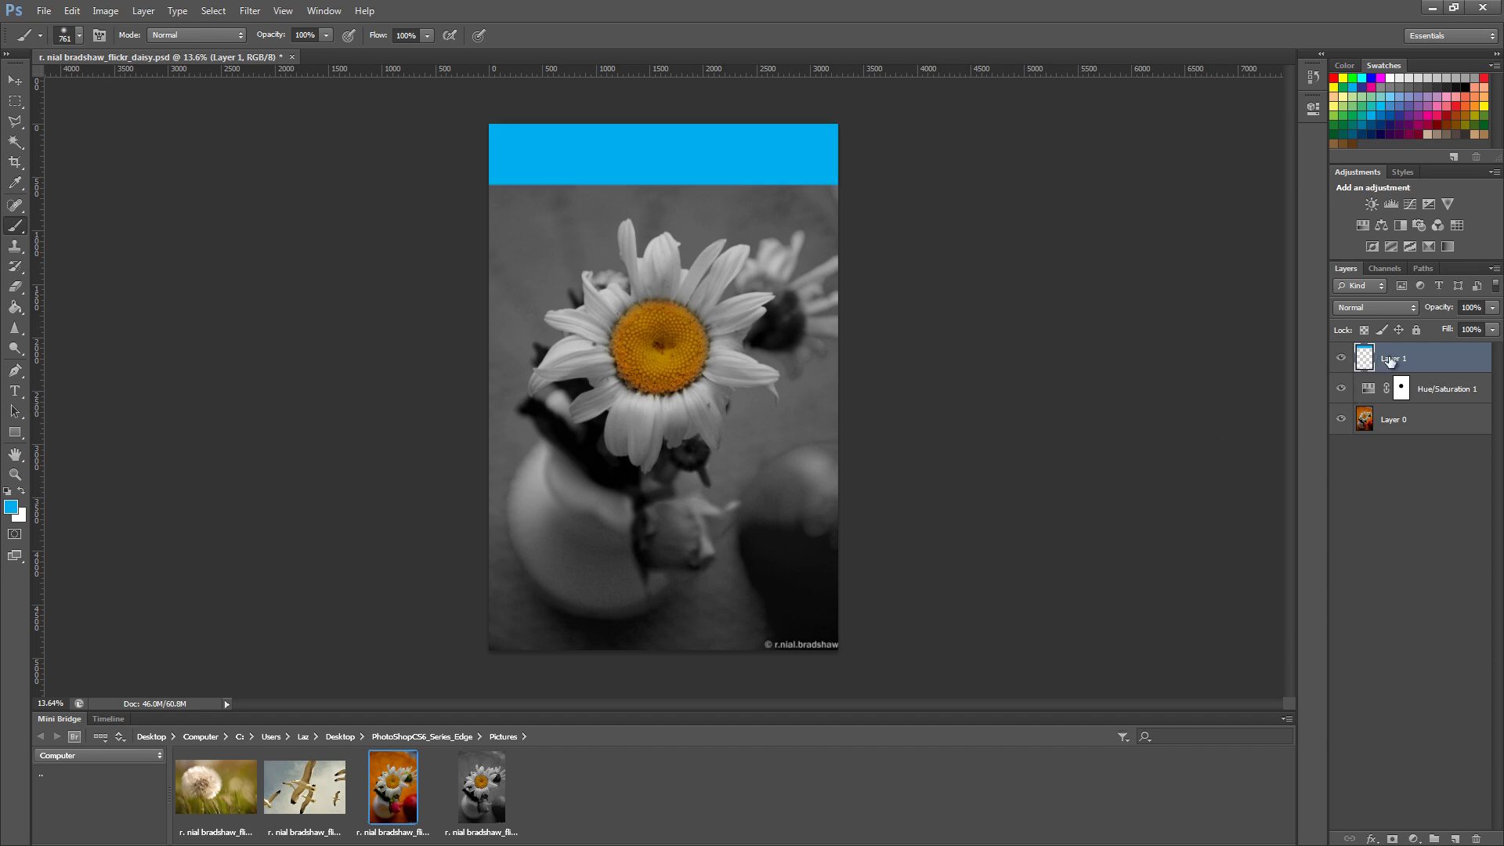
- Compare layer visibility, undo a stray blue stroke, and drag Layer 1 below Hue/Saturation 1
left_click(1340, 358)
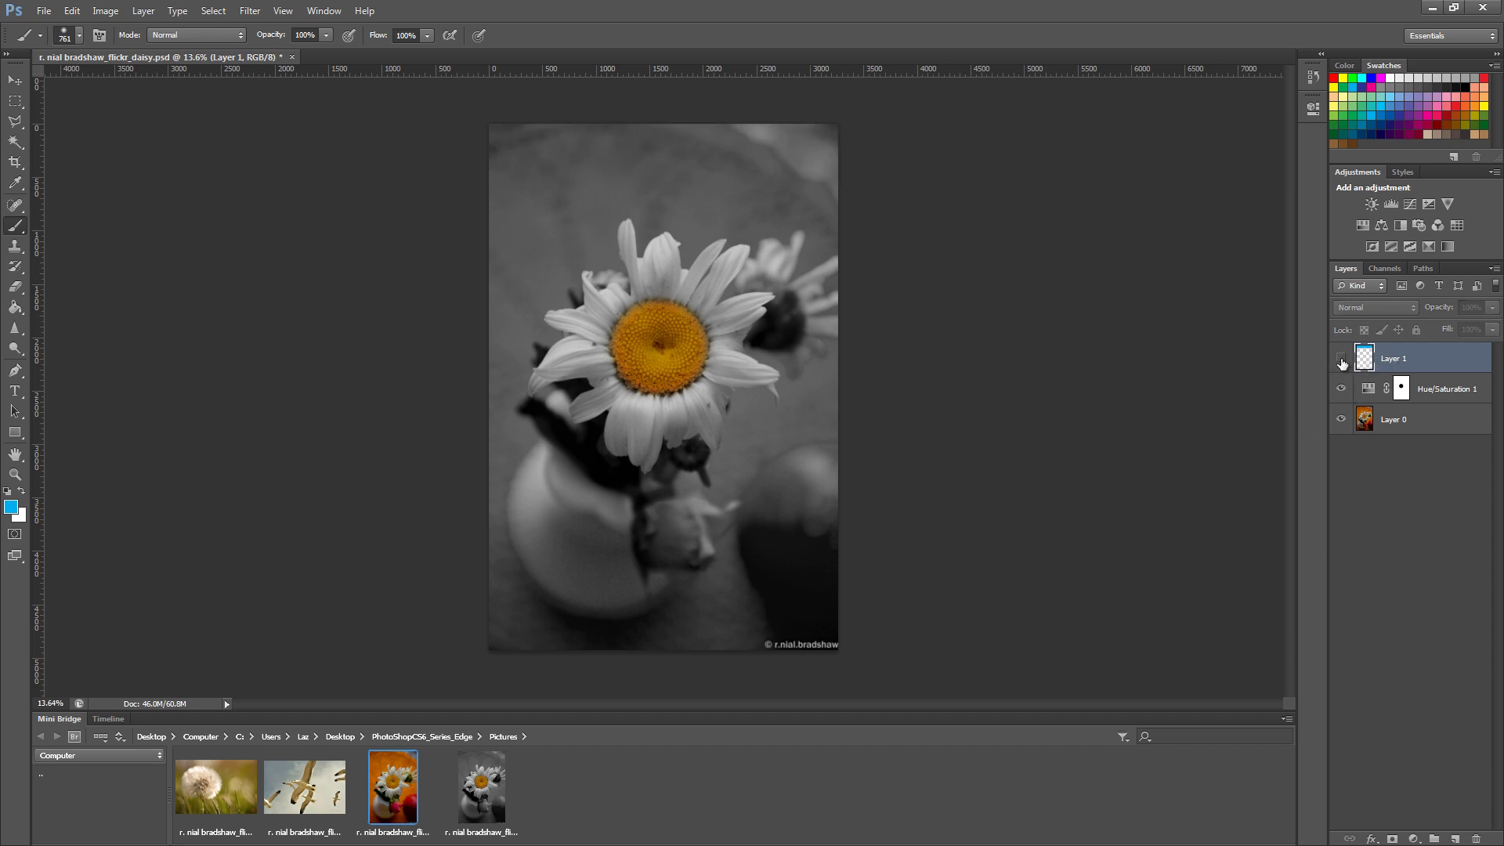
left_click(1341, 359)
left_click(1341, 358)
left_click(1341, 359)
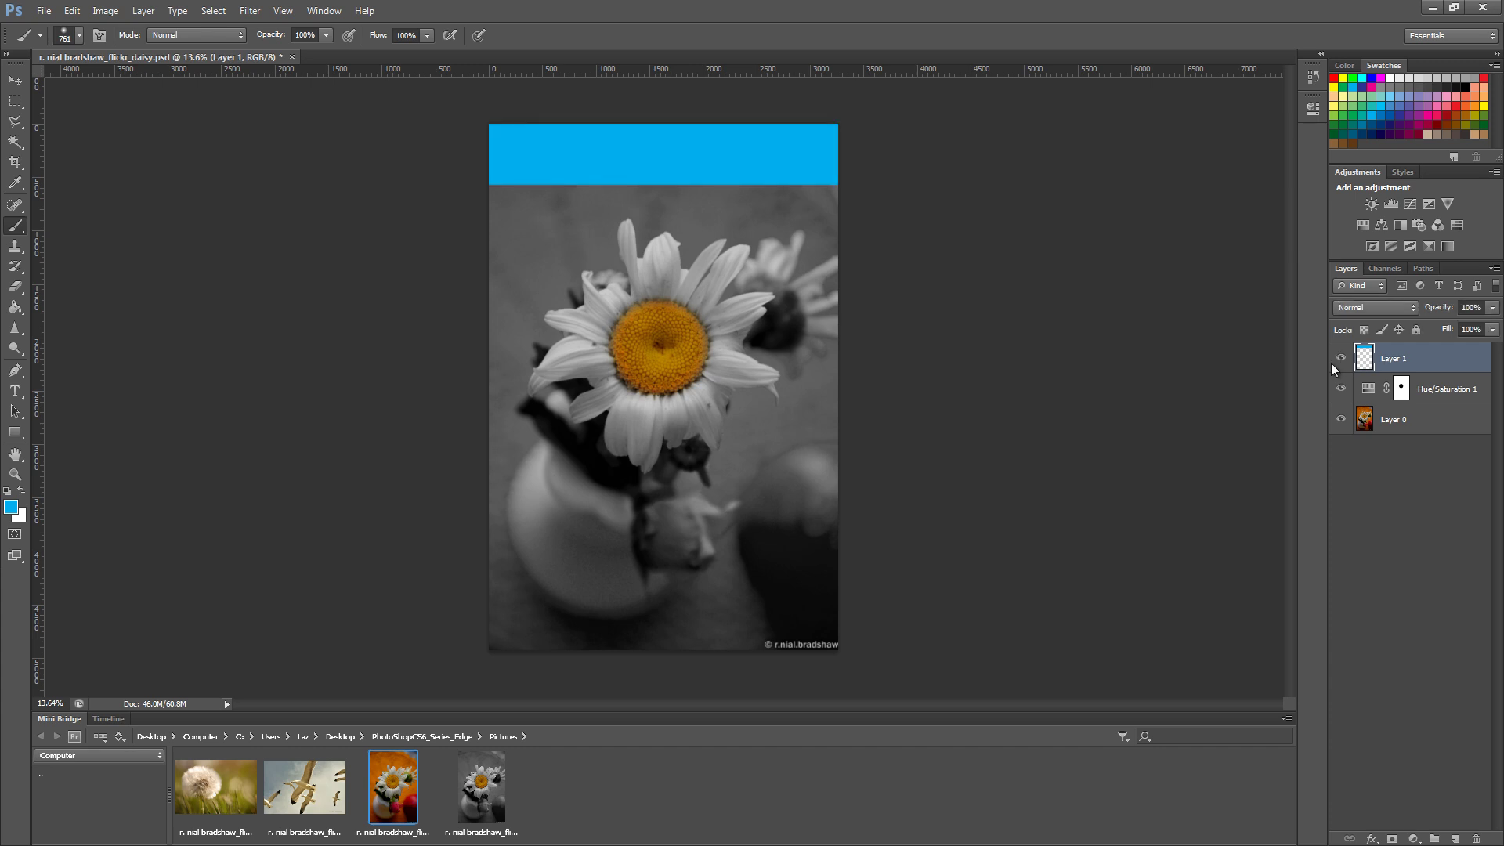
mouse_move(744, 413)
left_mouse_down()
mouse_move(487, 347)
mouse_move(472, 363)
mouse_move(665, 540)
left_mouse_up()
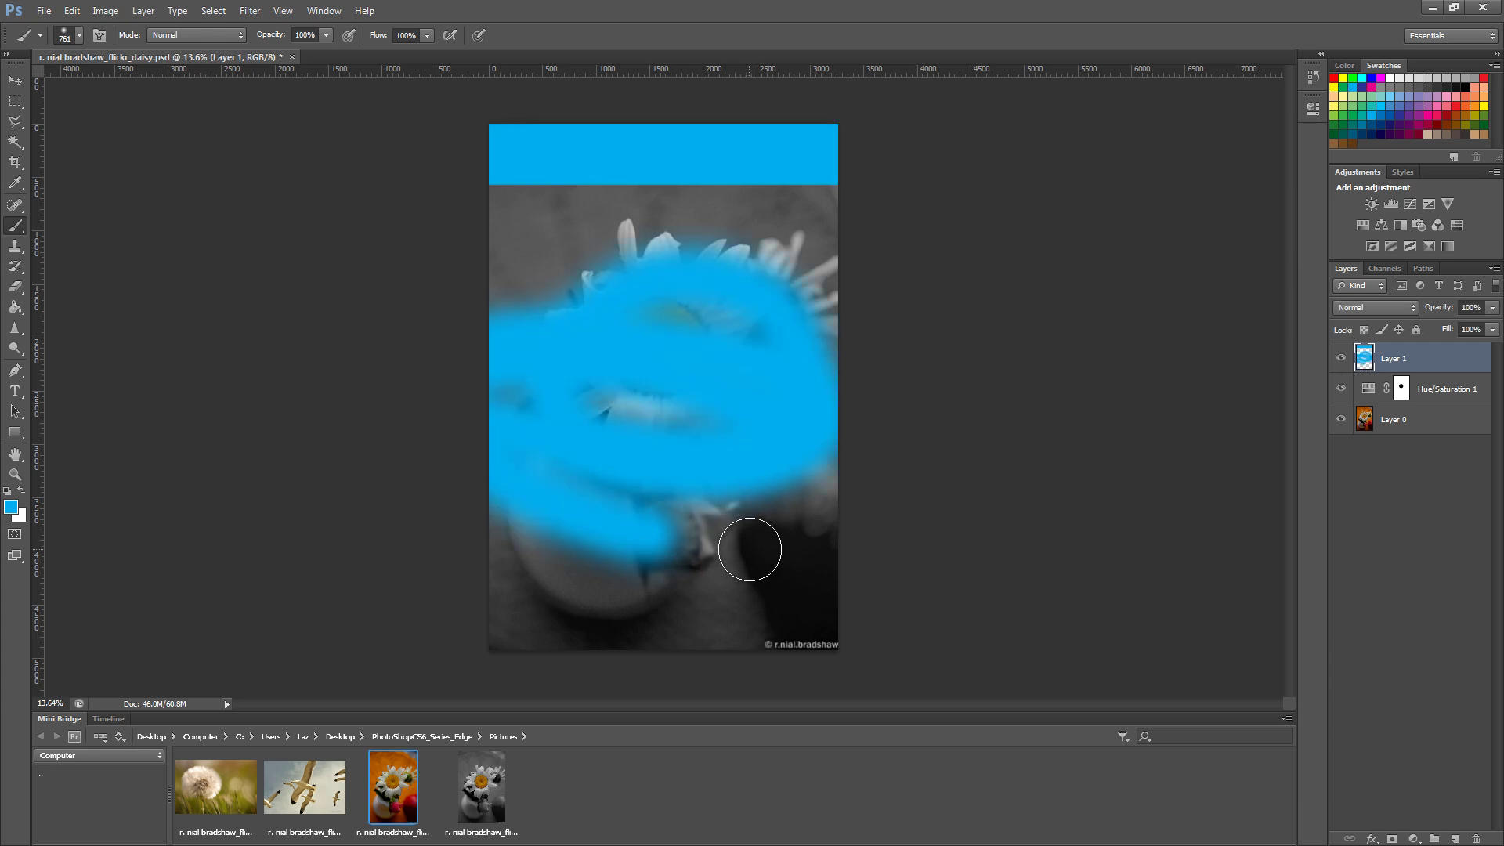
left_click(1341, 358)
left_click(1341, 359)
left_click(1341, 359)
left_click(1340, 388)
left_click(1341, 388)
left_click(1341, 359)
key("ctrl+z")
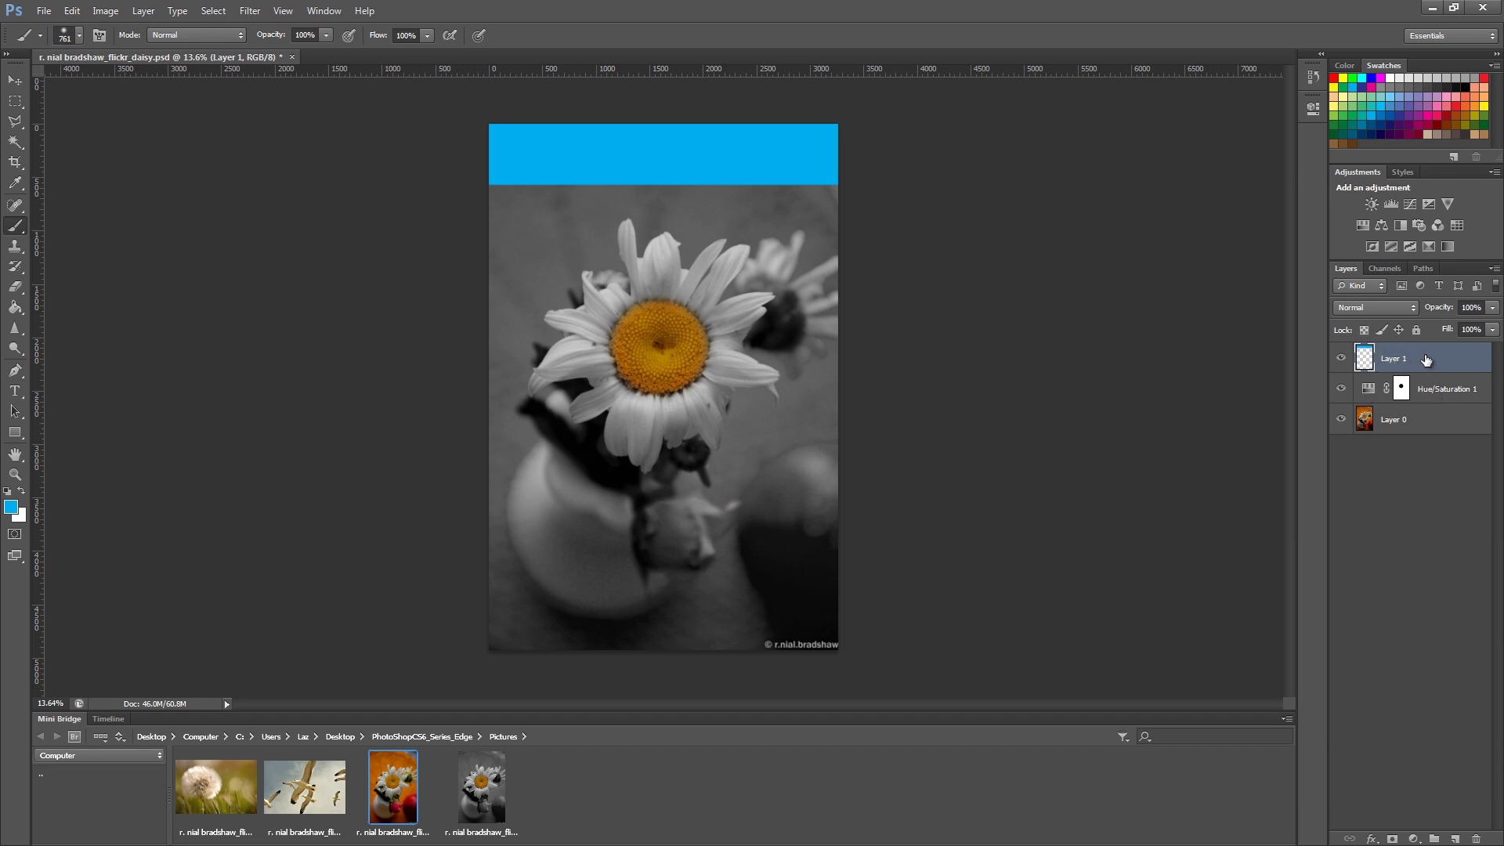
left_click_drag(1415, 352, 1419, 400)
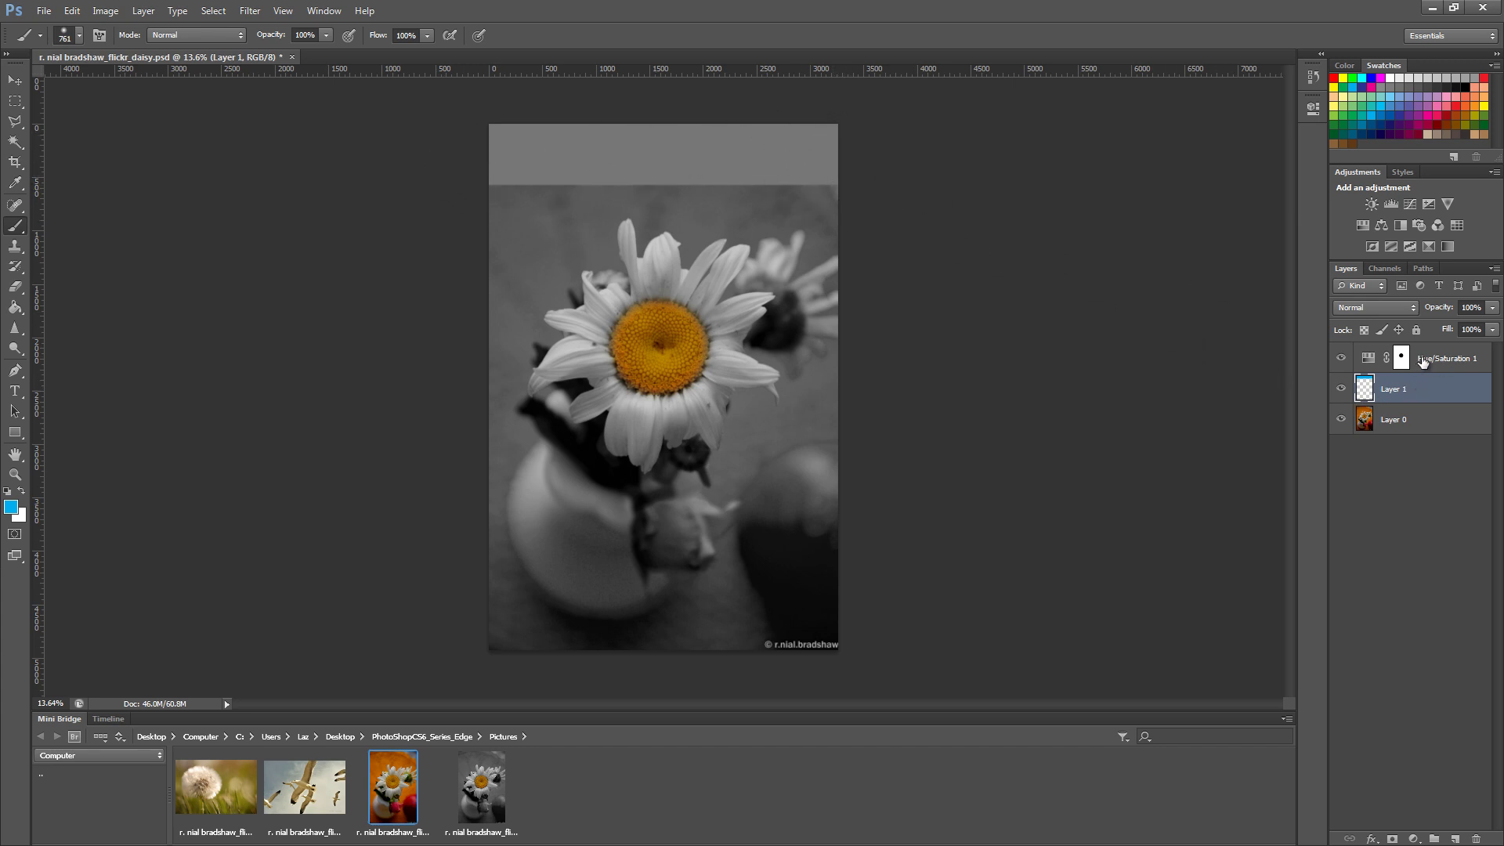
- Drag Layer 1 back above Hue/Saturation 1 so the banner shows blue again
left_click(1424, 363)
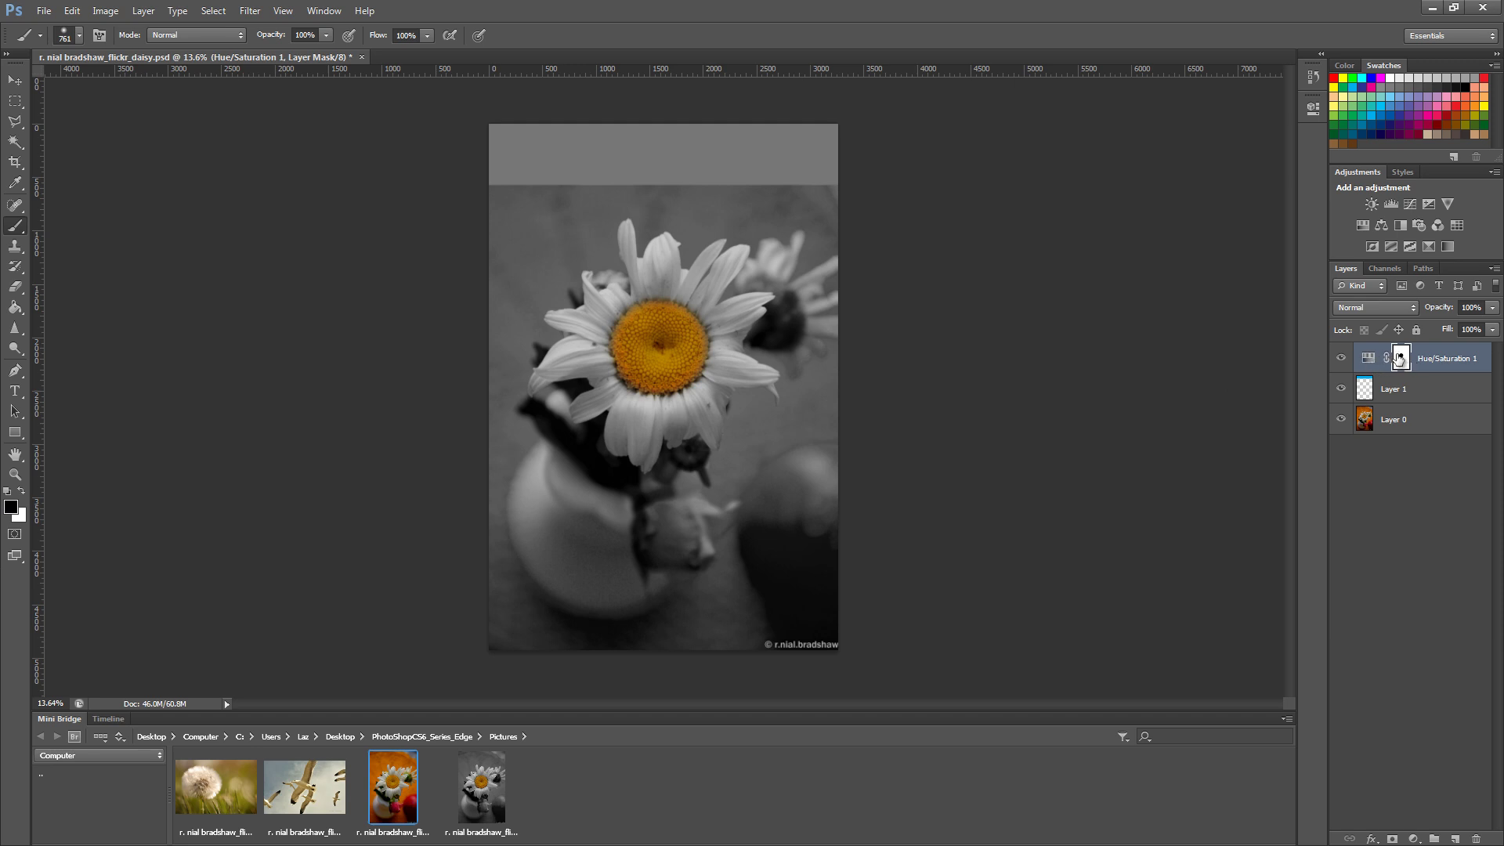
left_click(1395, 390)
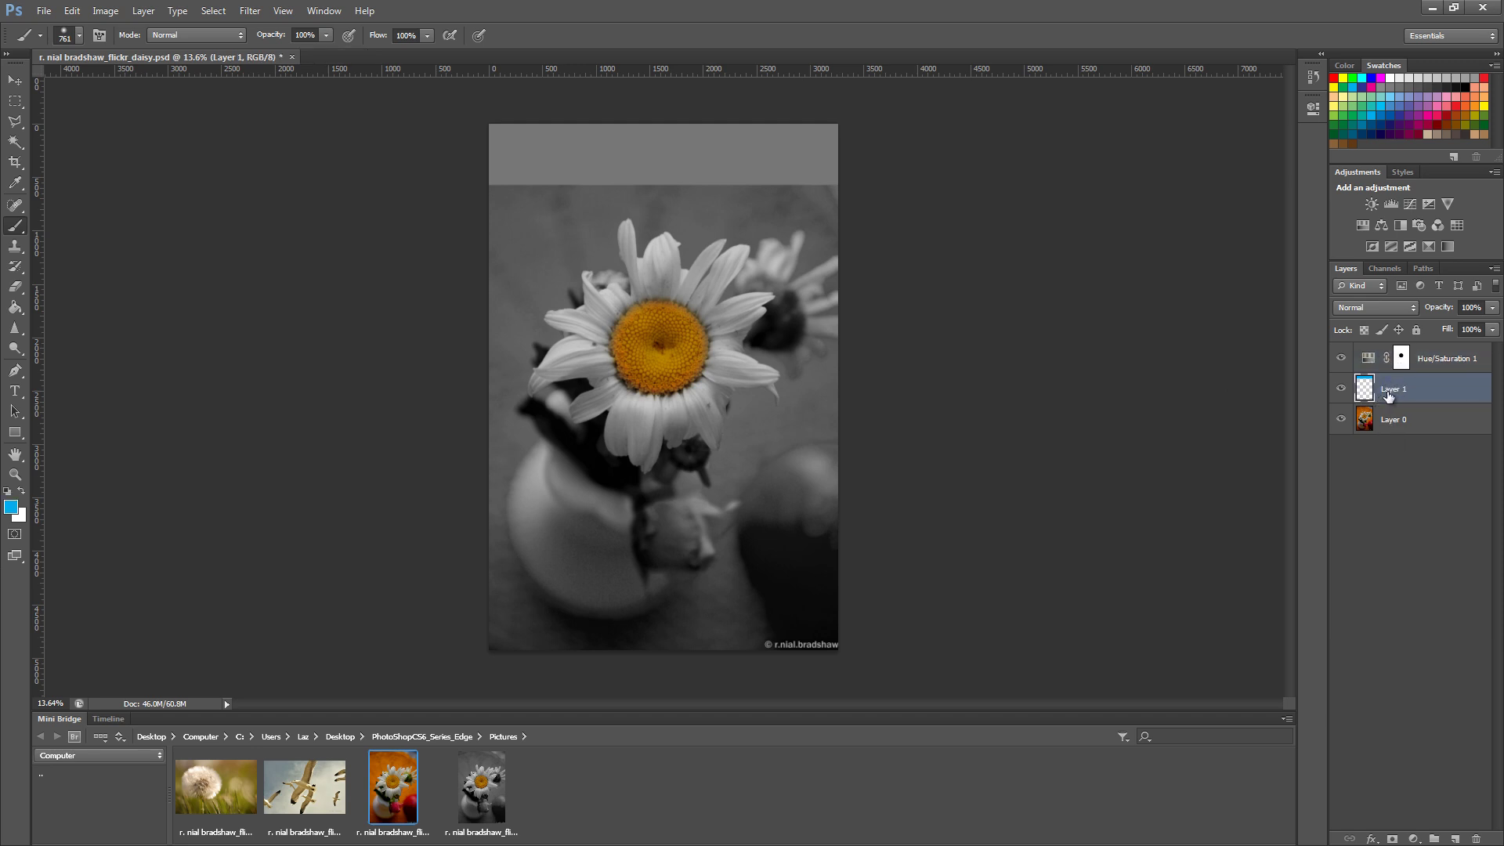
left_click_drag(1388, 395, 1423, 357)
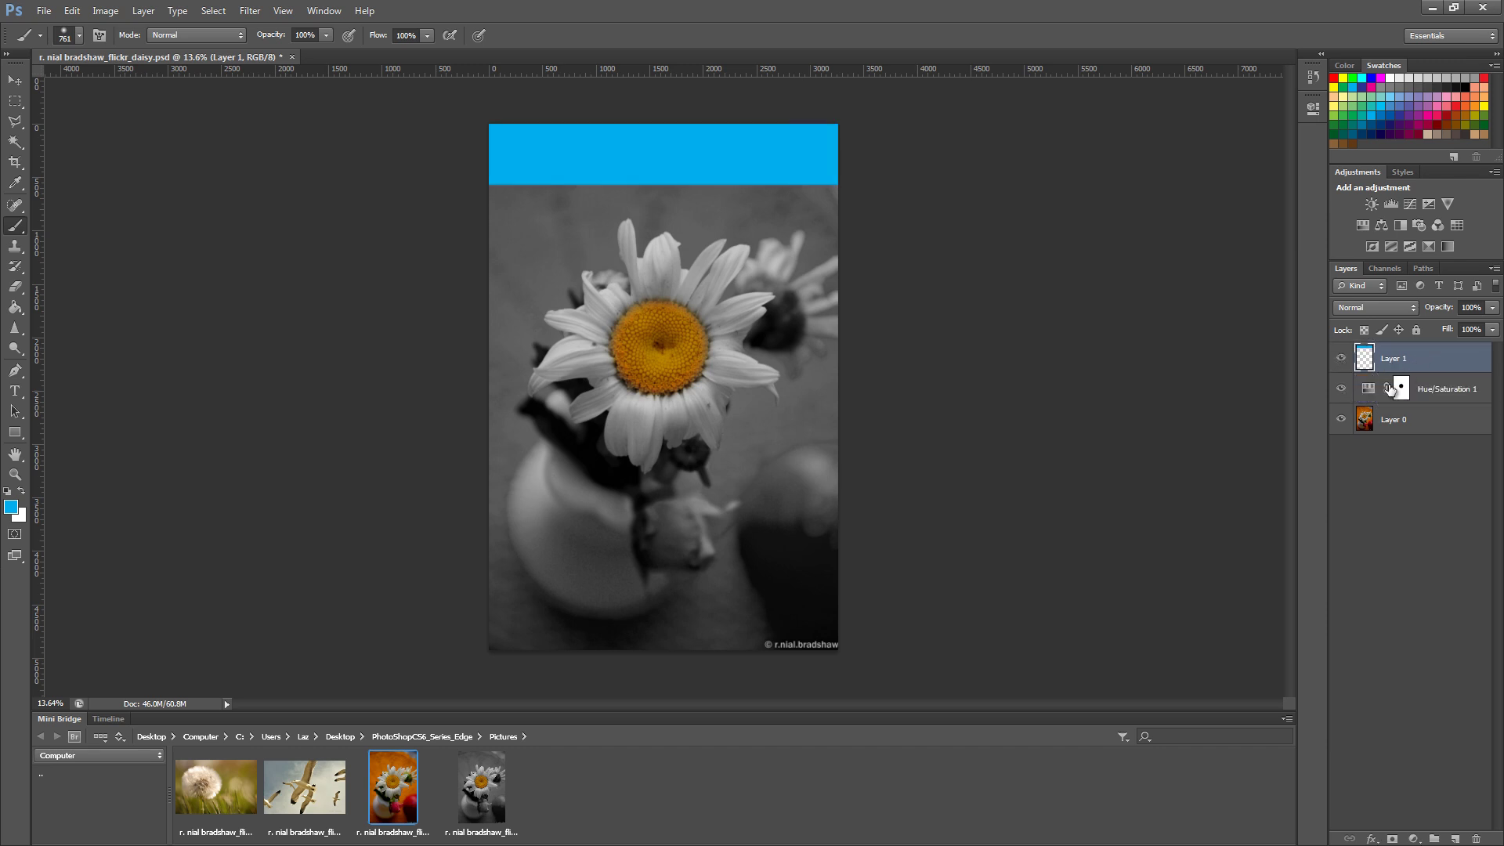
left_click(1417, 390)
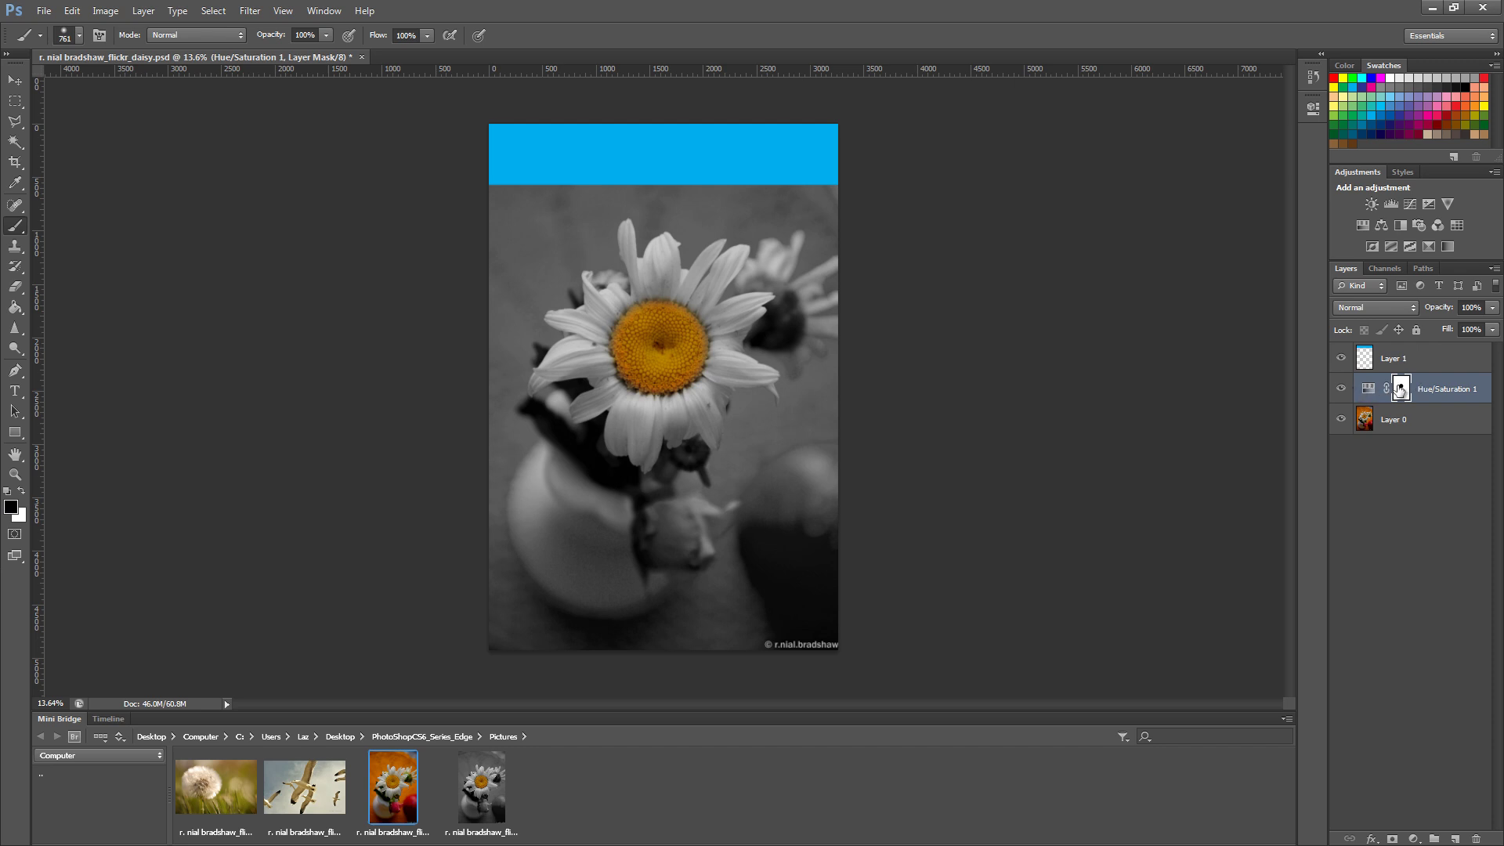
left_click(1366, 419)
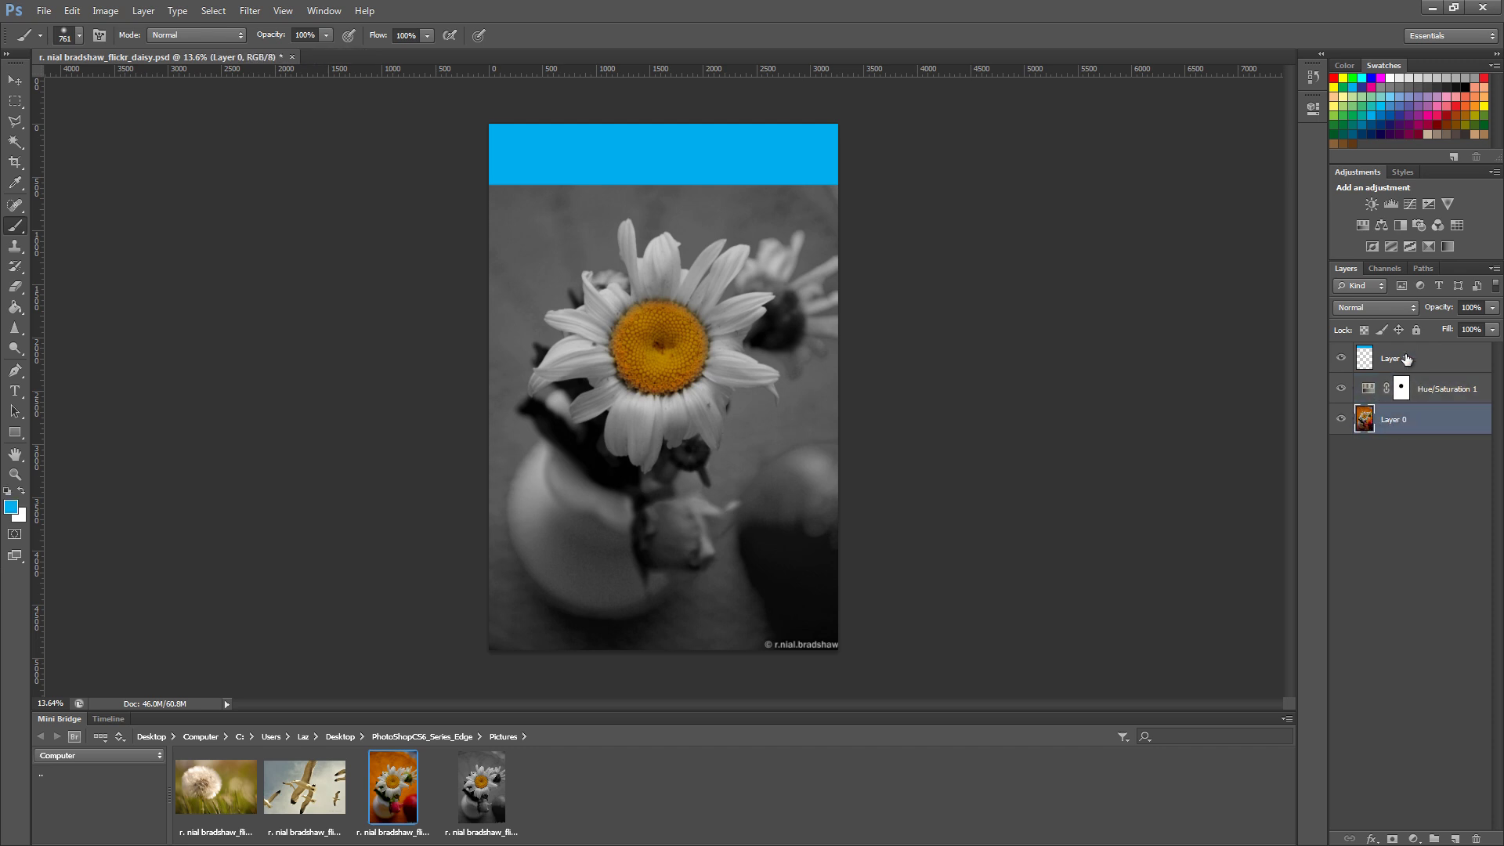
left_click(1404, 359)
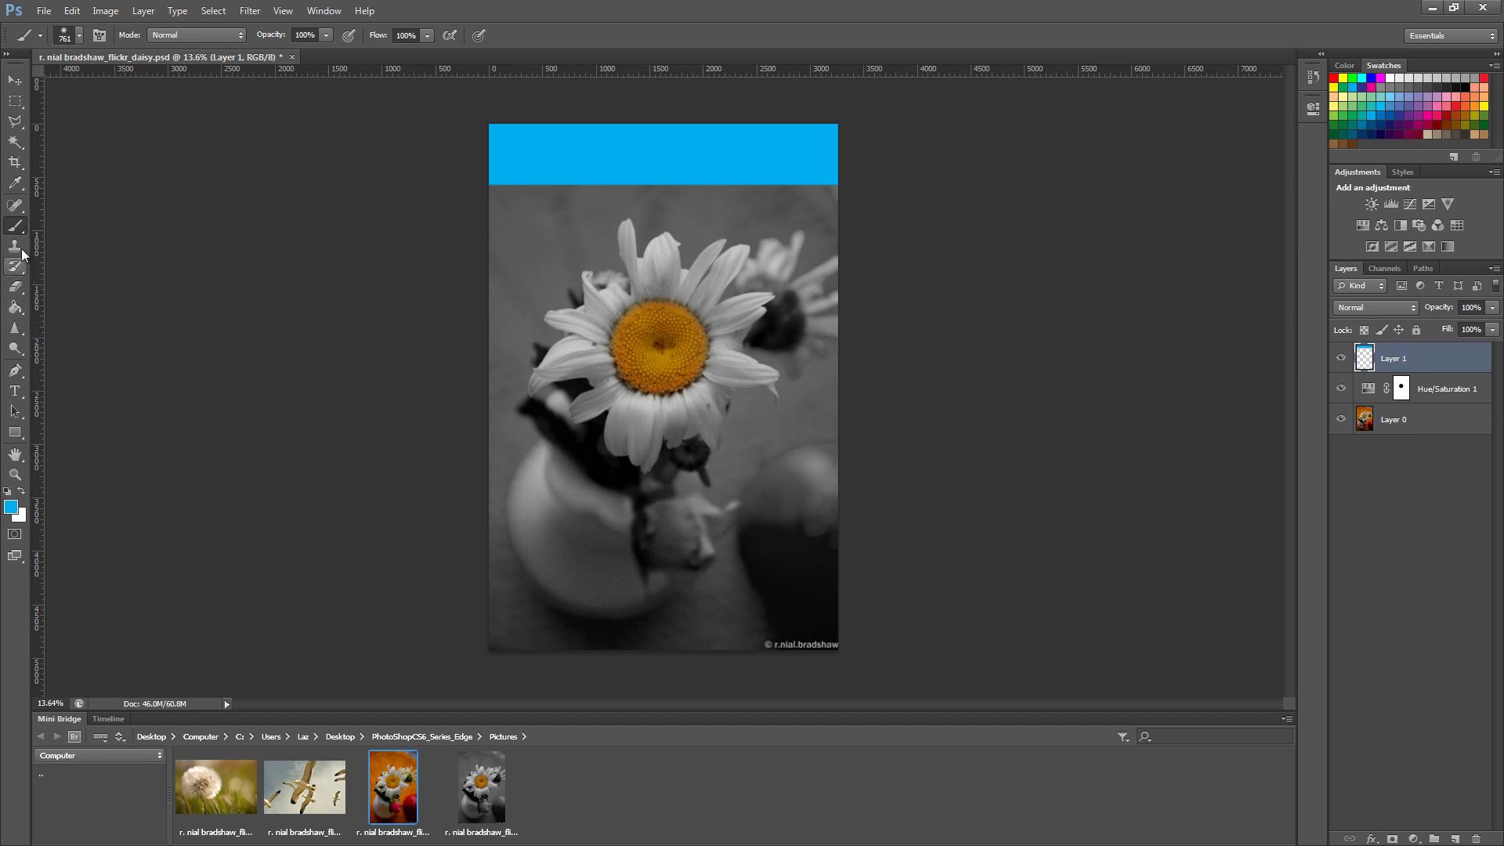
left_click(15, 390)
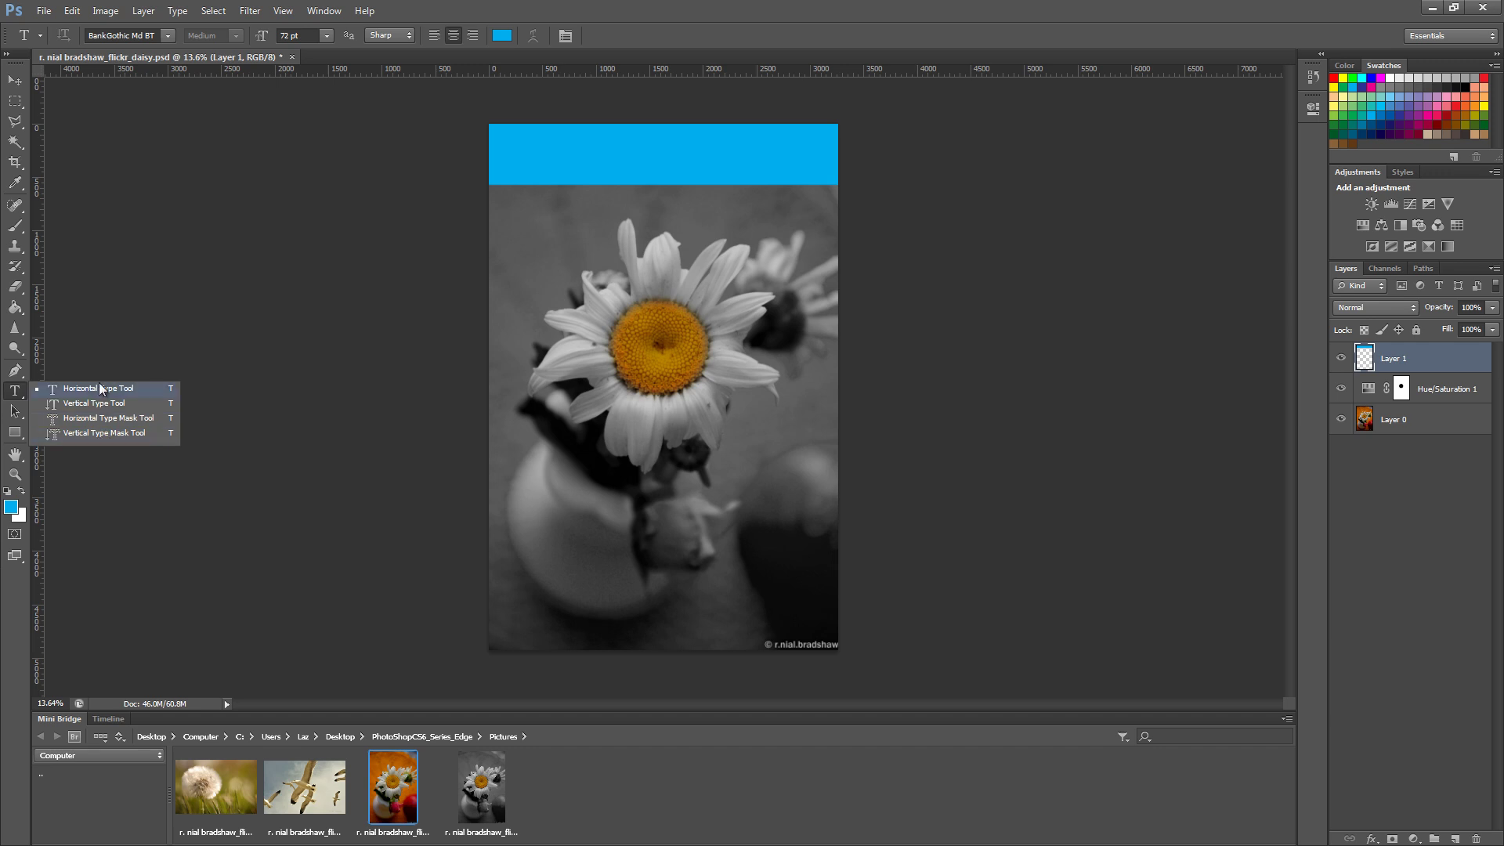
- Set the Horizontal Type Tool to Cooper Std Black, 72 pt, Sharp anti-aliasing
left_click(98, 389)
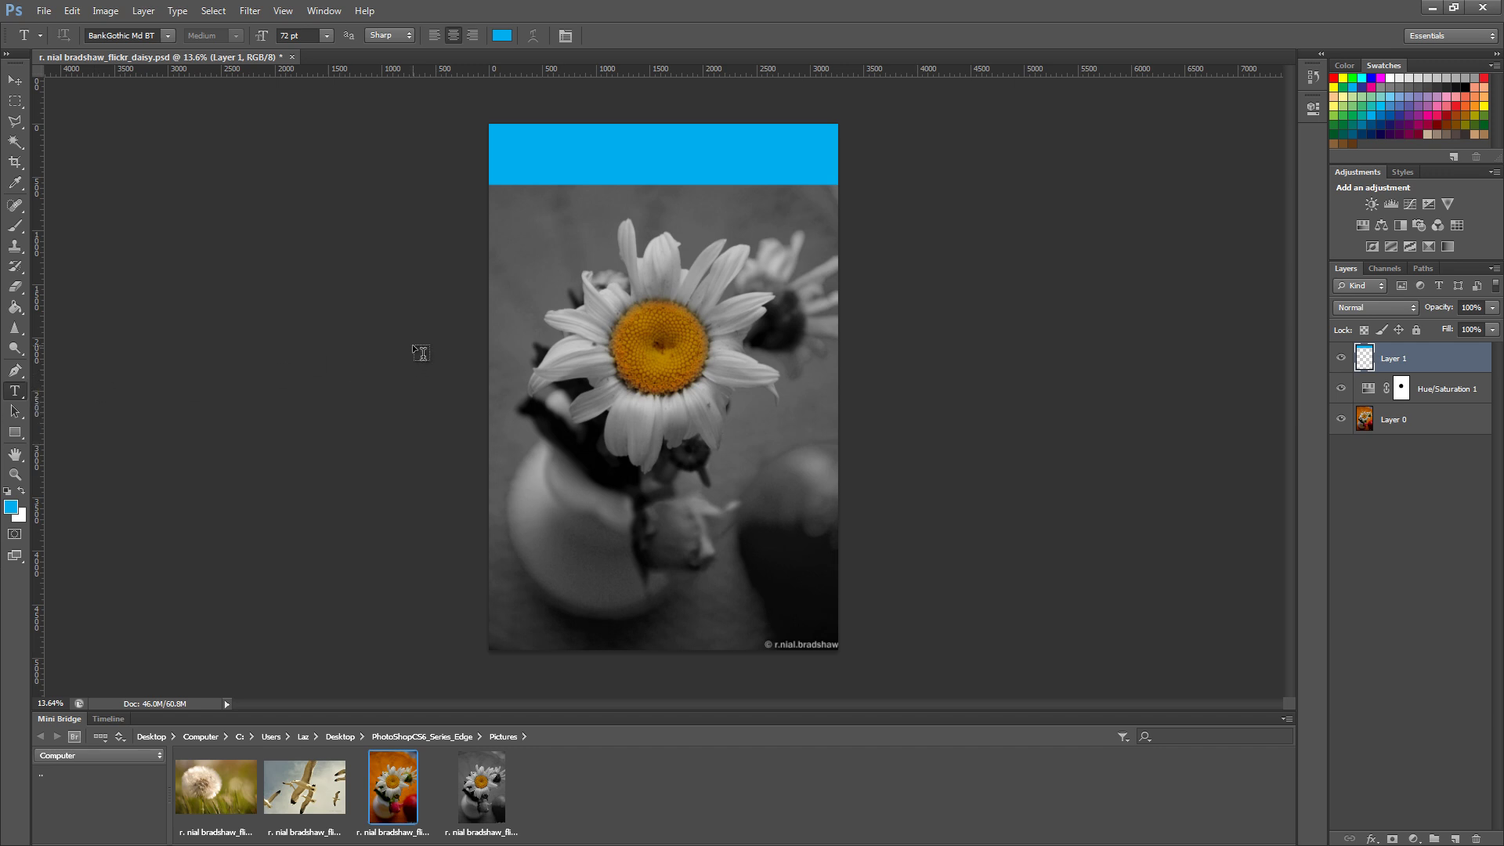
left_click(15, 80)
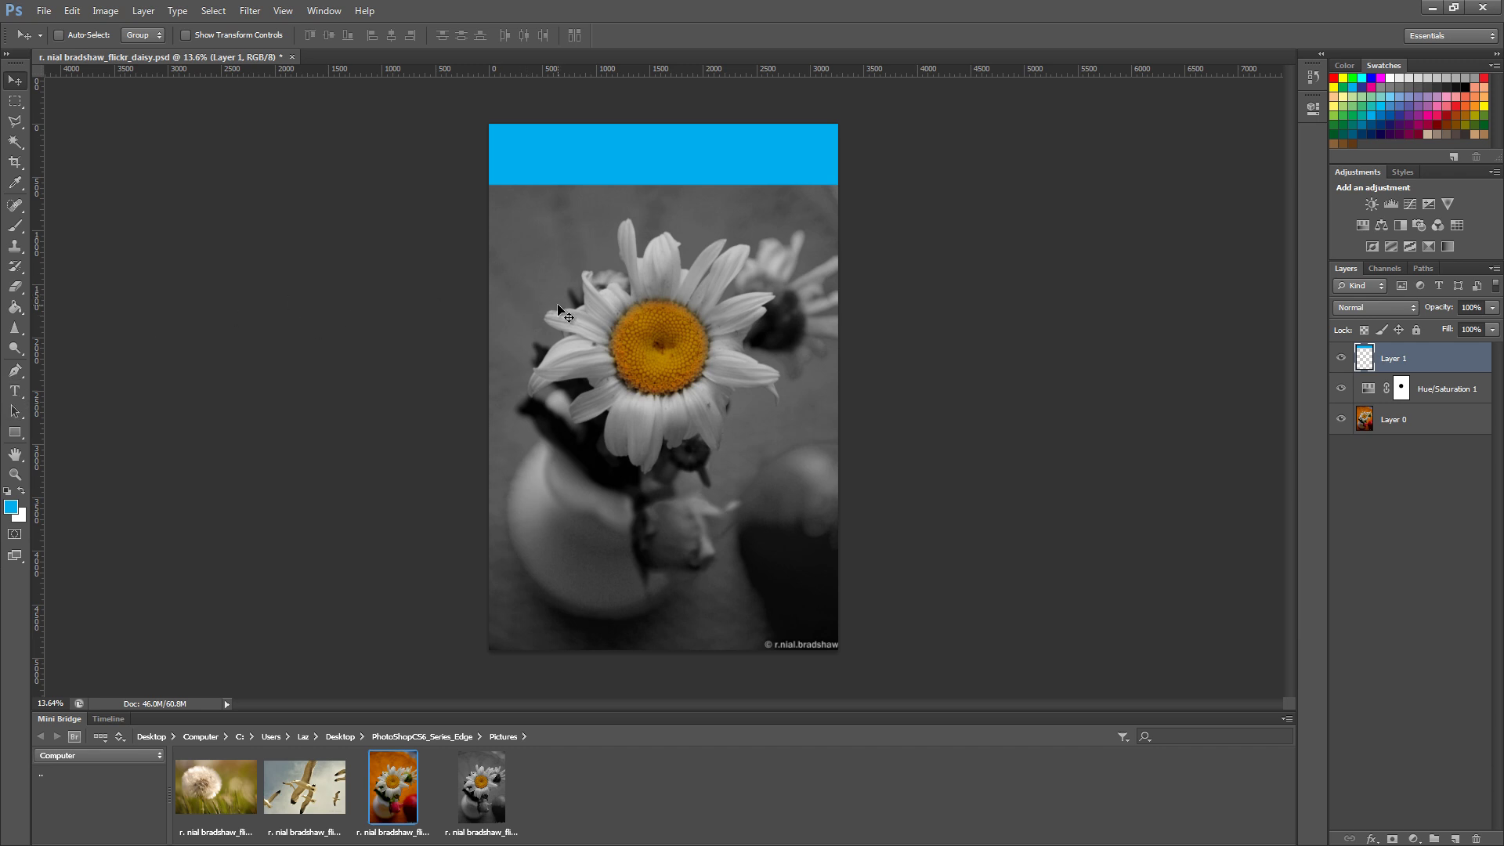
key("t")
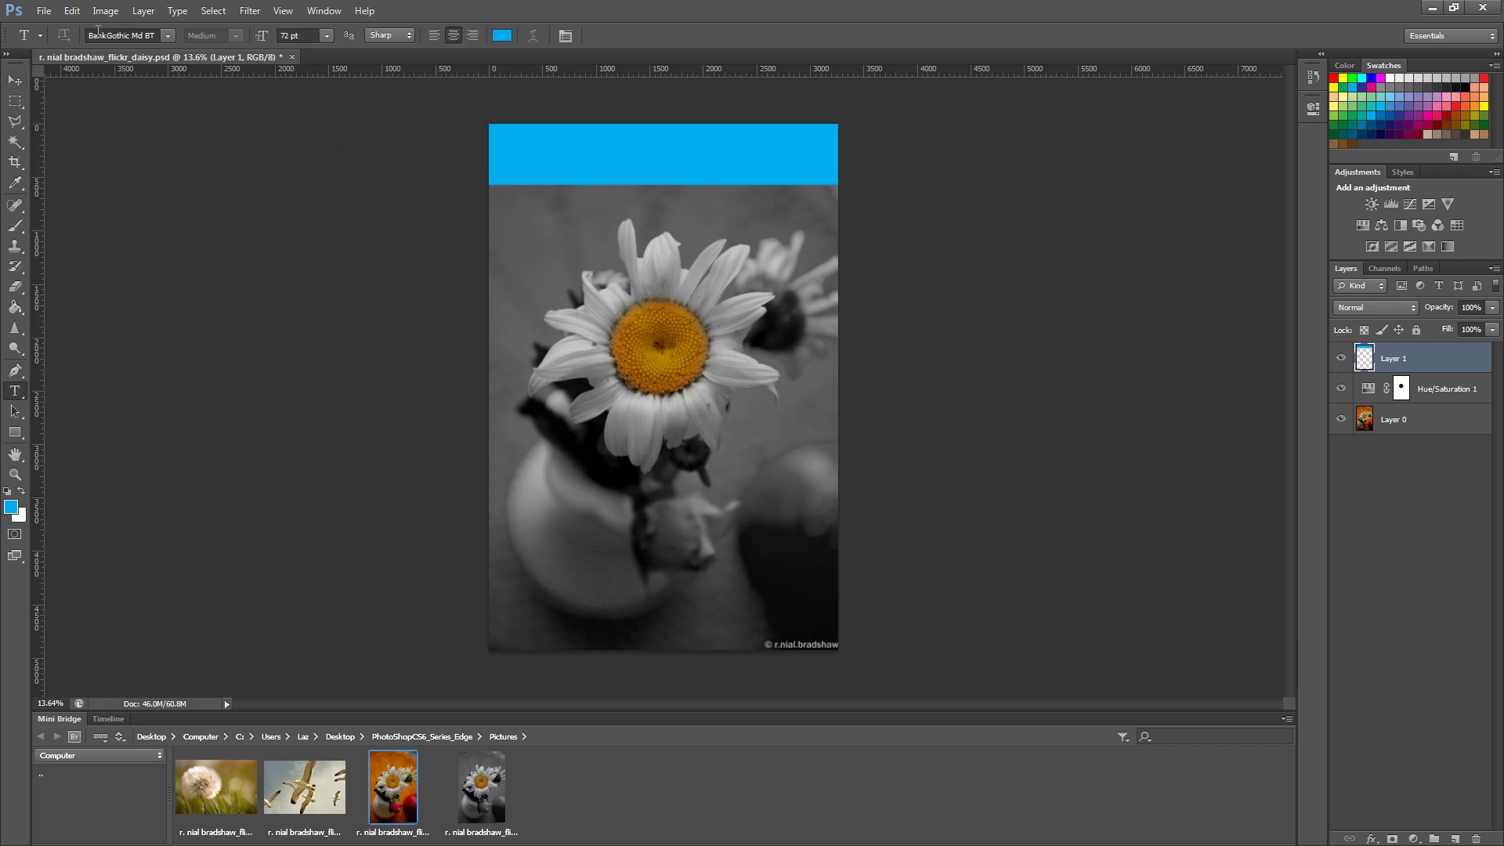
left_click(167, 35)
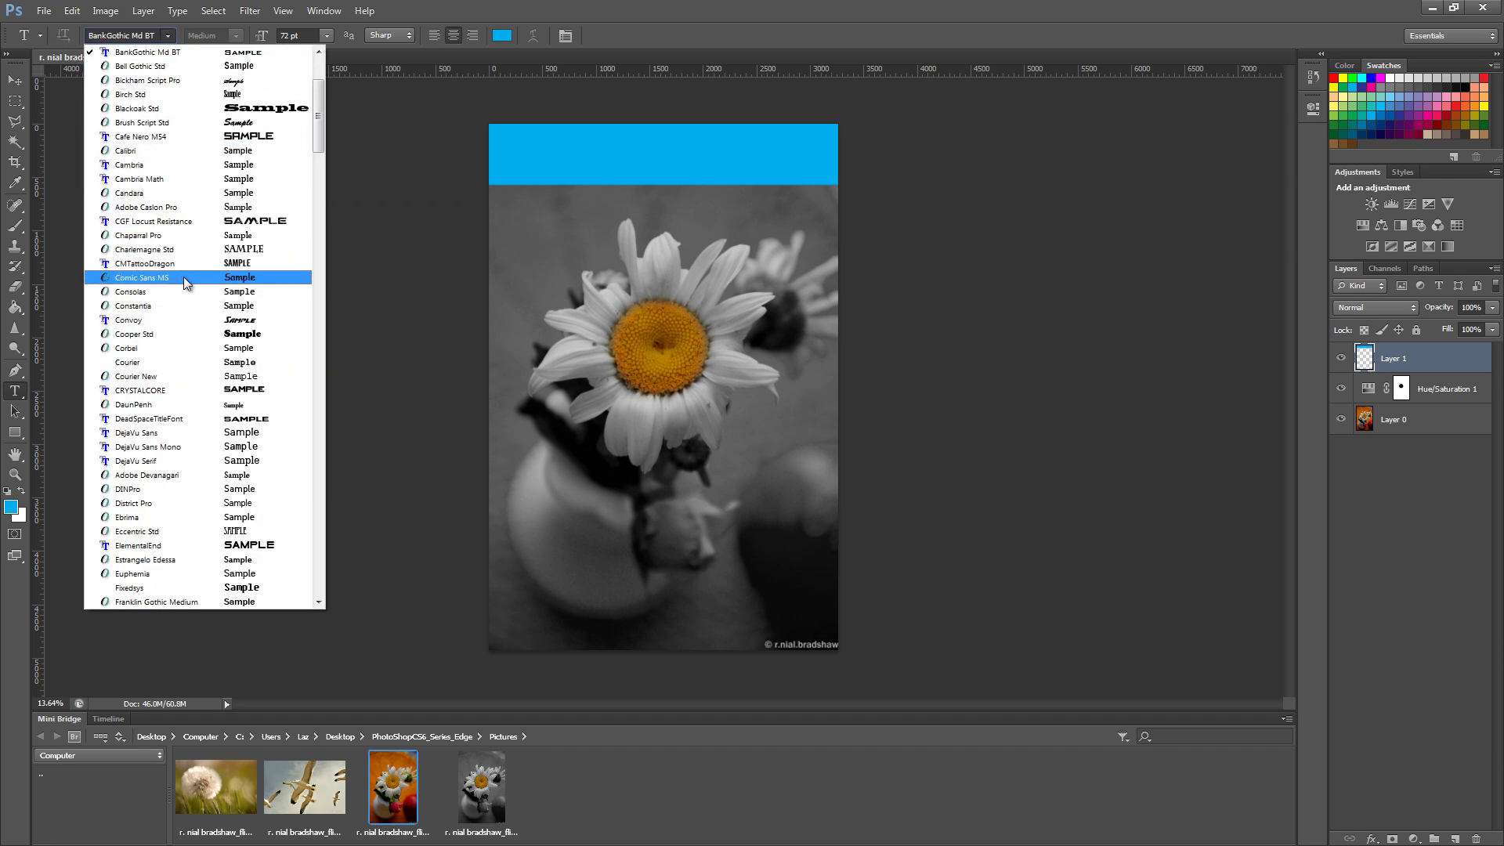
left_click(191, 336)
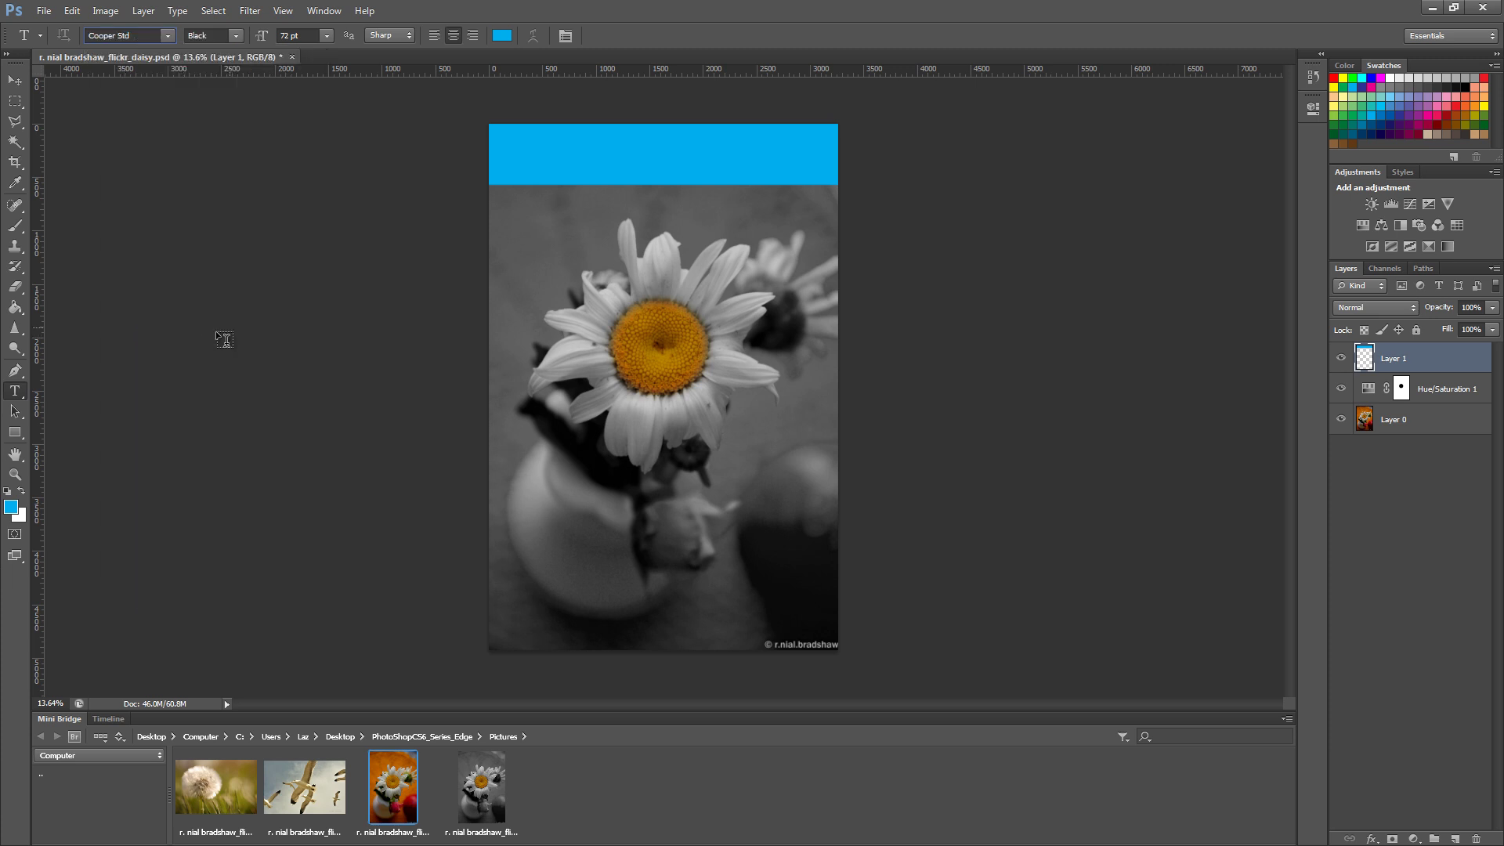
left_click(235, 36)
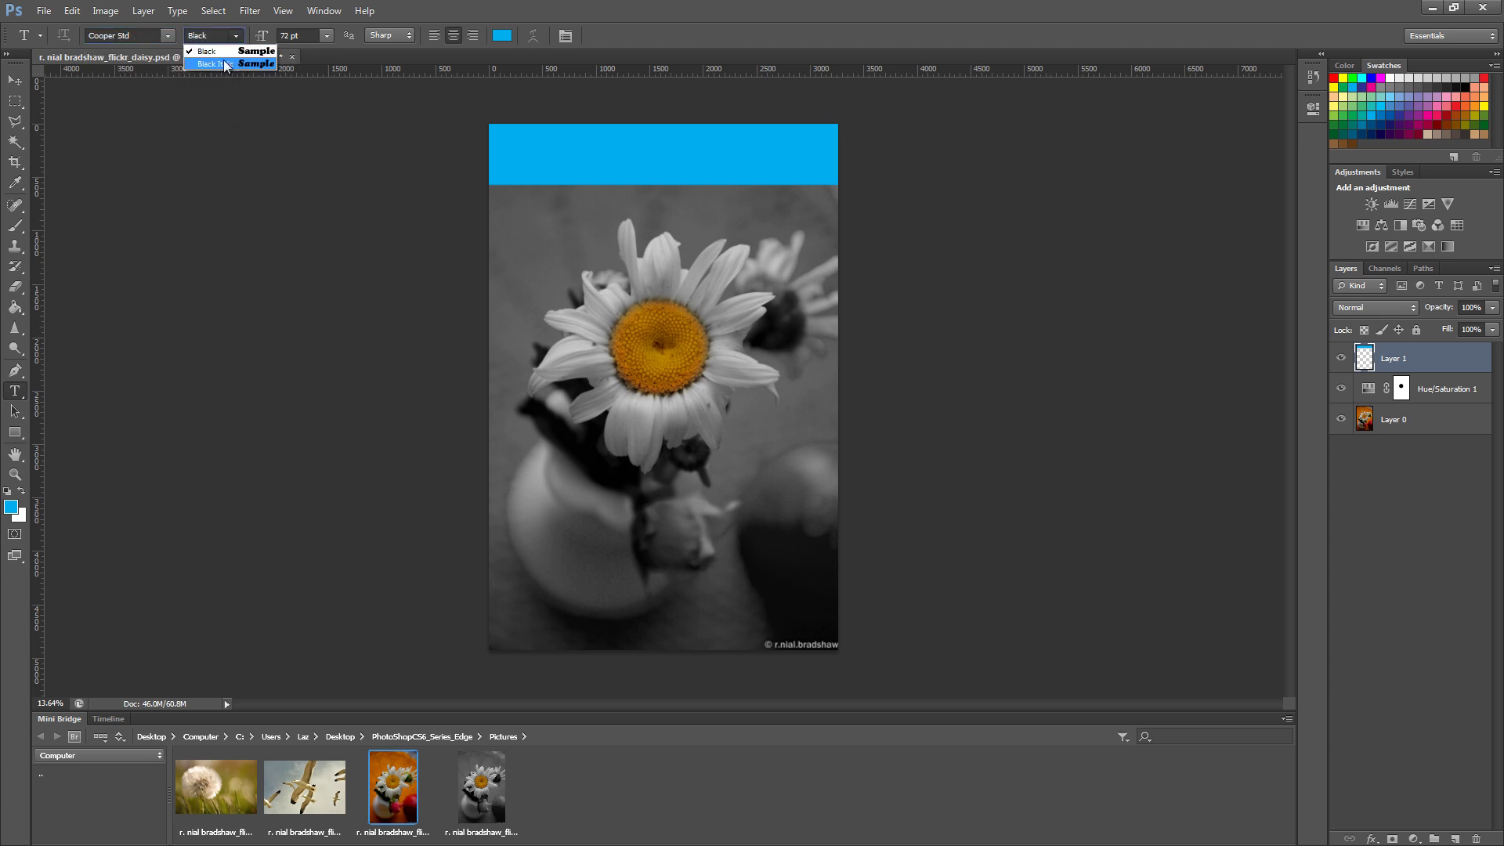
left_click(322, 34)
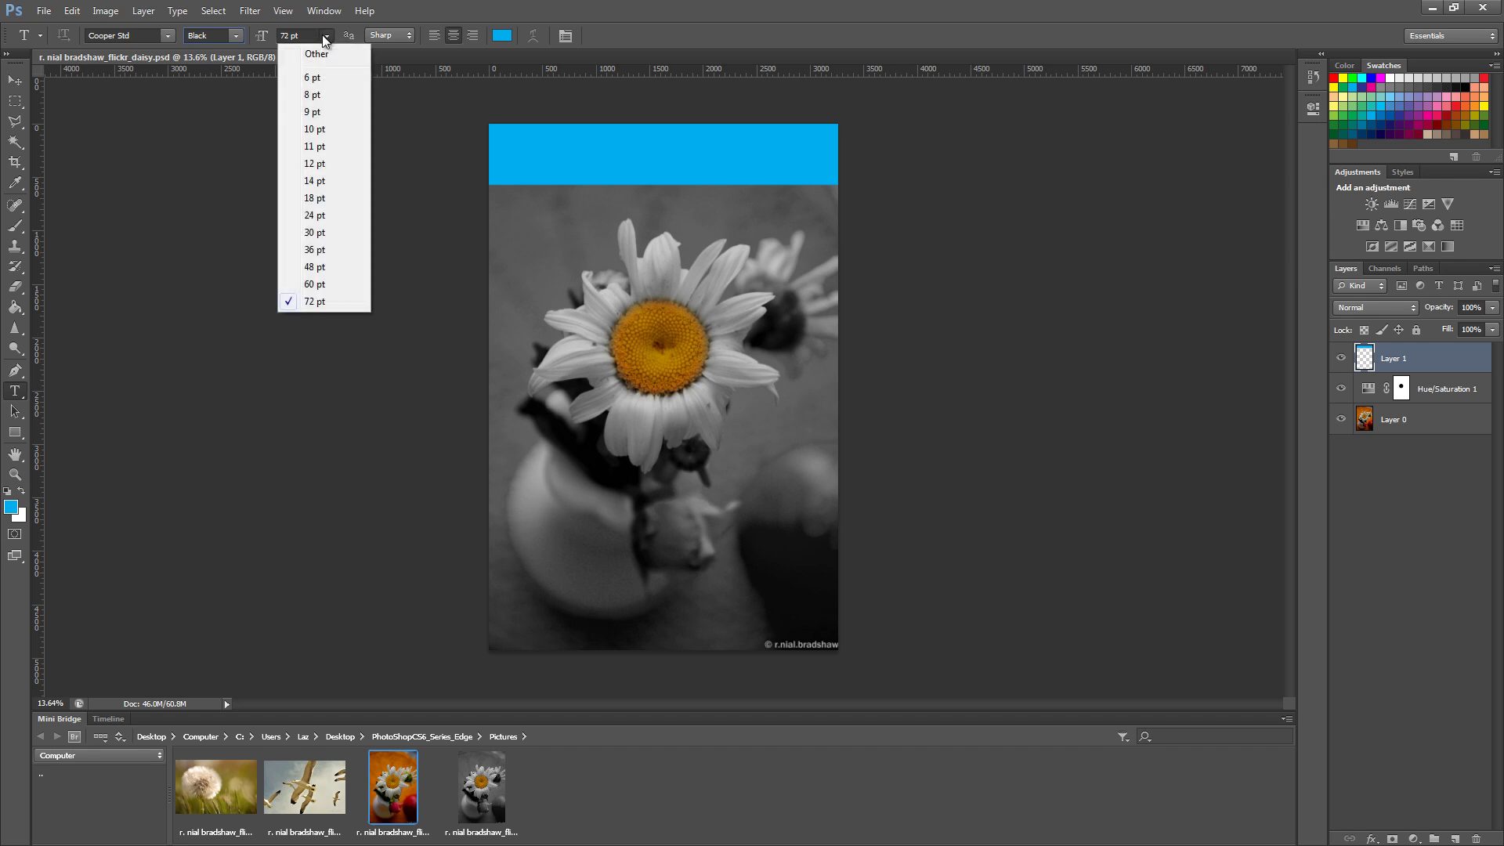
left_click(321, 34)
left_click(394, 35)
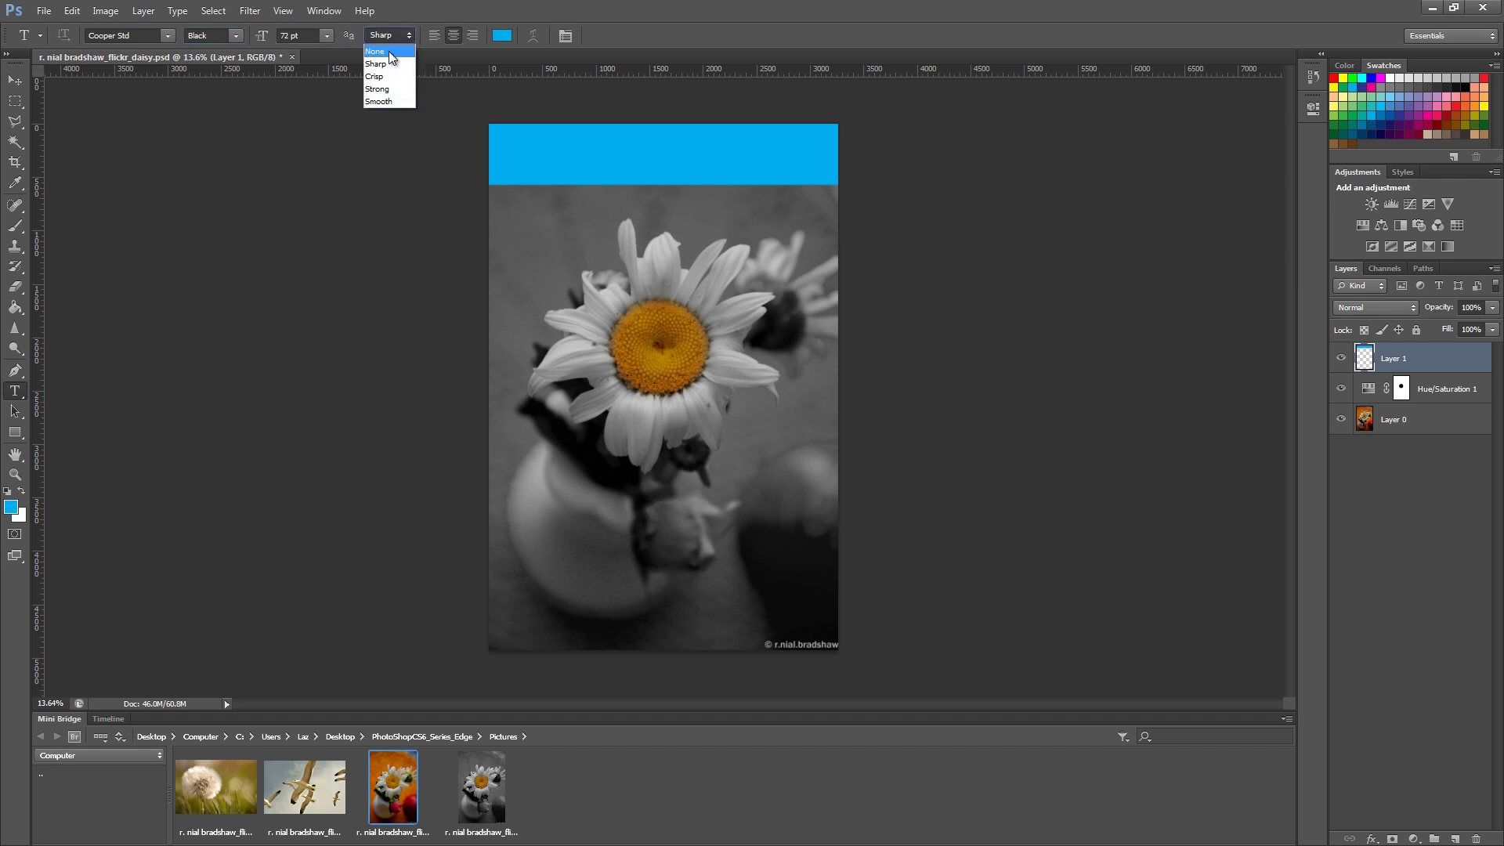
left_click(388, 35)
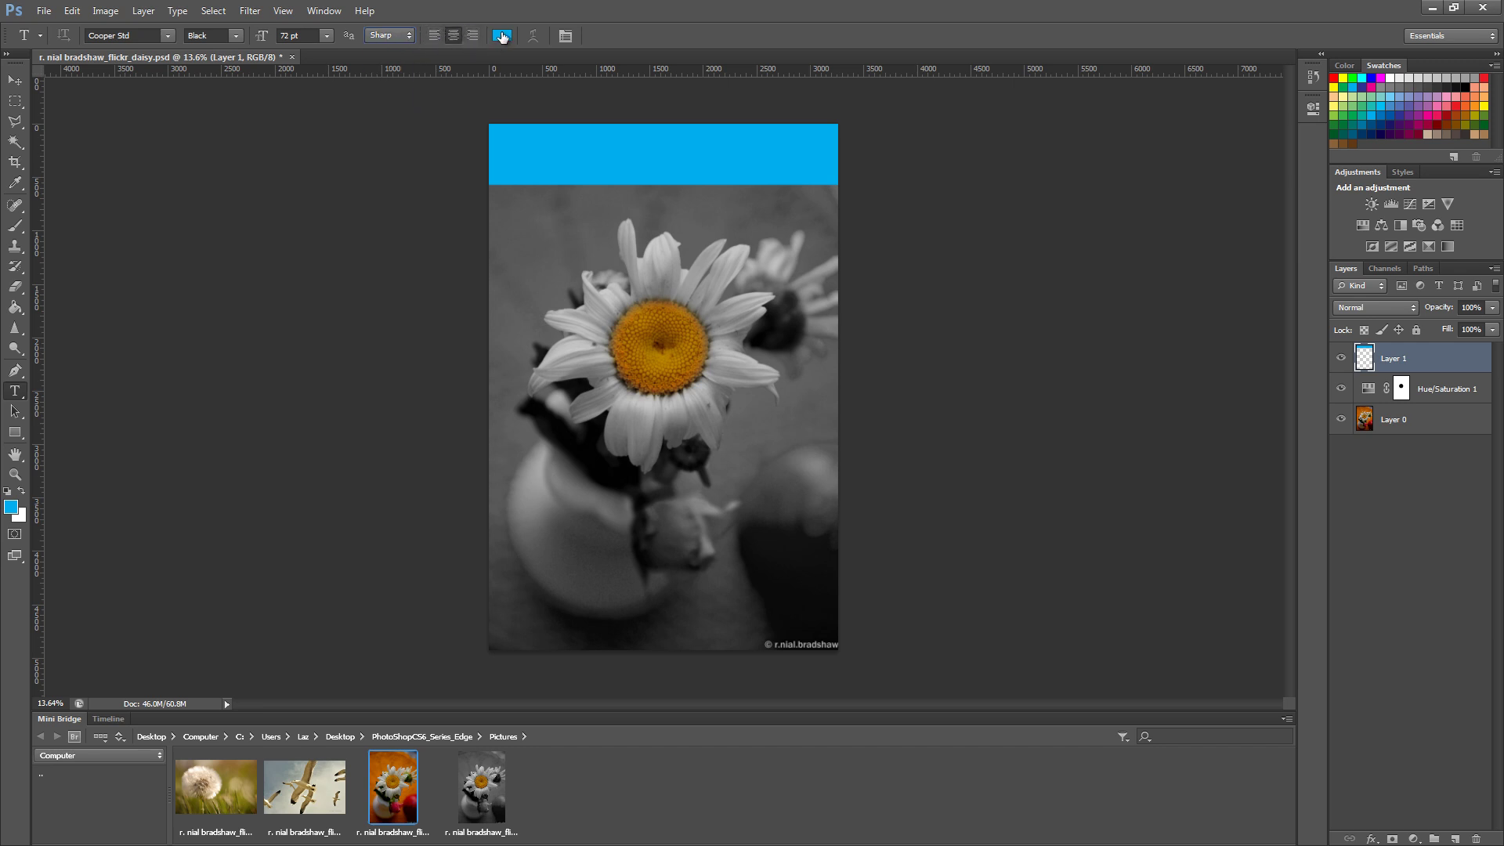
- Type FLOWER on the blue banner and colour the text near-black
left_click(509, 155)
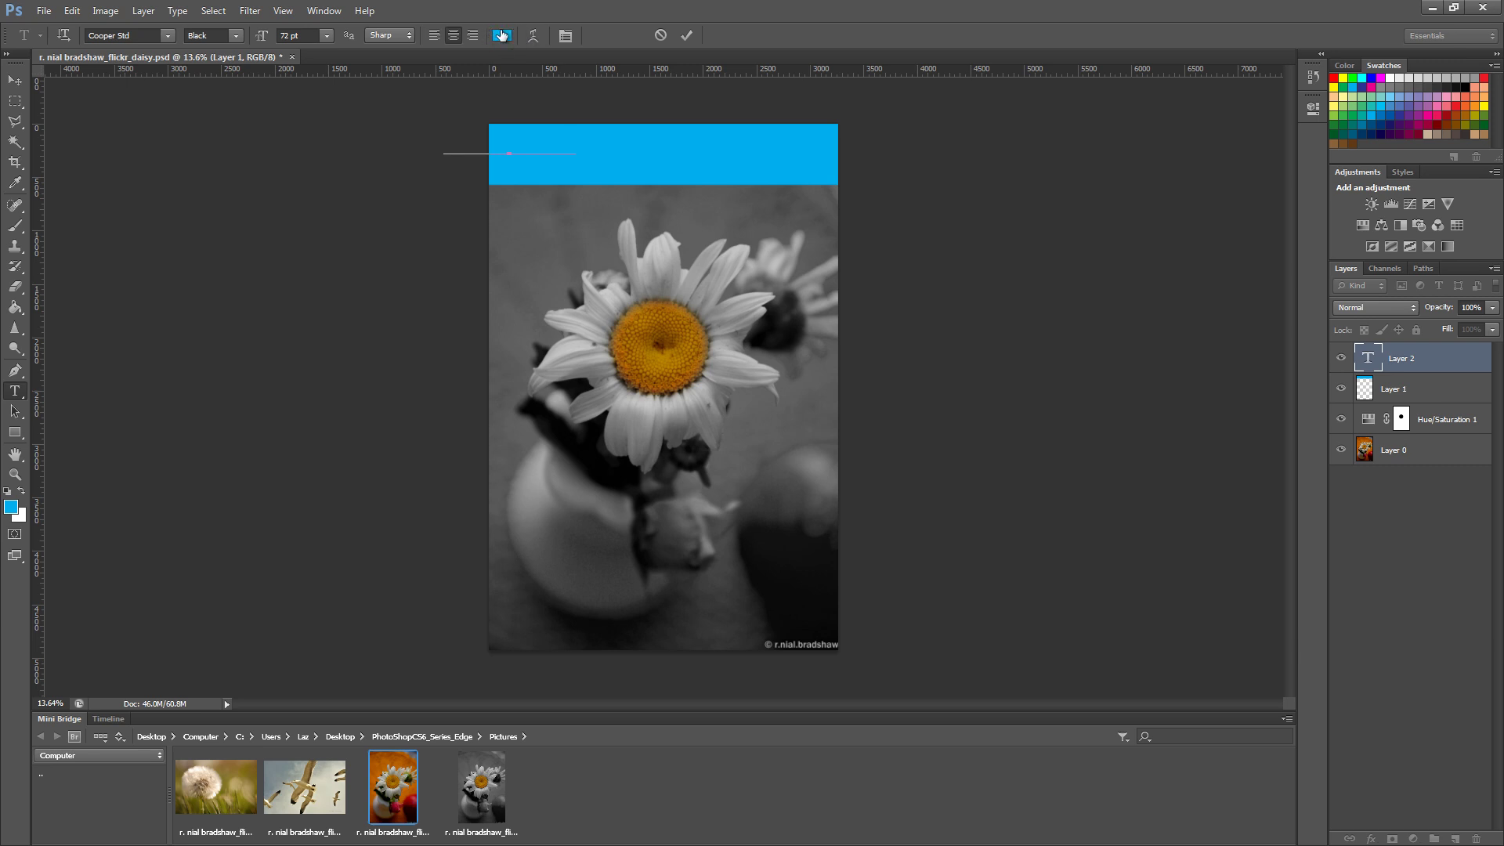
key("ctrl+a")
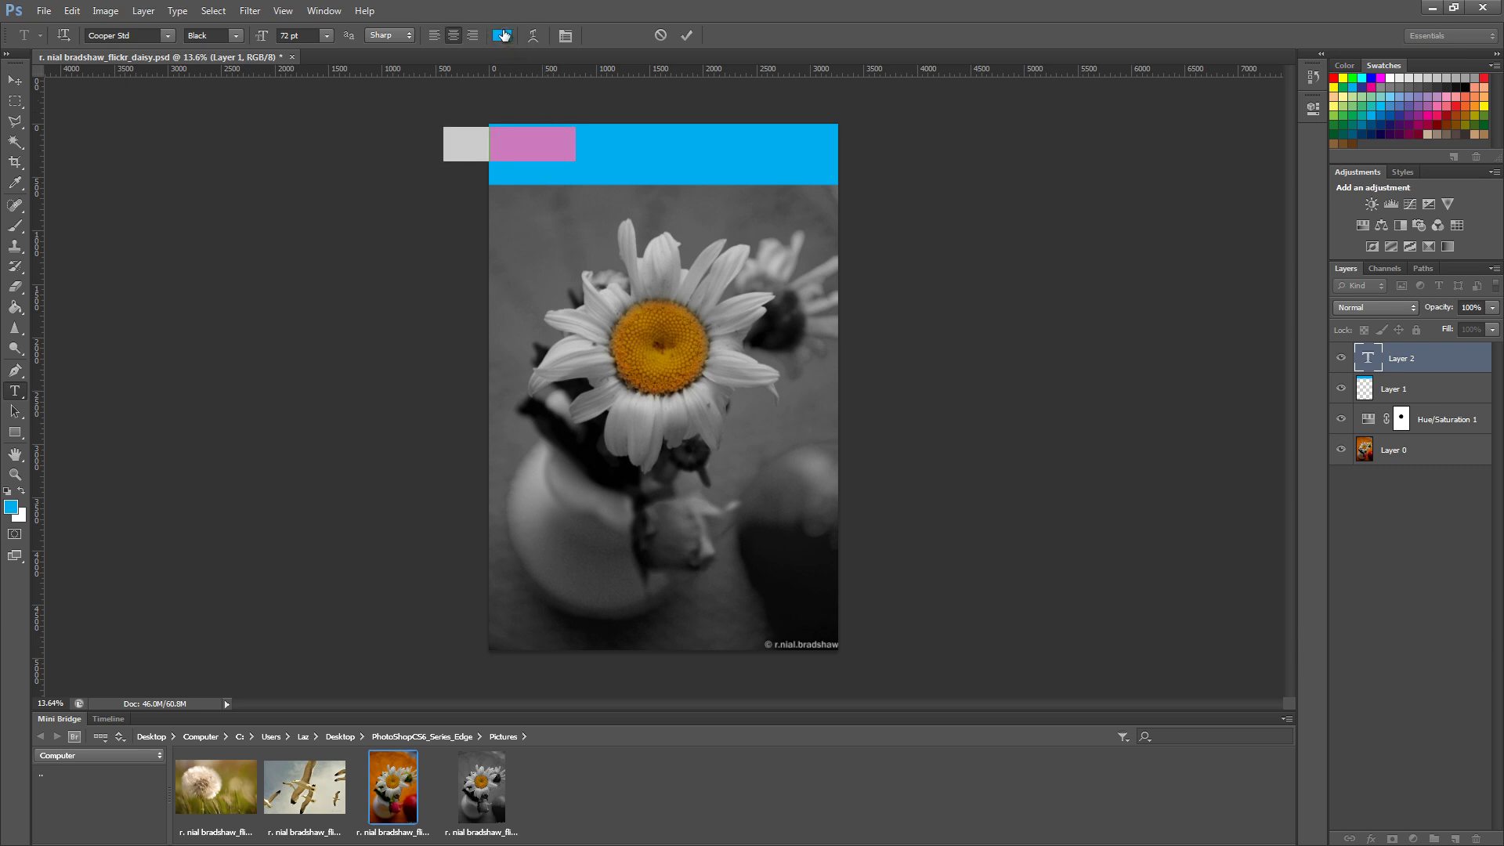
left_click(504, 39)
mouse_move(953, 232)
left_mouse_down()
mouse_move(970, 144)
mouse_move(973, 312)
mouse_move(890, 321)
mouse_move(882, 207)
mouse_move(910, 331)
mouse_move(890, 352)
mouse_move(880, 317)
left_mouse_up()
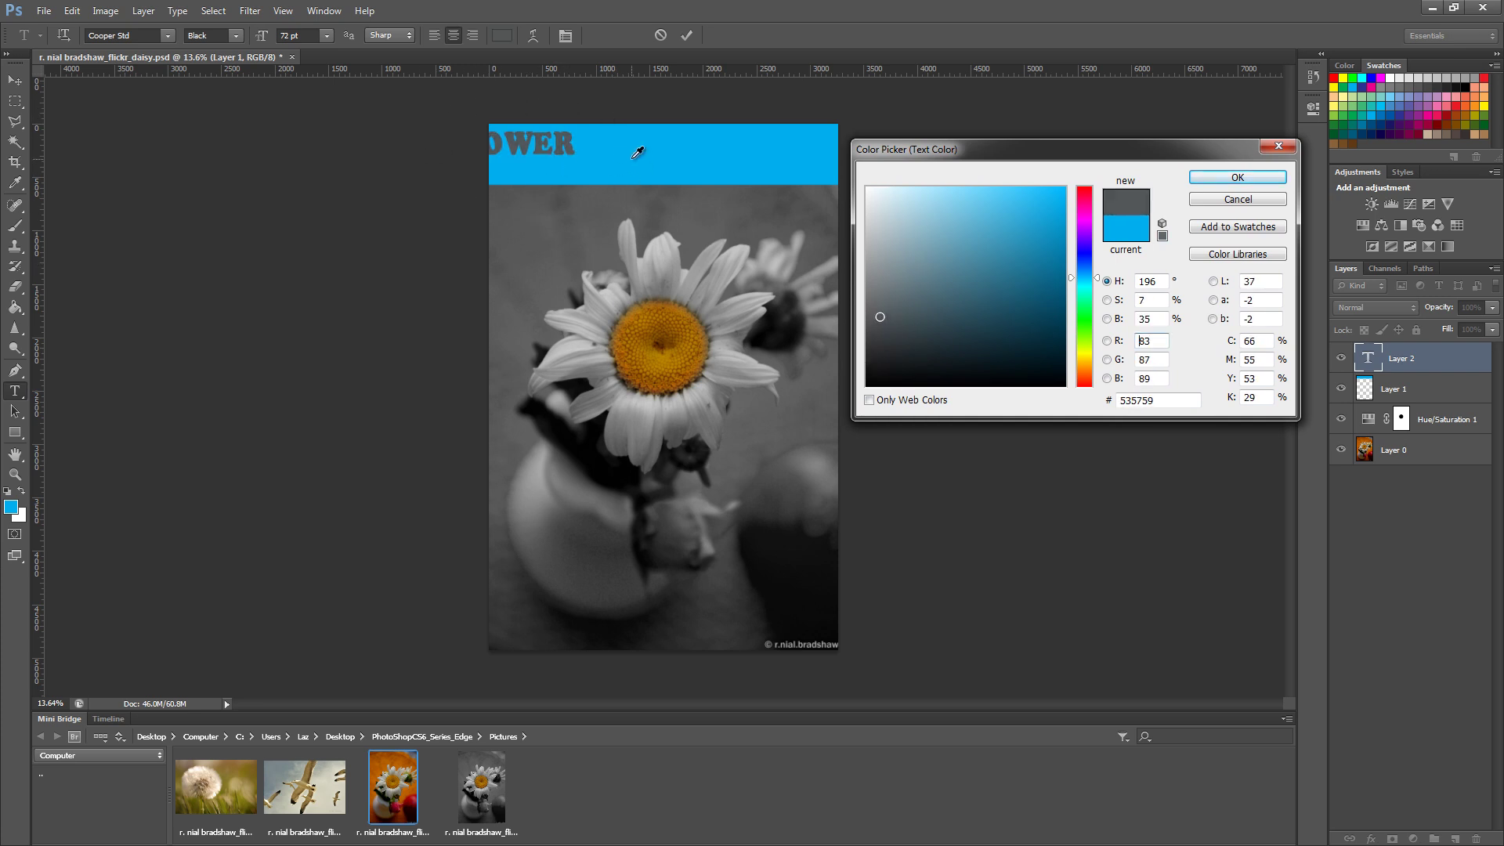
left_click(880, 363)
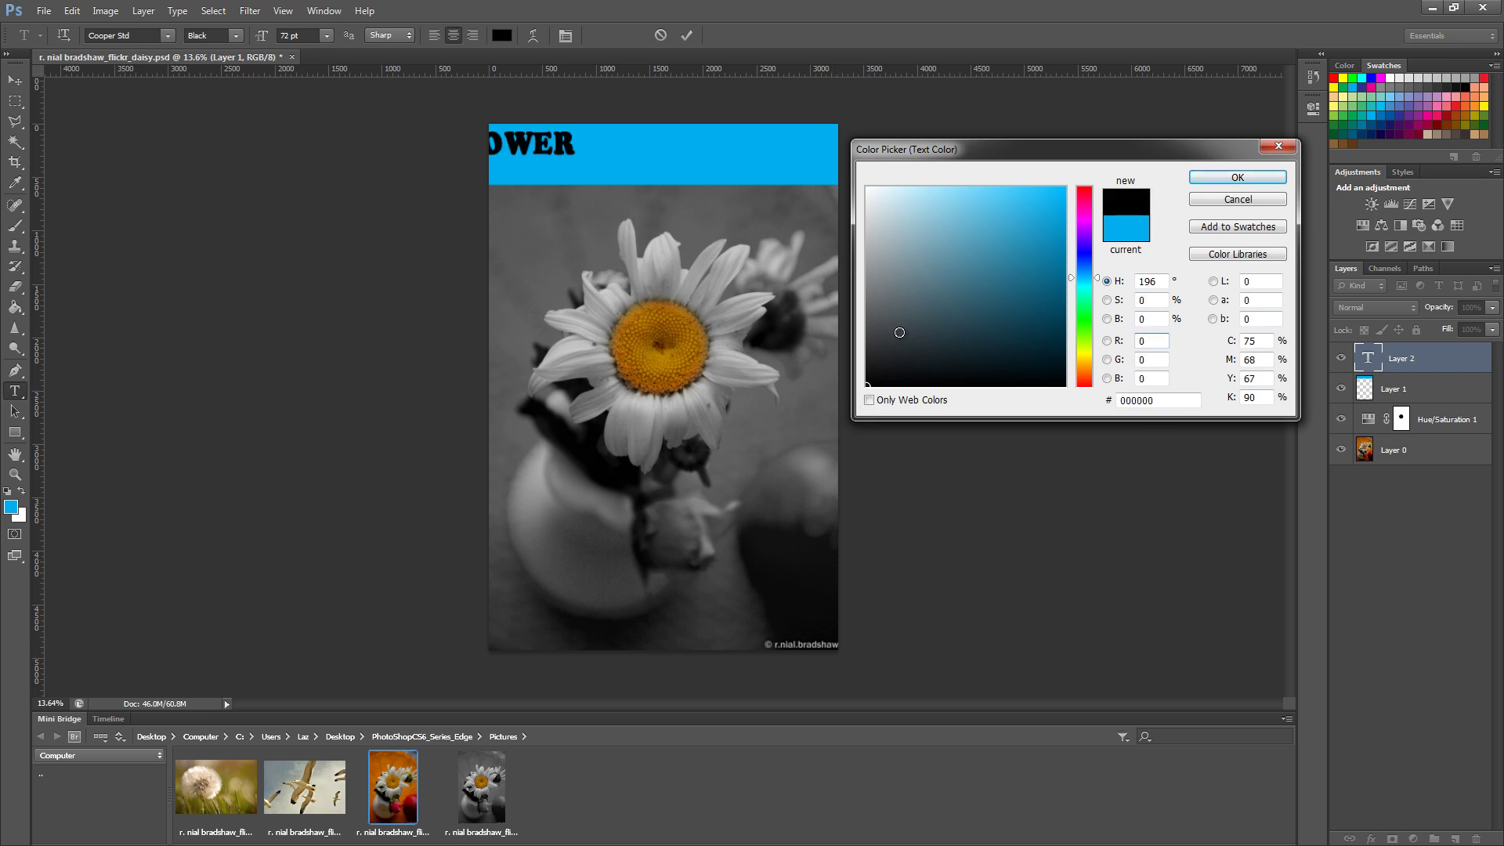
left_click(877, 369)
left_click(1238, 177)
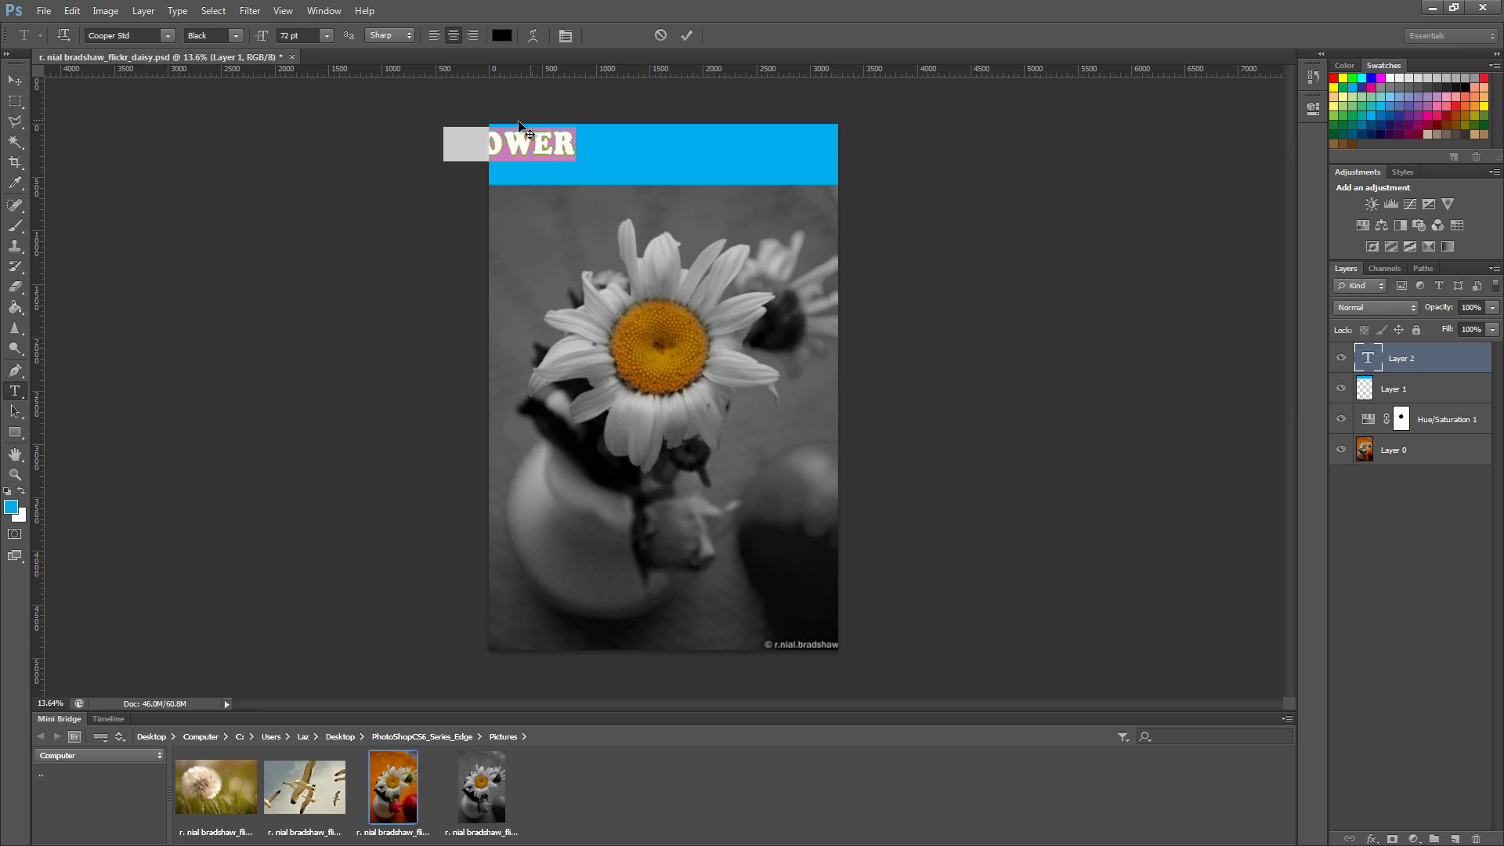
left_click(16, 80)
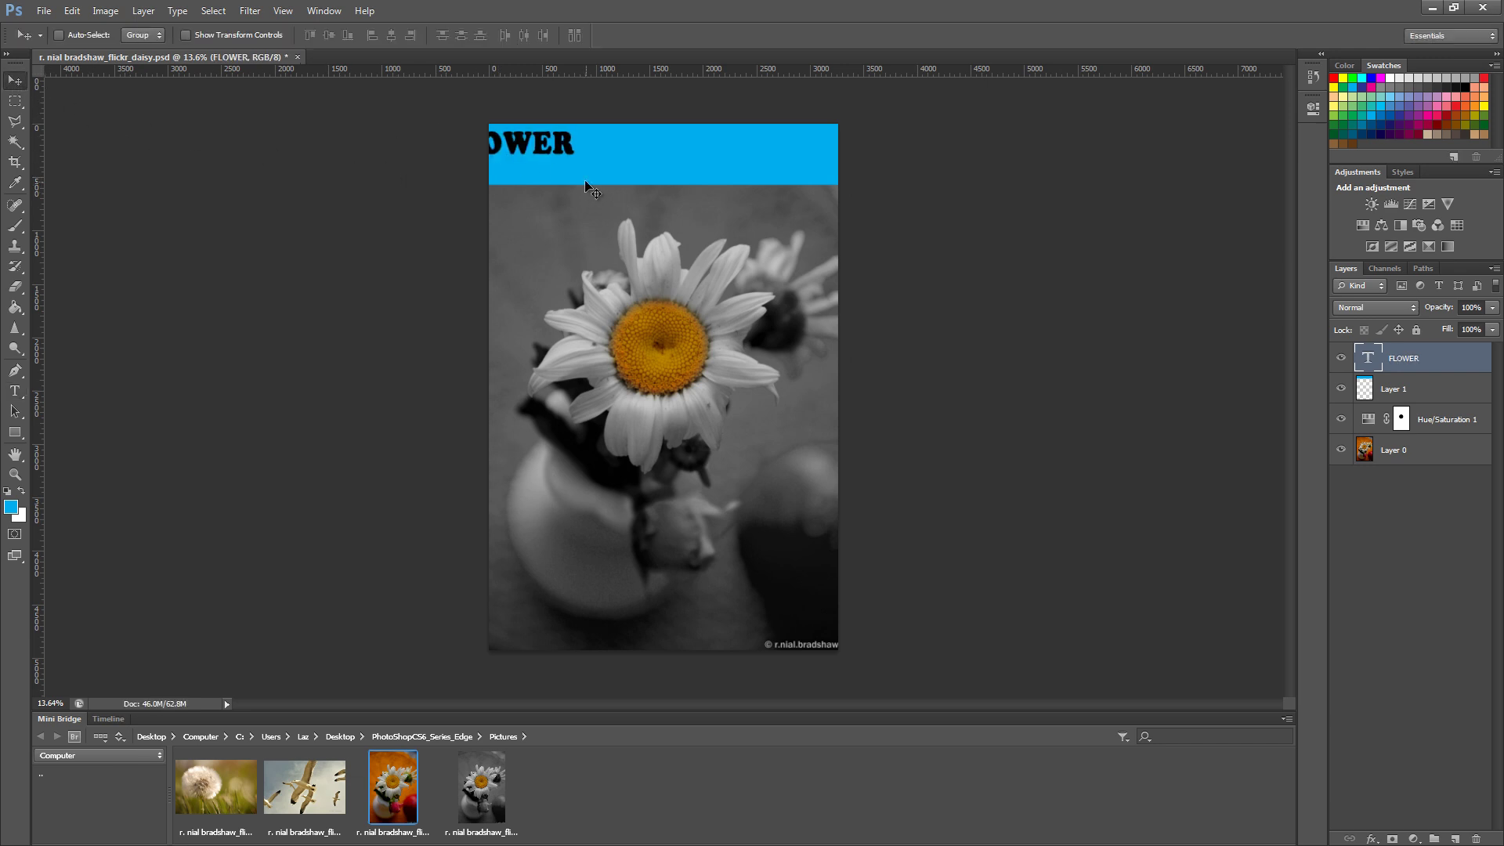
left_click_drag(524, 148, 679, 163)
double_click(1376, 360)
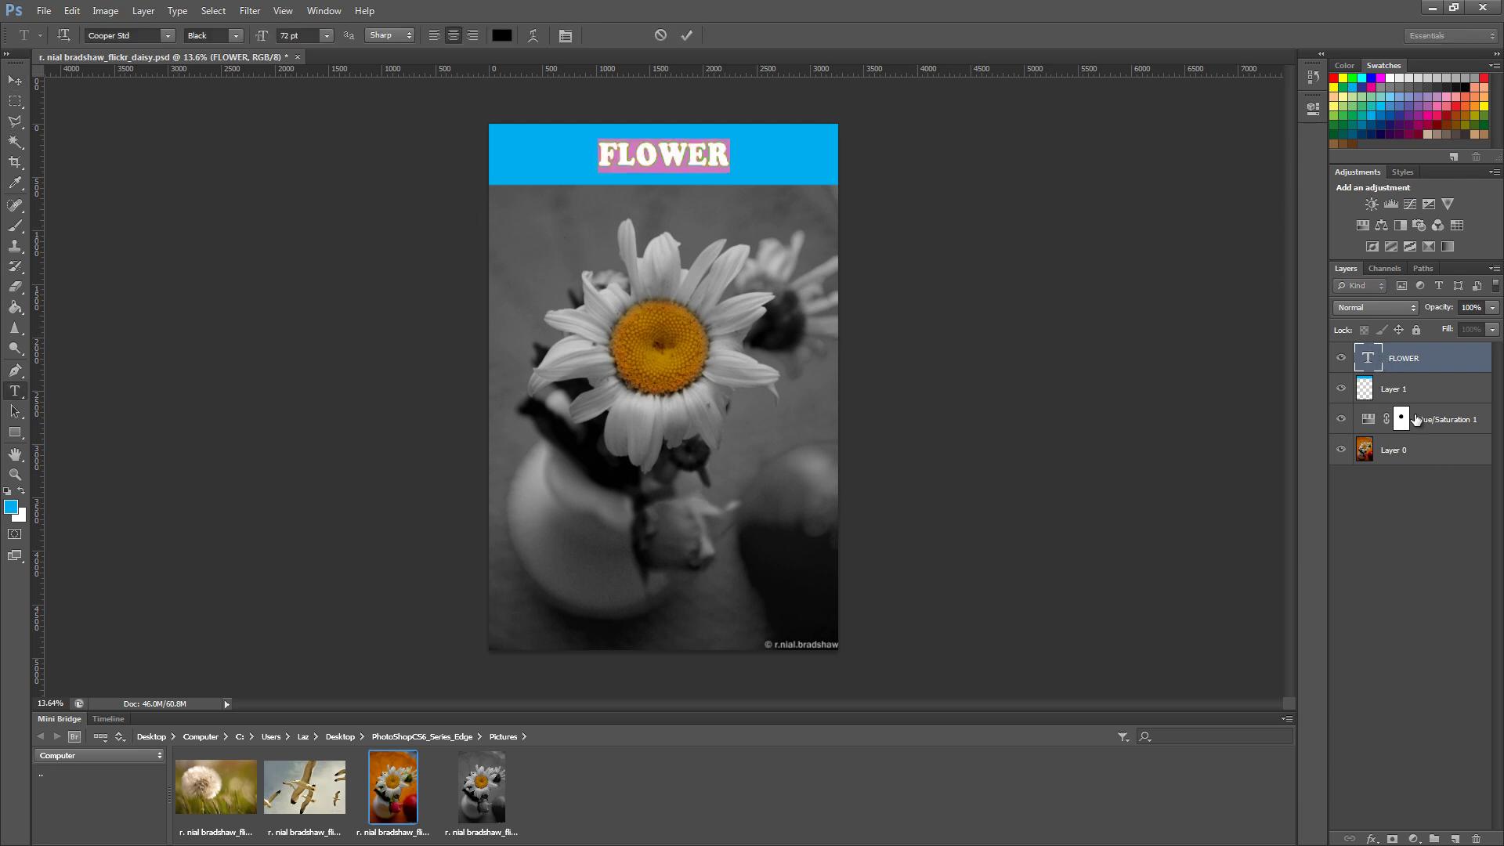
left_click(1424, 385)
key("v")
left_click(1408, 361)
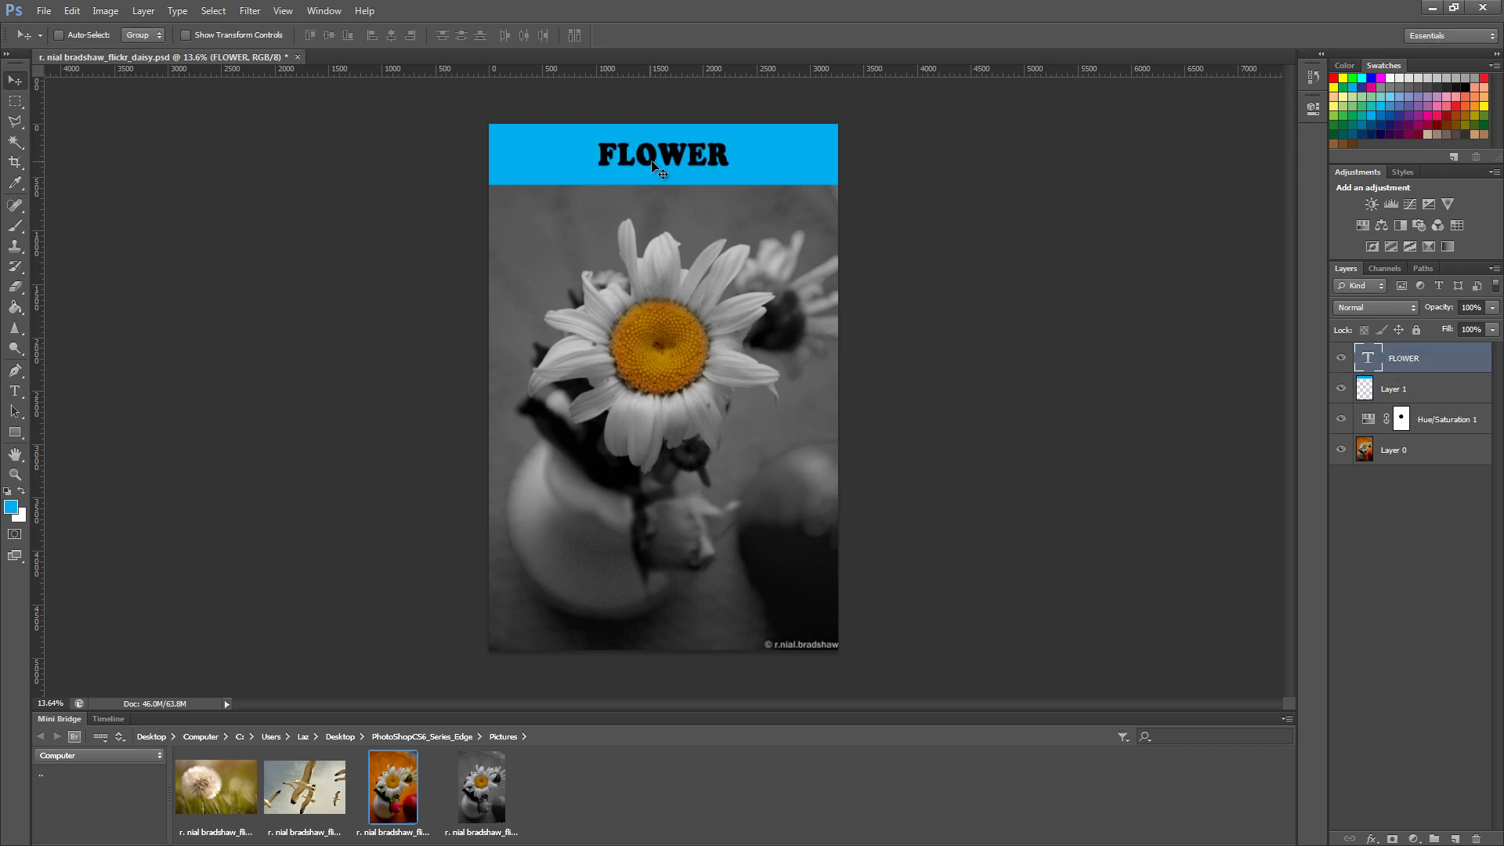
left_click_drag(651, 157, 646, 156)
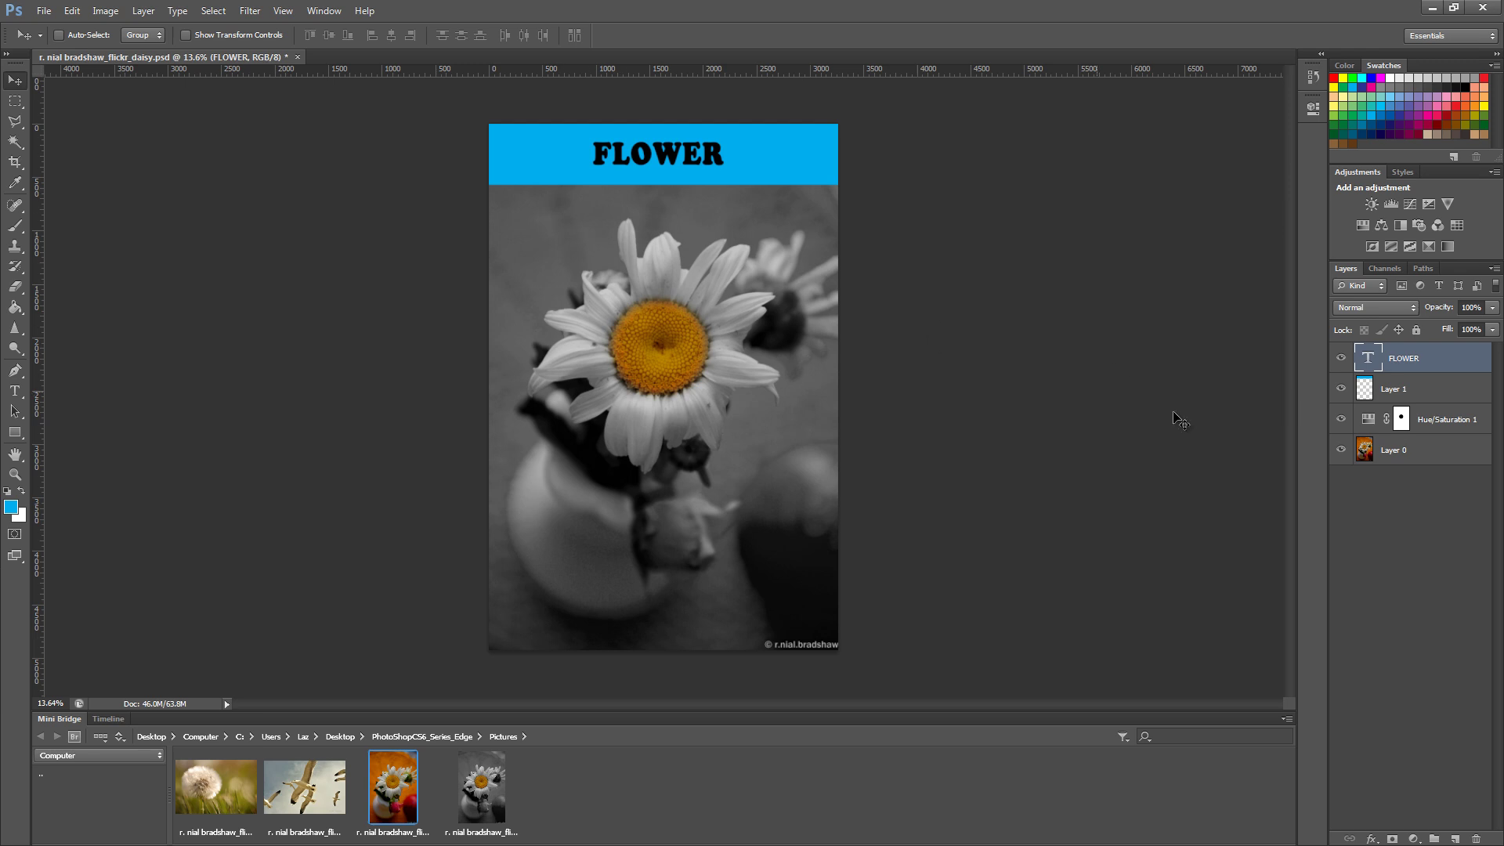
left_click(1441, 389)
left_click(1410, 361)
double_click(1367, 361)
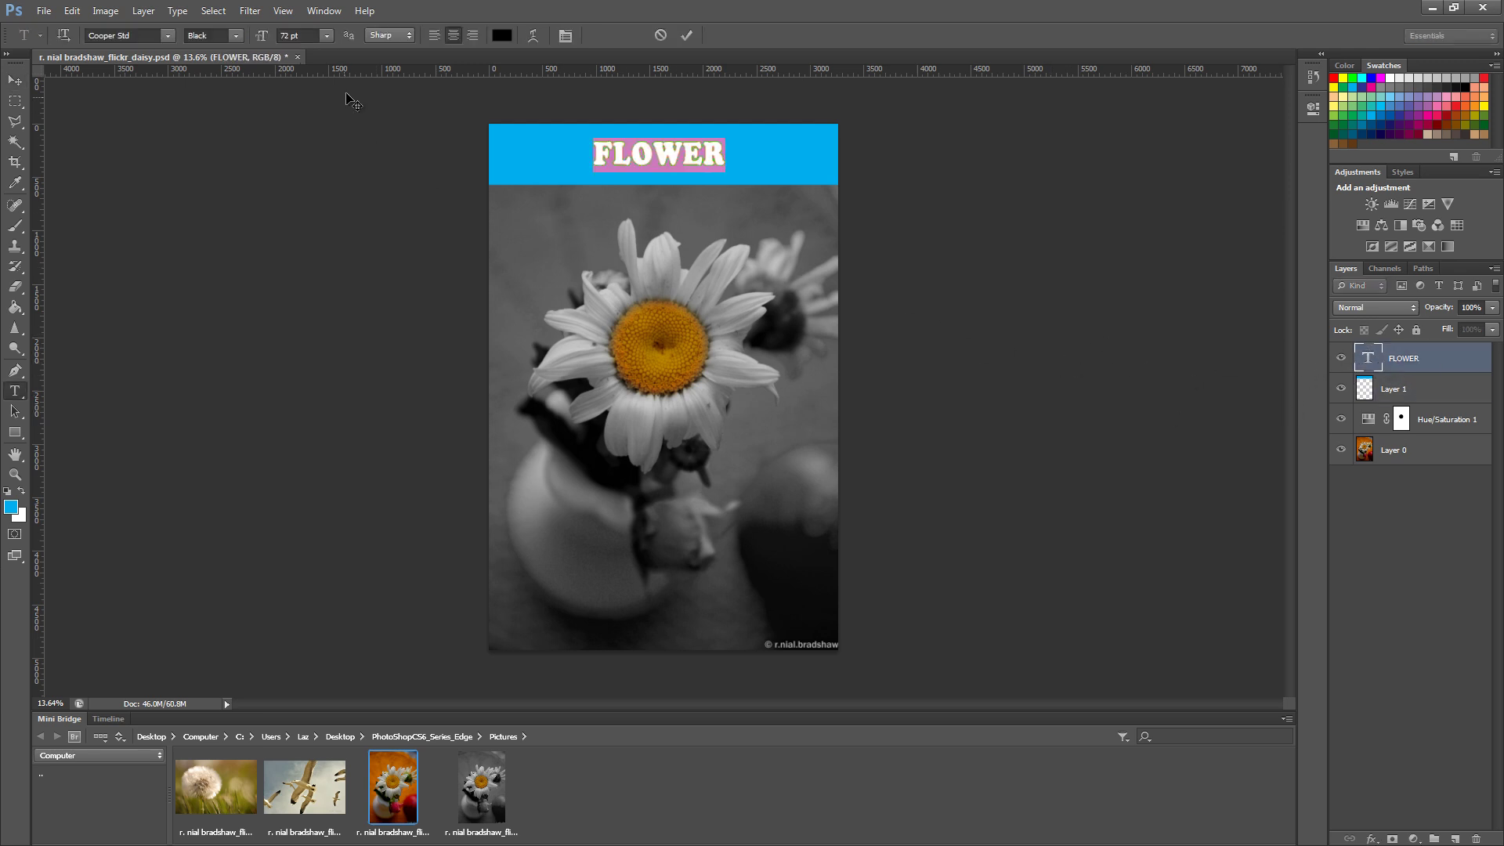
left_click(506, 37)
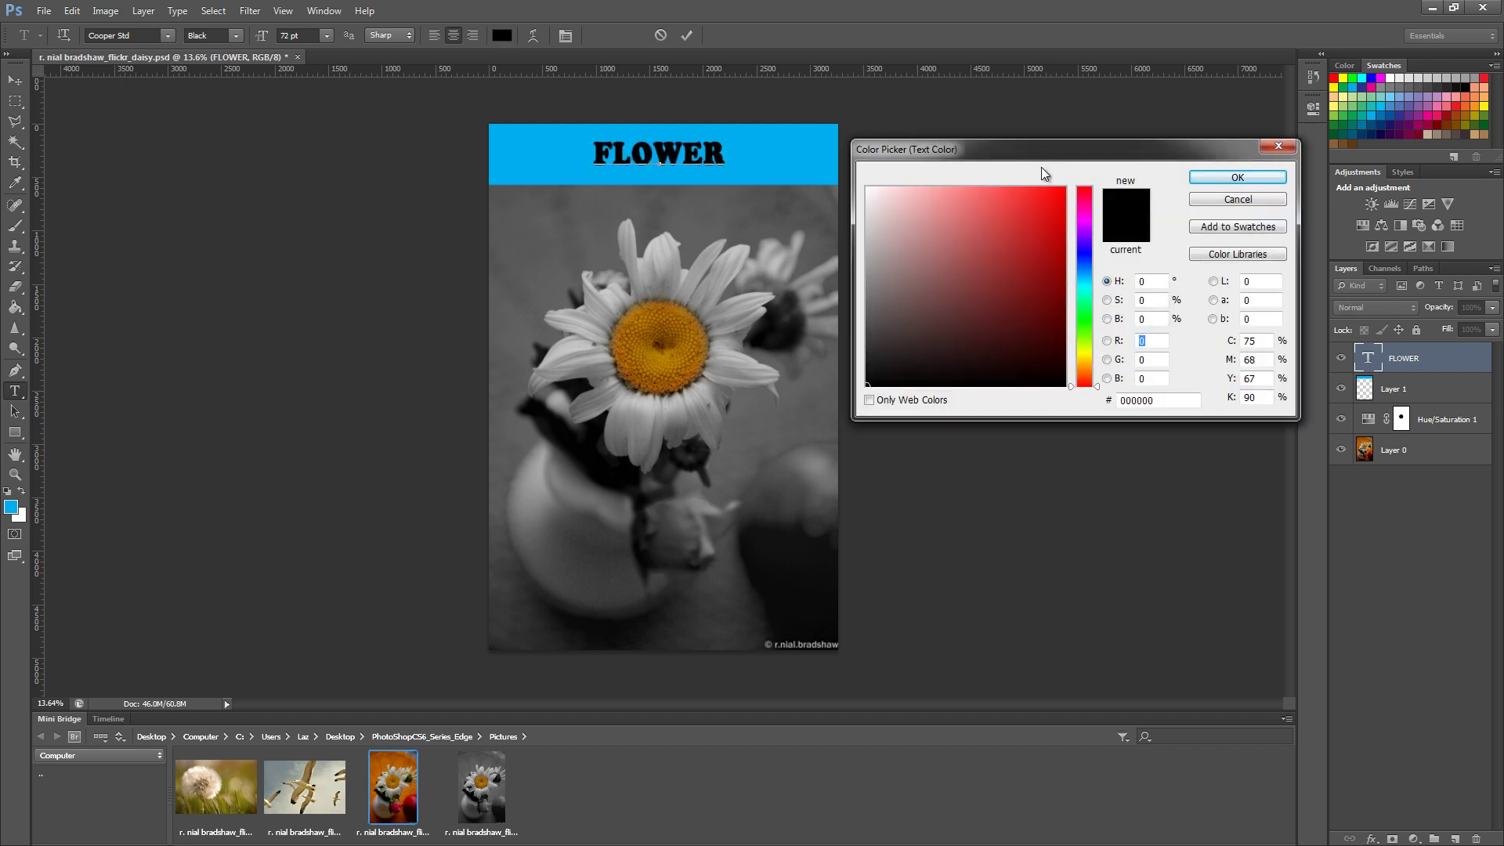
left_click_drag(1043, 153, 1104, 179)
left_click(1108, 243)
left_click_drag(1108, 243, 1104, 334)
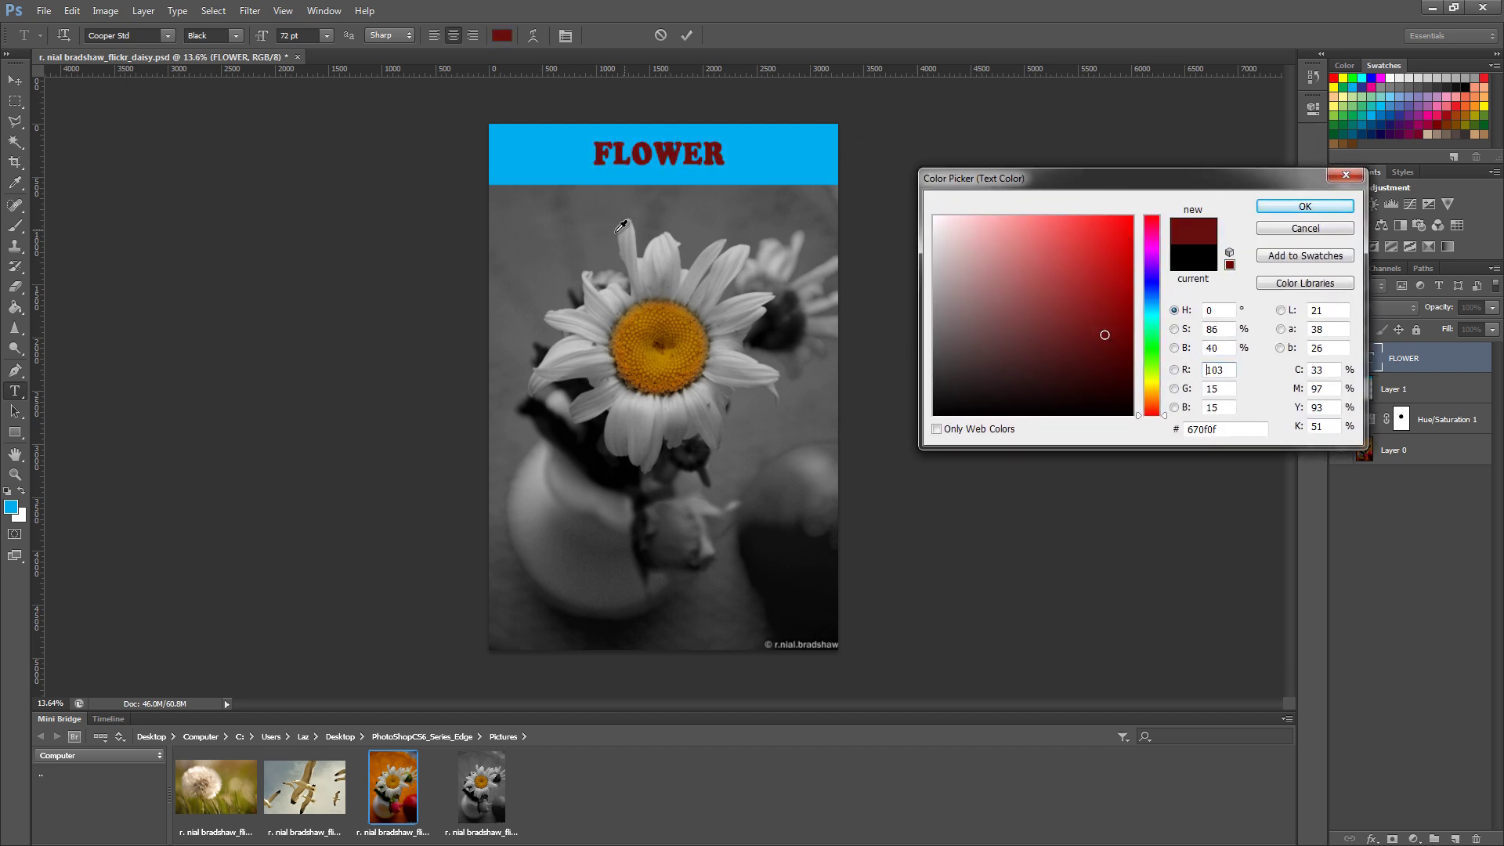
left_click_drag(1010, 341, 934, 414)
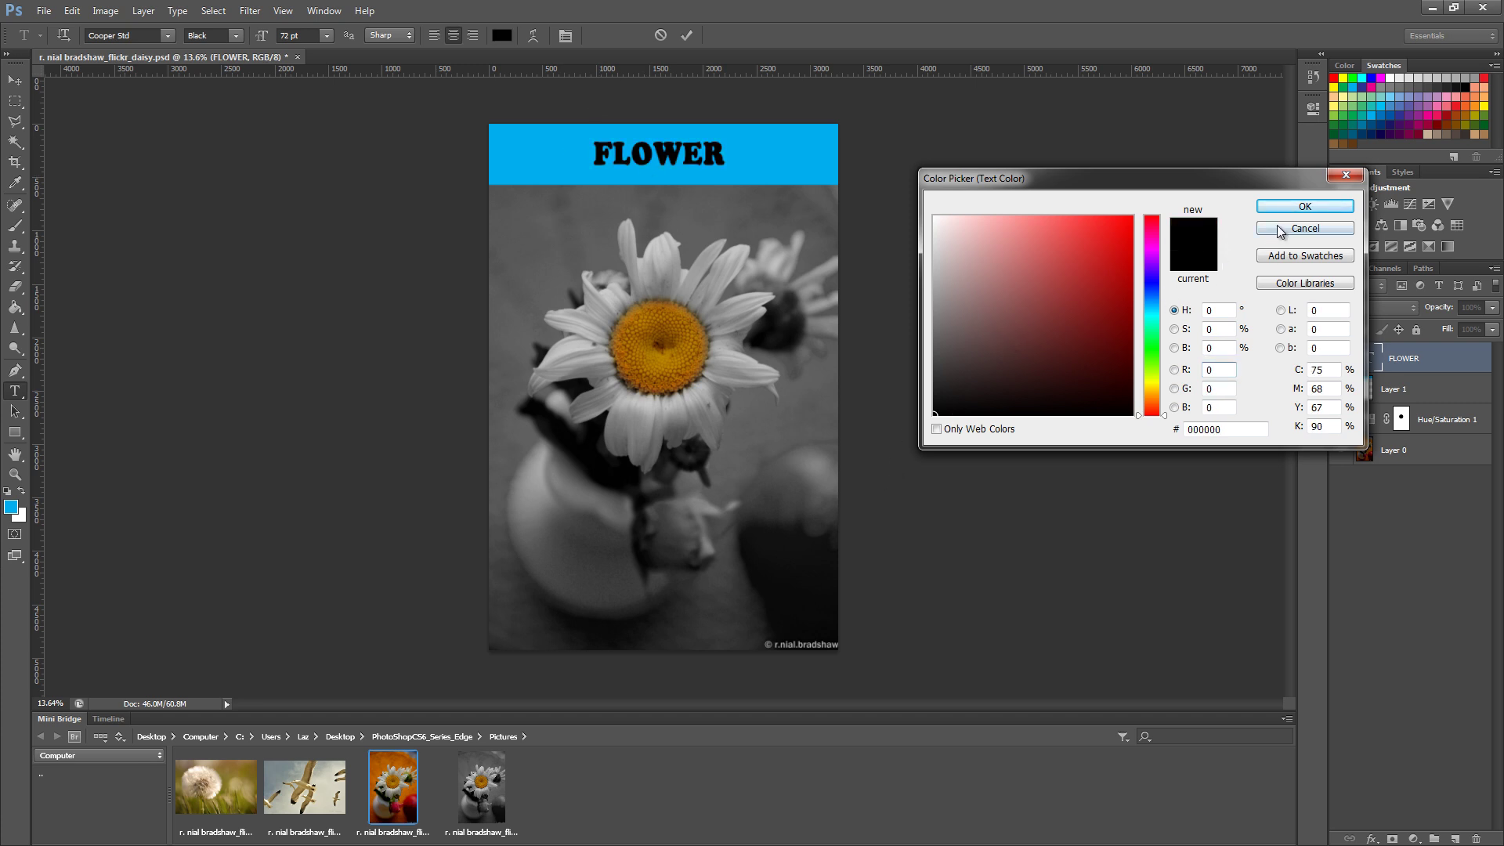
left_click(1288, 207)
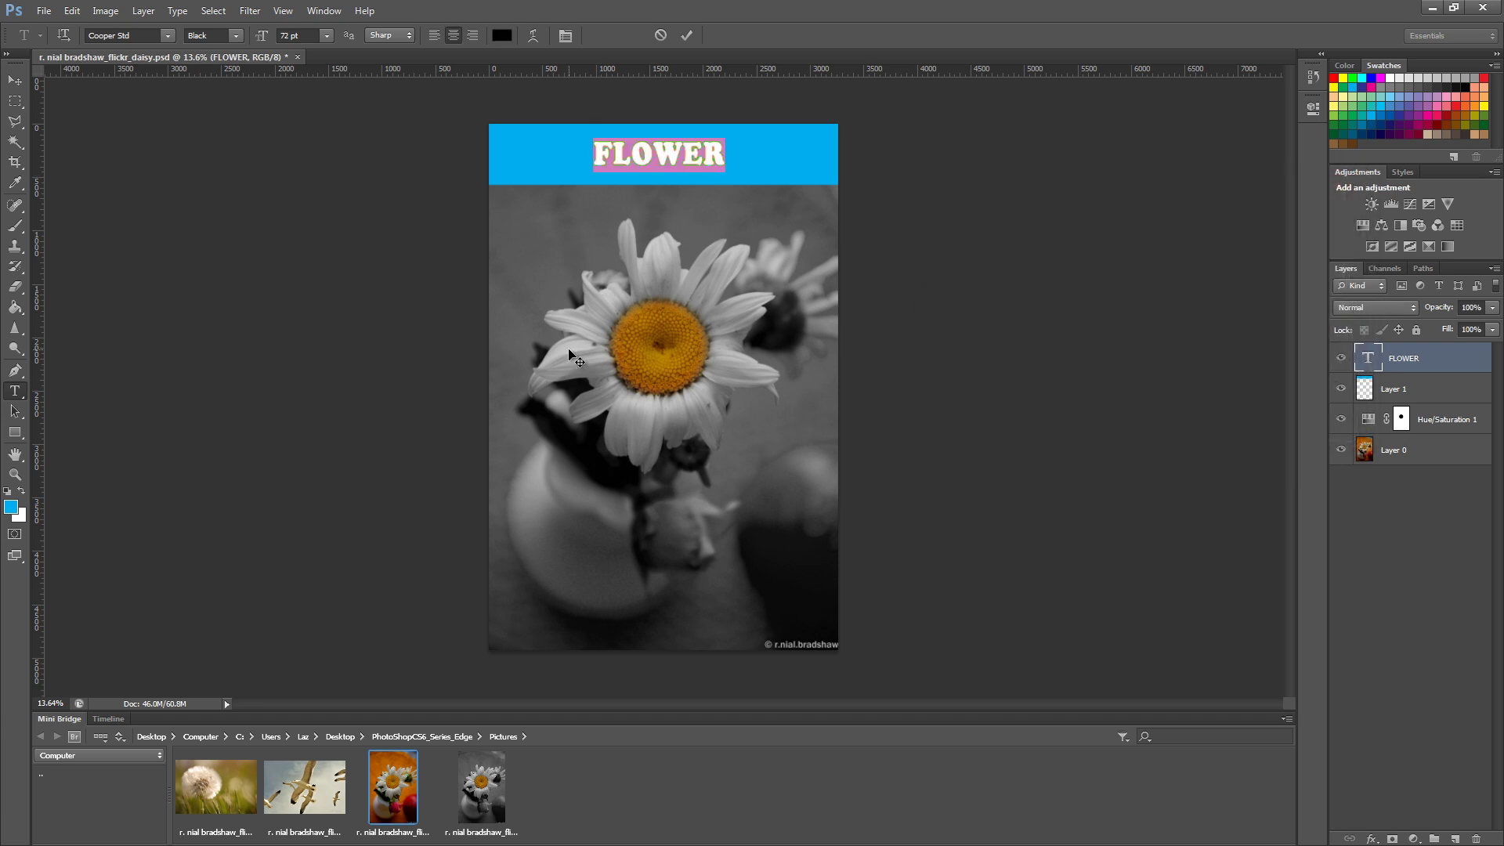
left_click(1405, 398)
key("v")
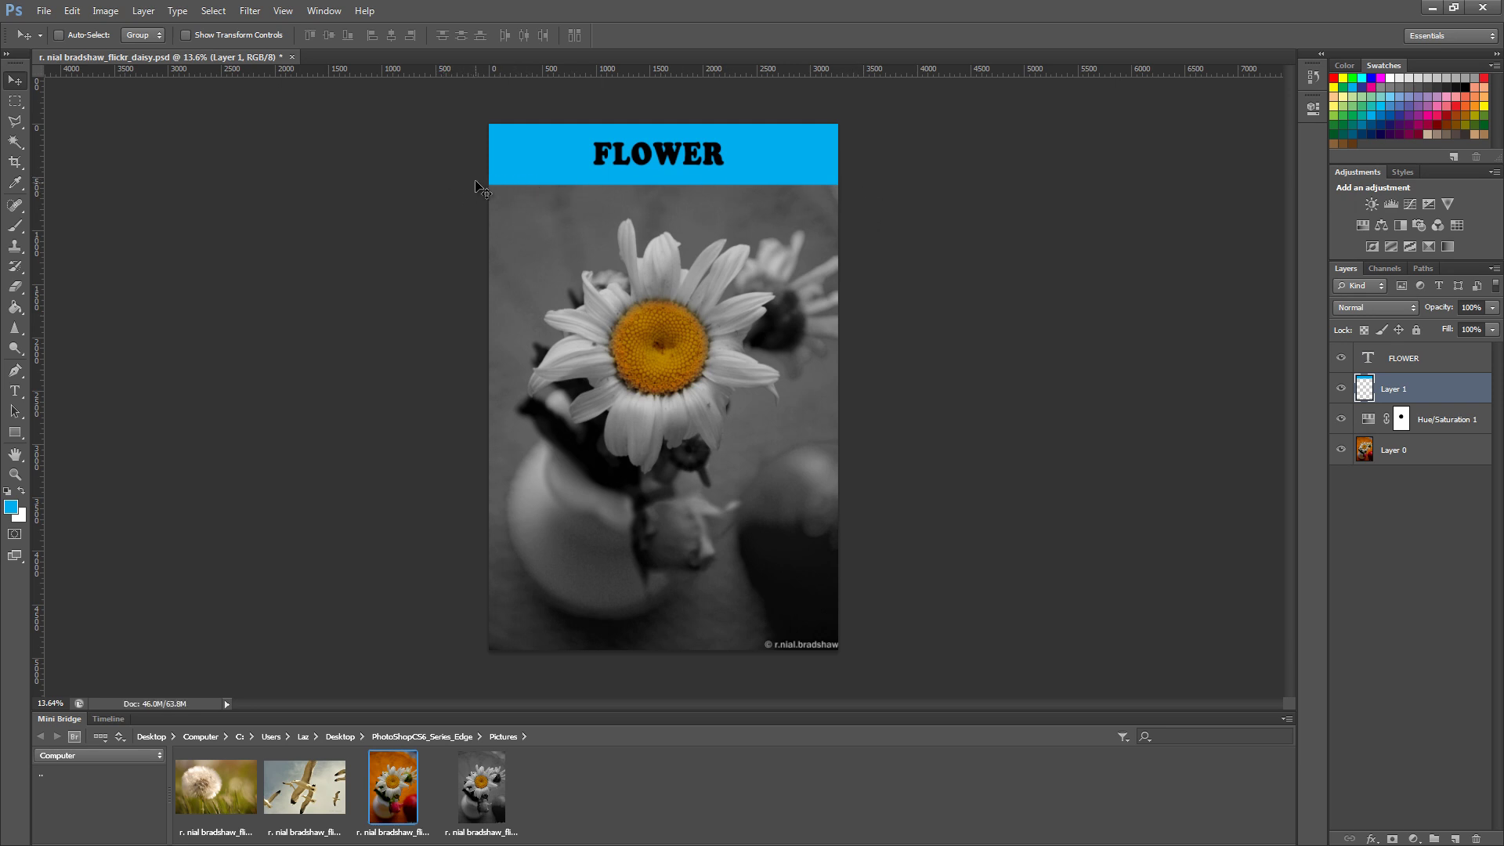
- Select a strip just below the banner and fill it with dark navy 1a2327
left_click(15, 100)
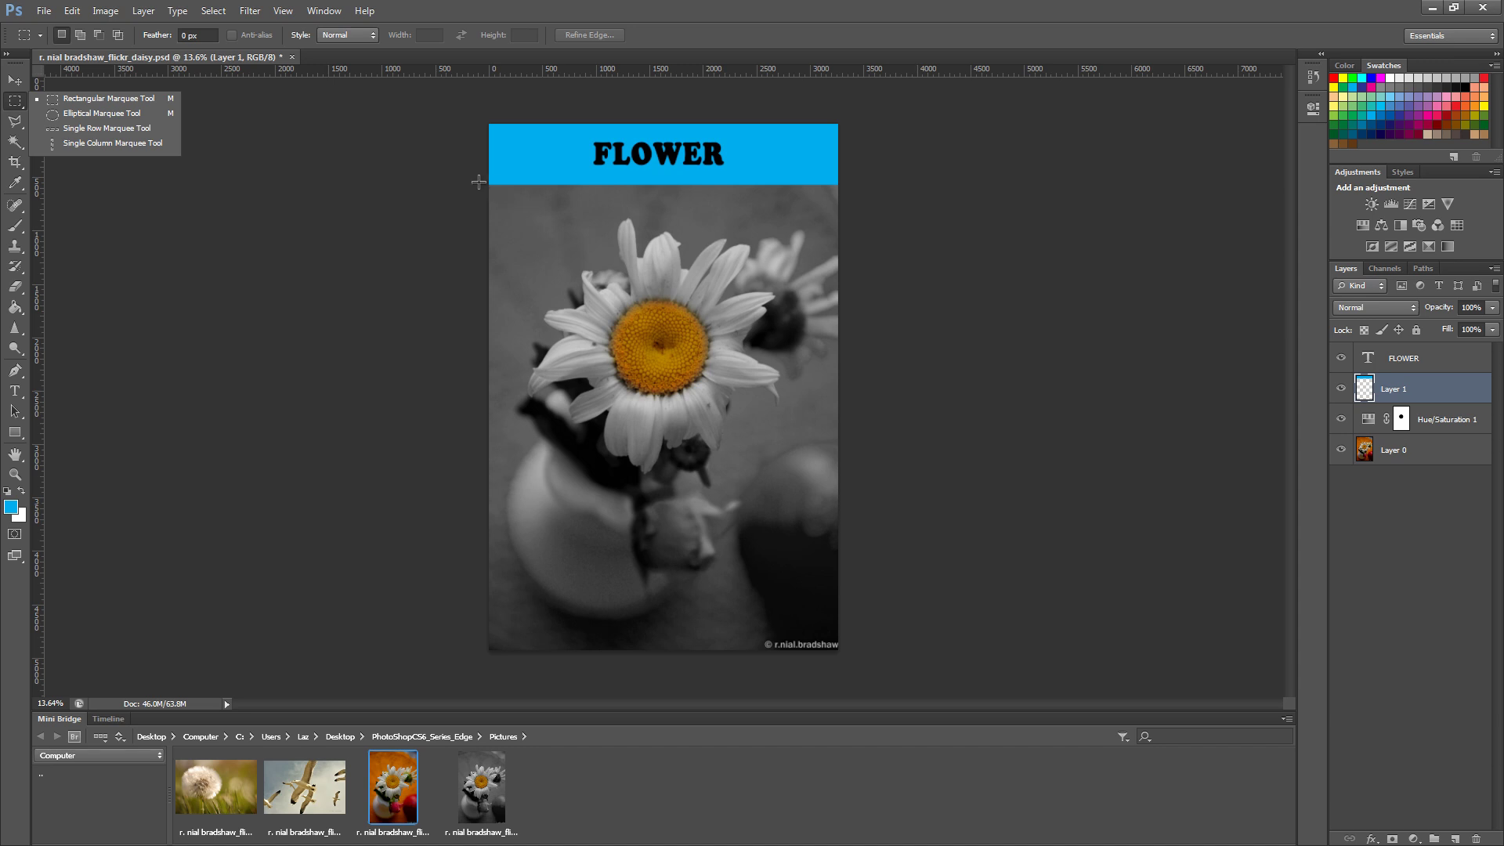
left_click(478, 182)
mouse_move(479, 184)
left_mouse_down()
mouse_move(852, 234)
mouse_move(886, 209)
left_mouse_up()
key("g")
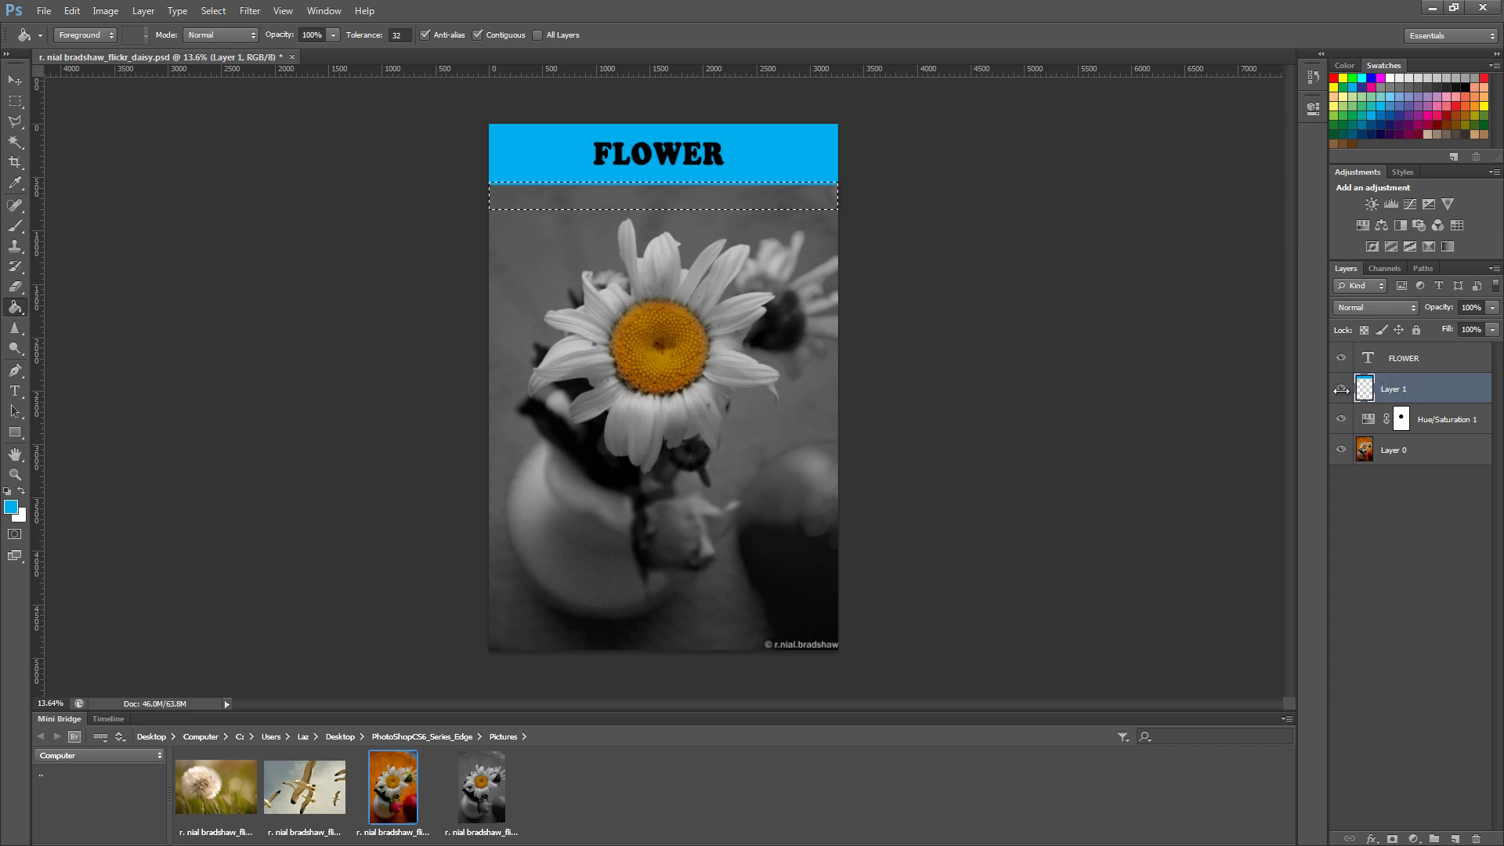
left_click(11, 507)
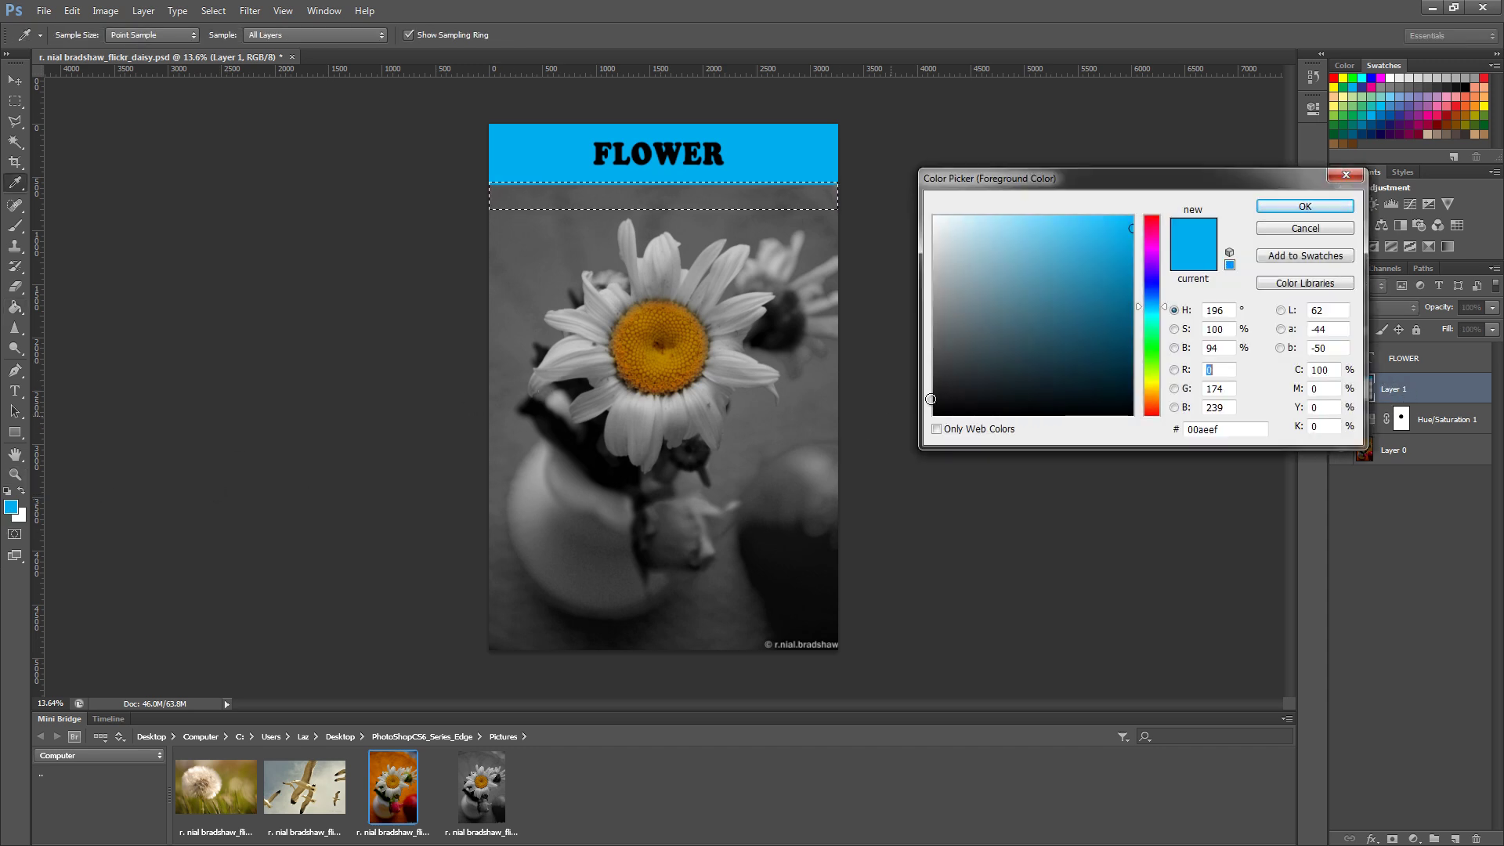
left_click(1043, 361)
left_click(1000, 384)
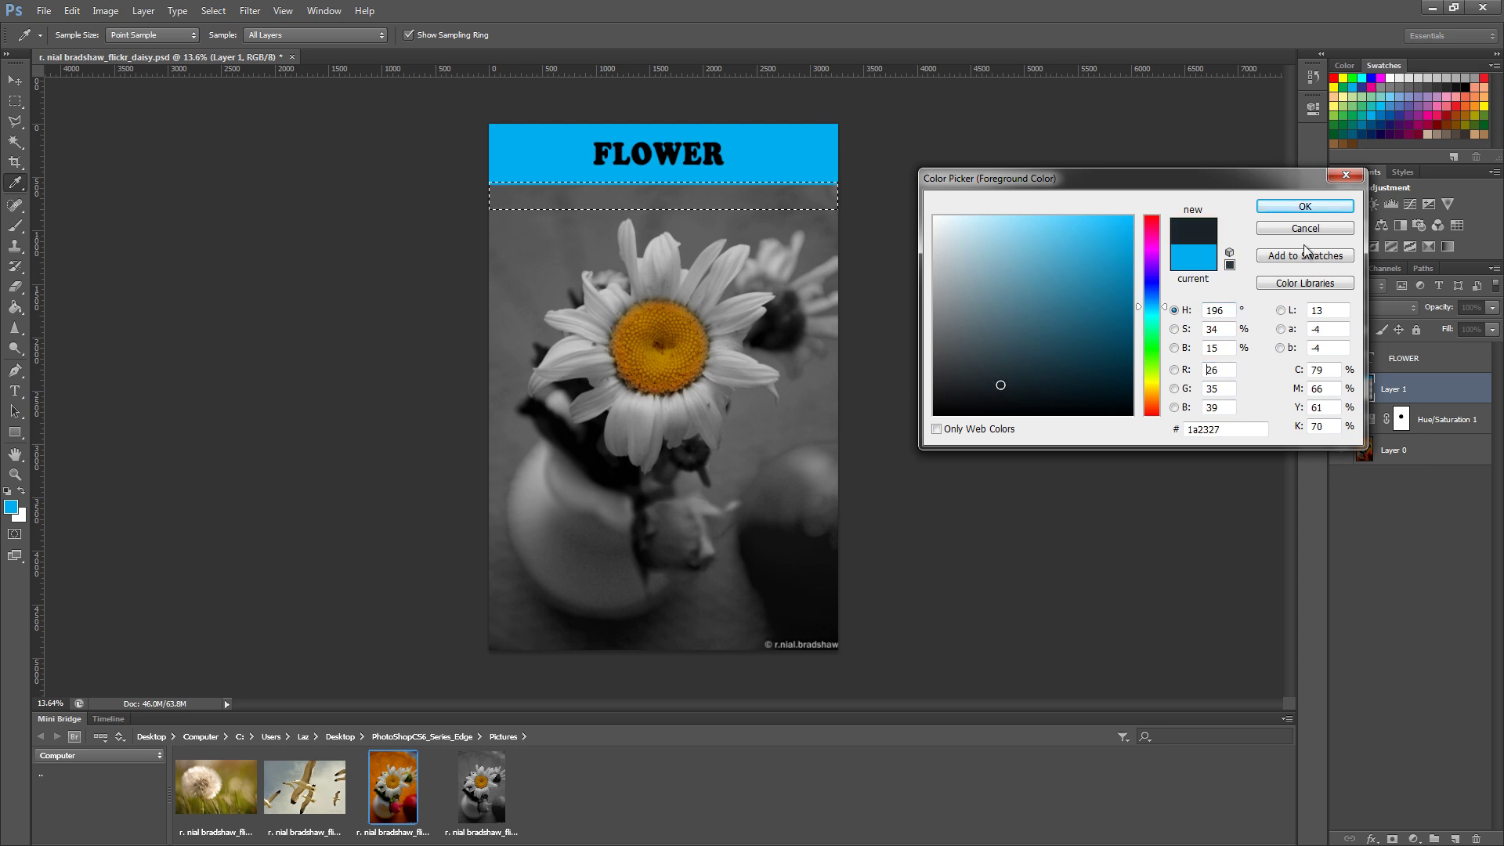
left_click(1276, 208)
left_click(705, 200)
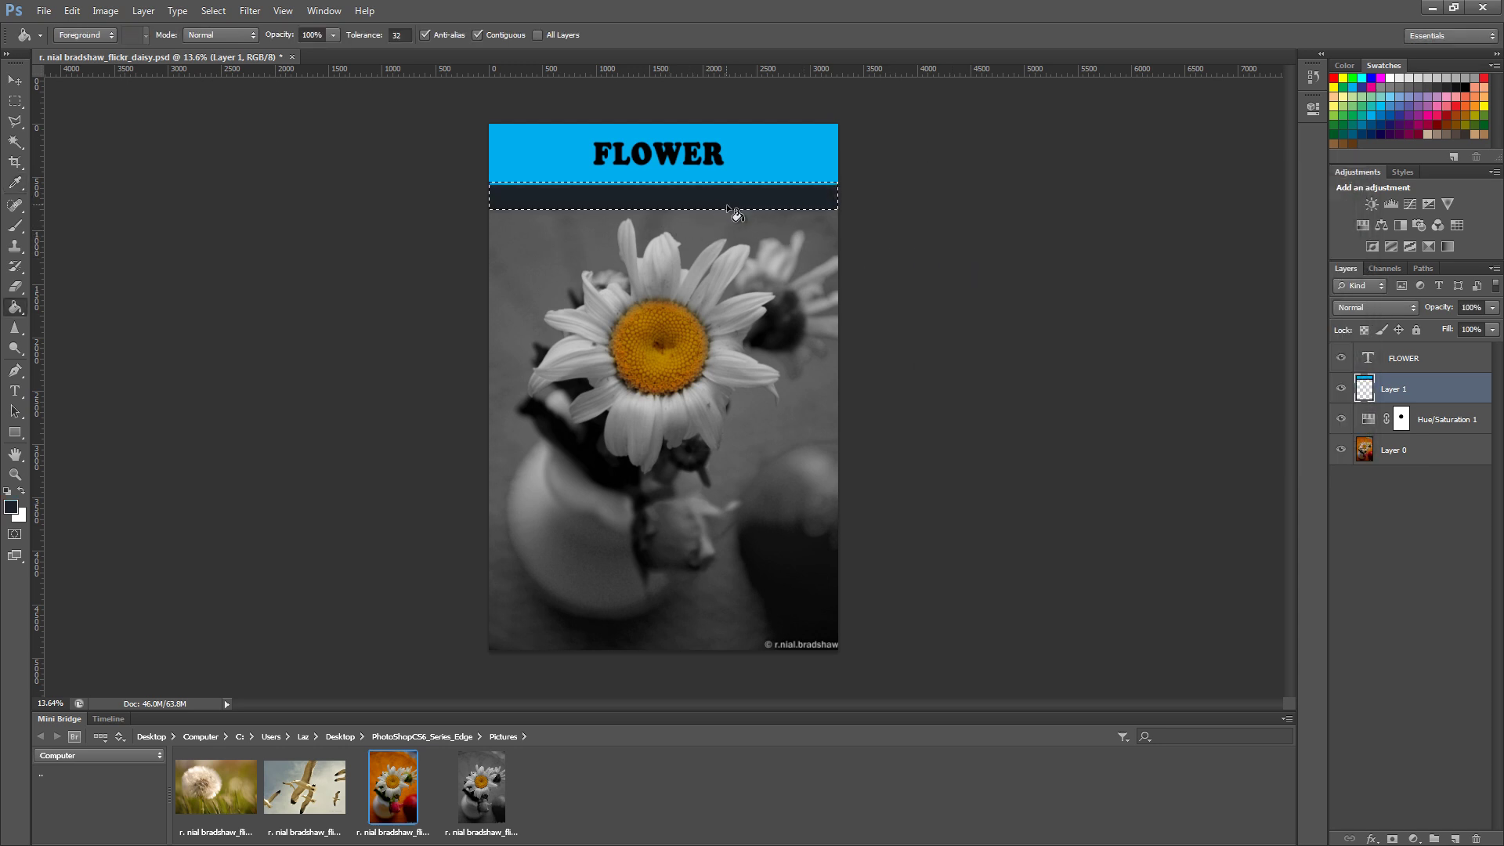
- Undo the fills made on the wrong layer and refill the strip on a new Layer 2
key("ctrl+d")
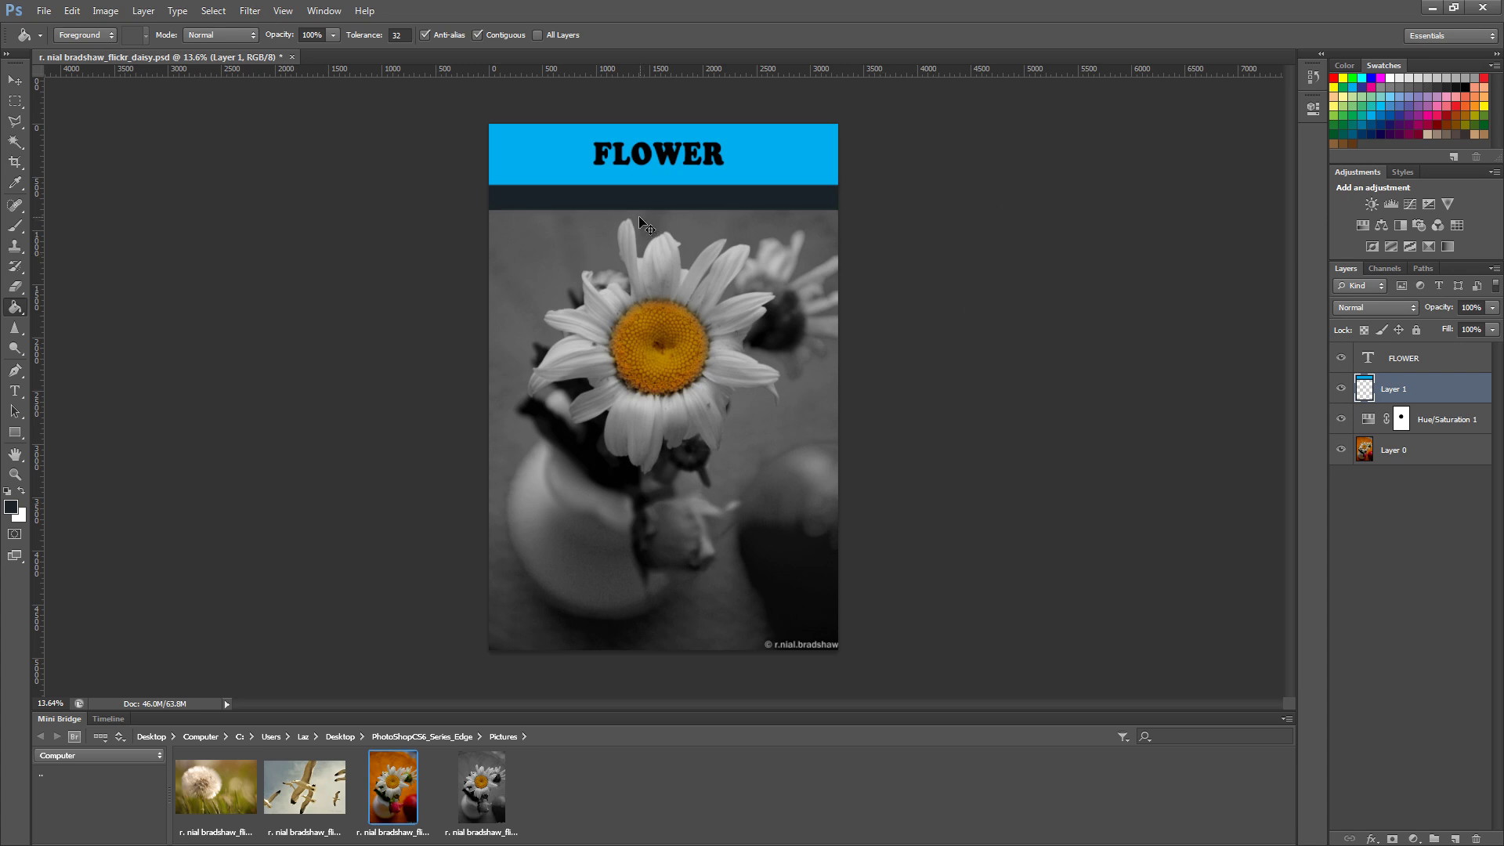
key("ctrl+shift+d")
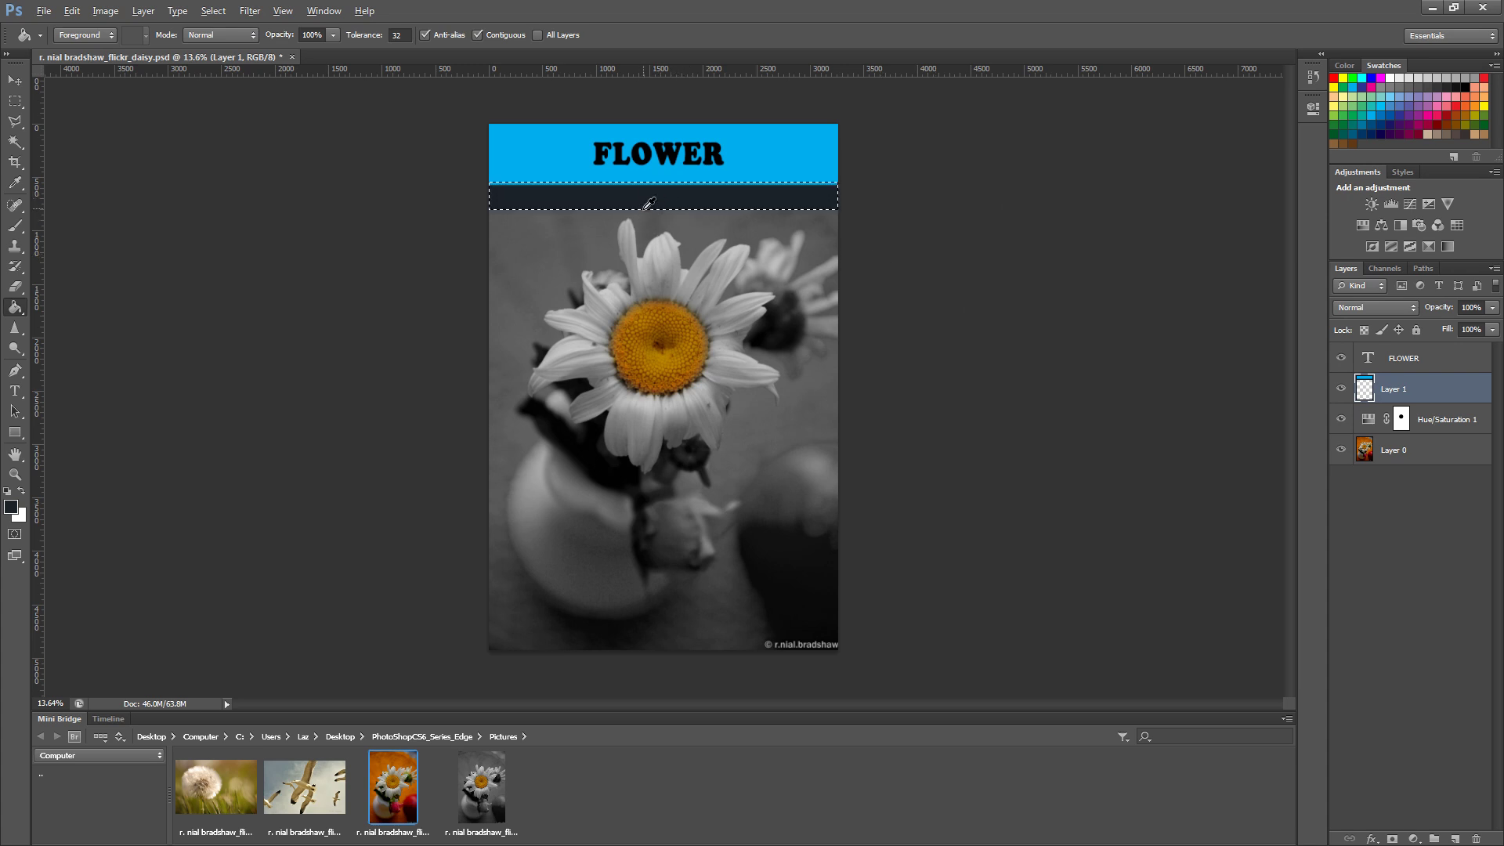
scroll(686, 203, "up", 2)
scroll(861, 166, "up", 2)
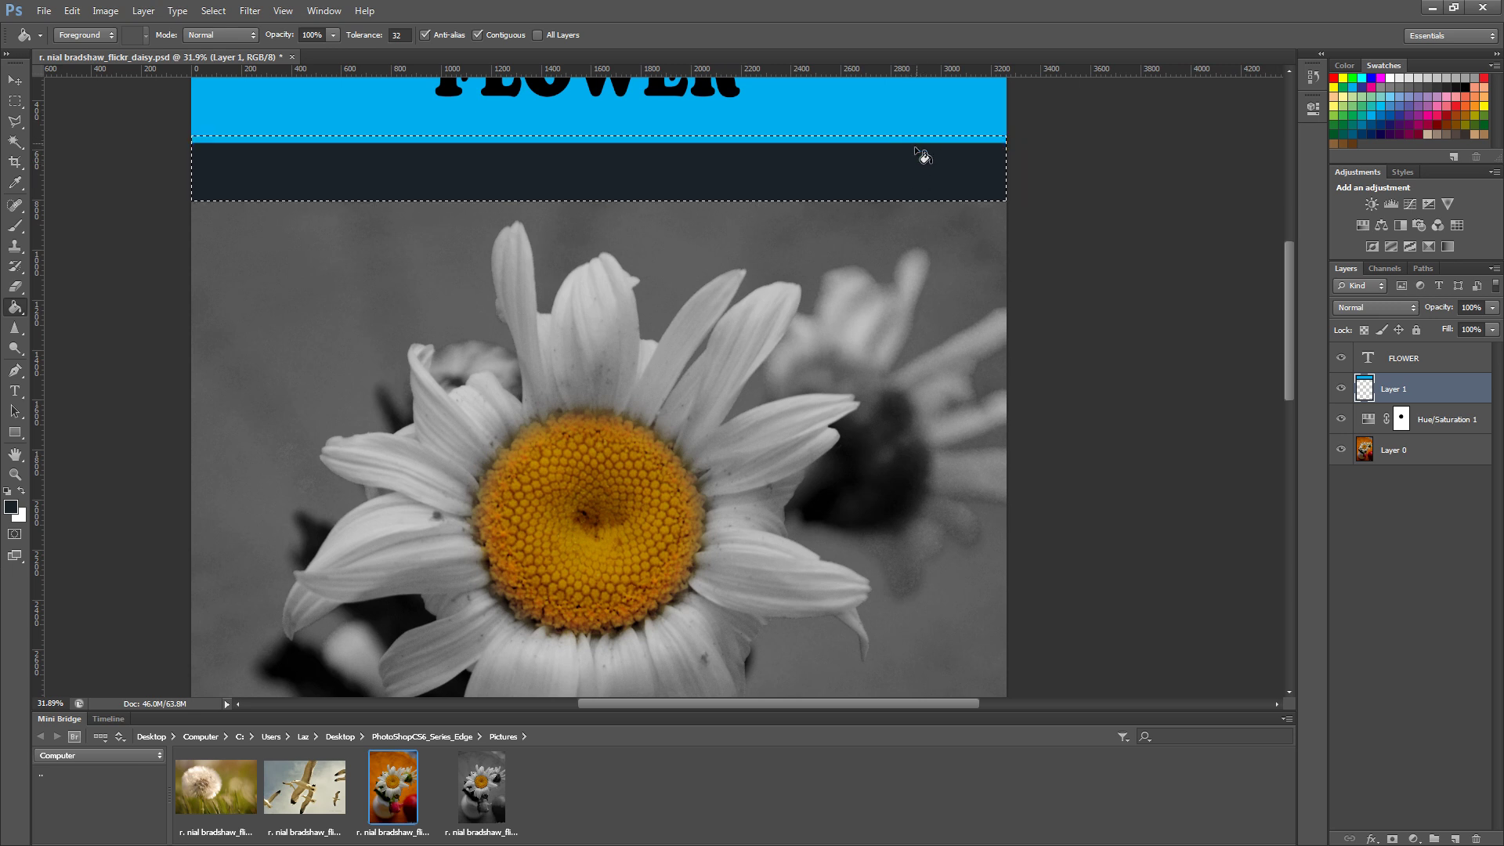
left_click(918, 142)
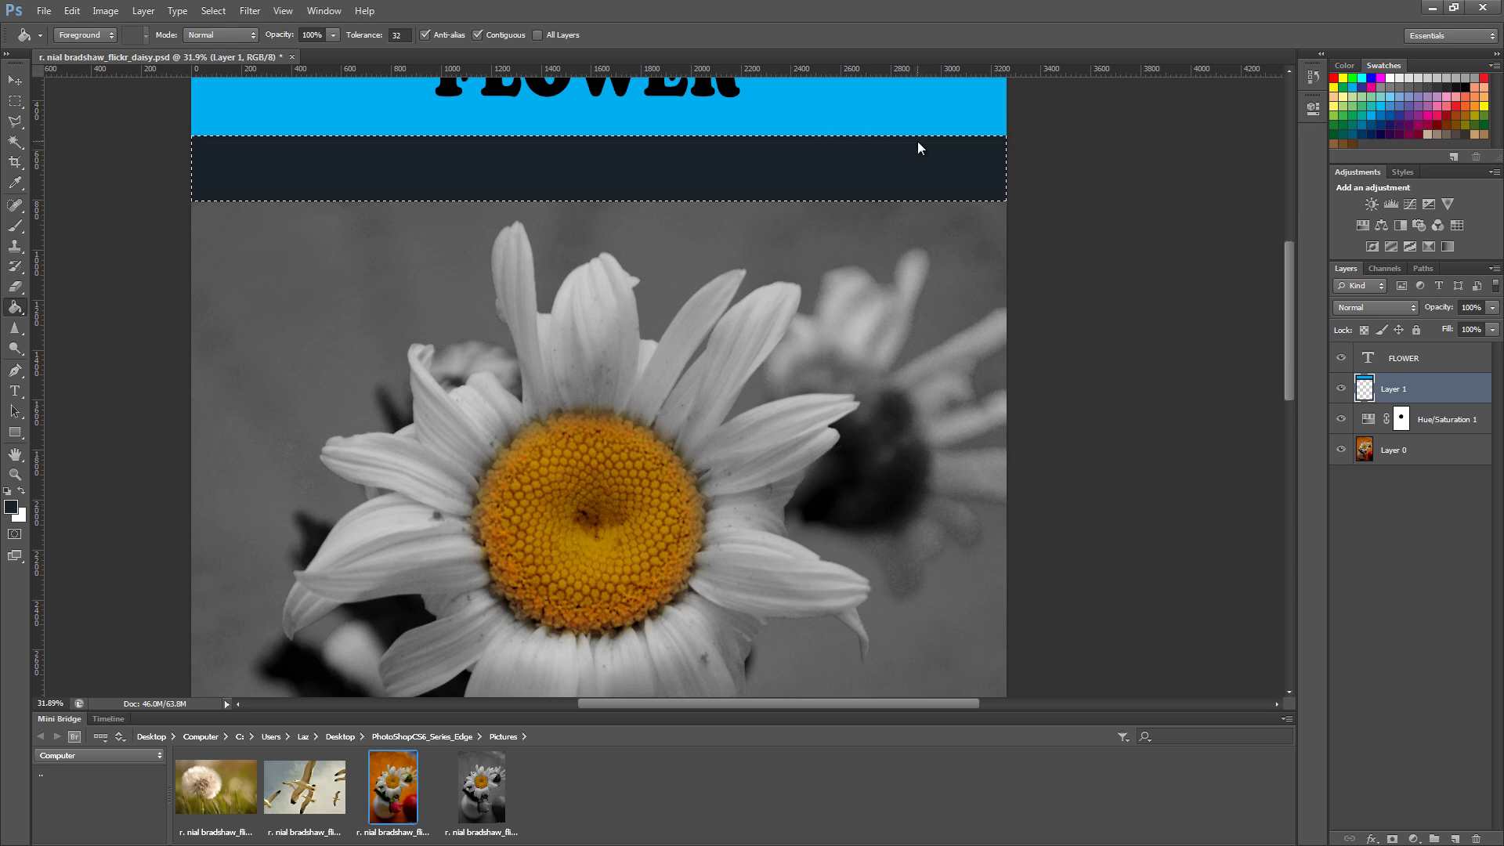
key("ctrl+alt+z")
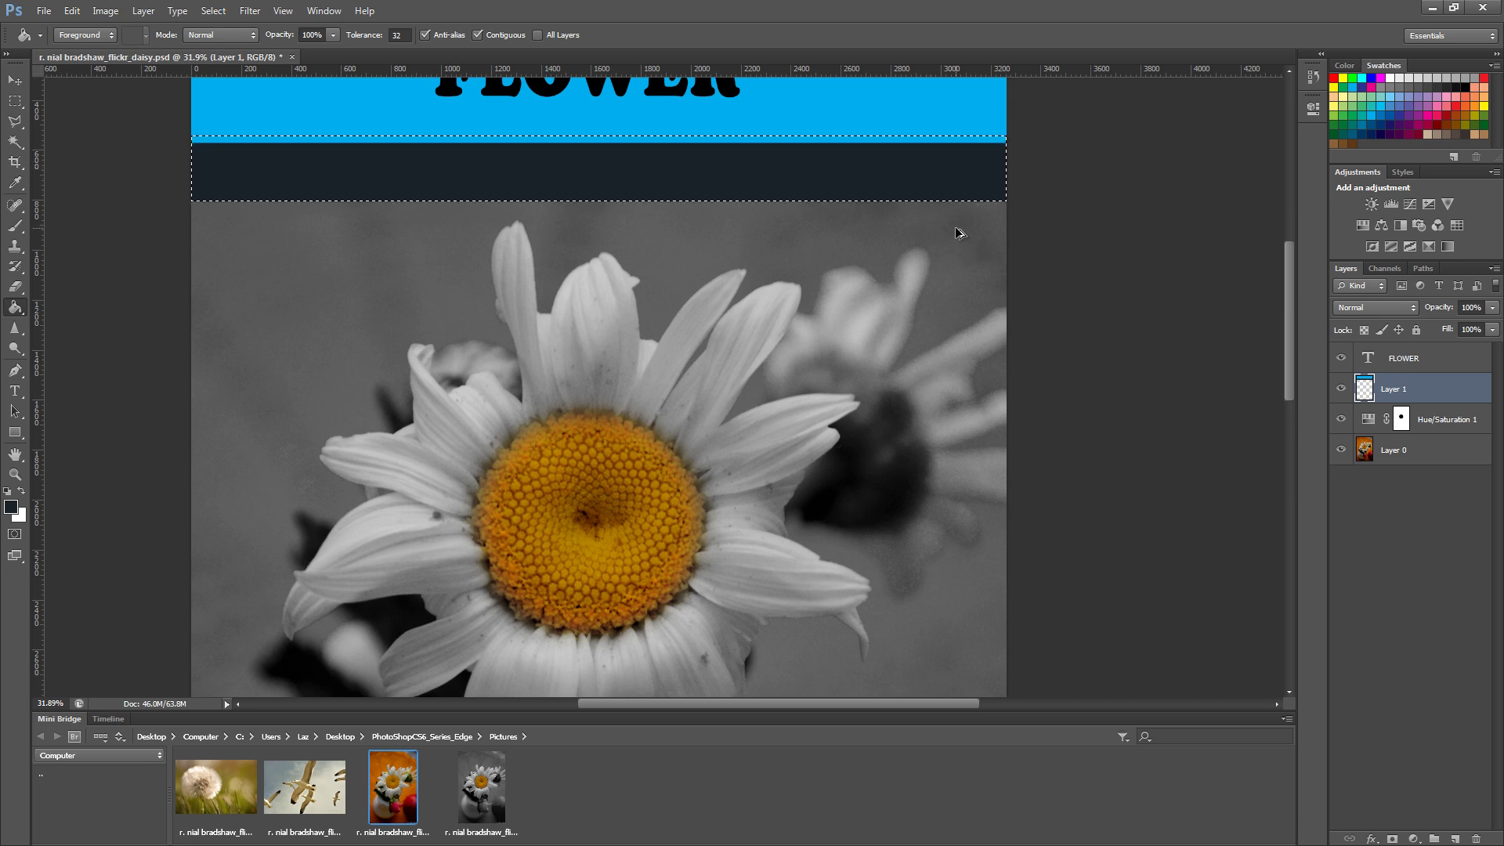
key("ctrl+alt+z")
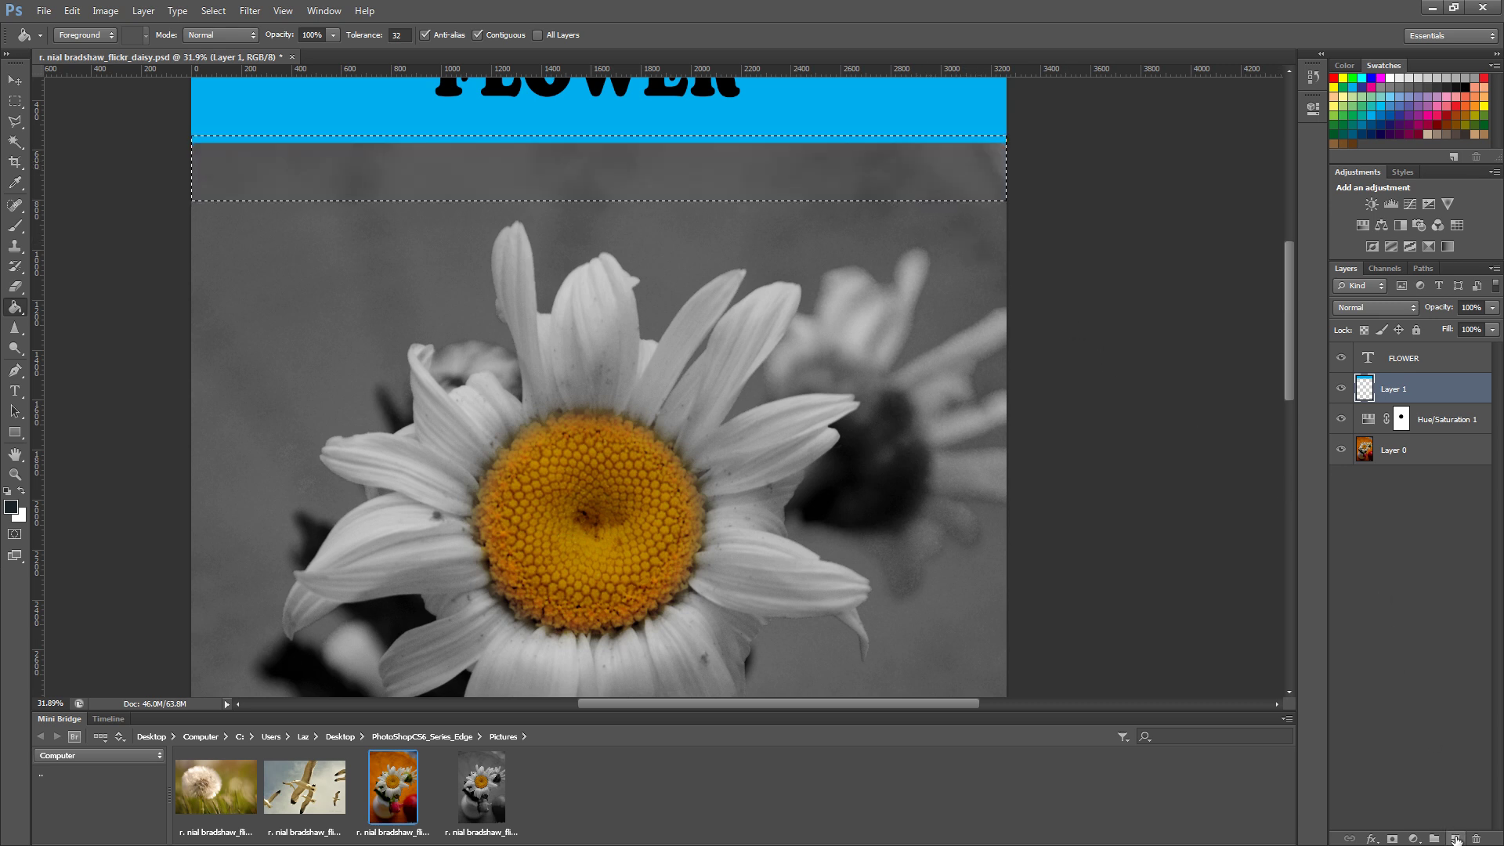
left_click(1454, 838)
left_click(736, 199)
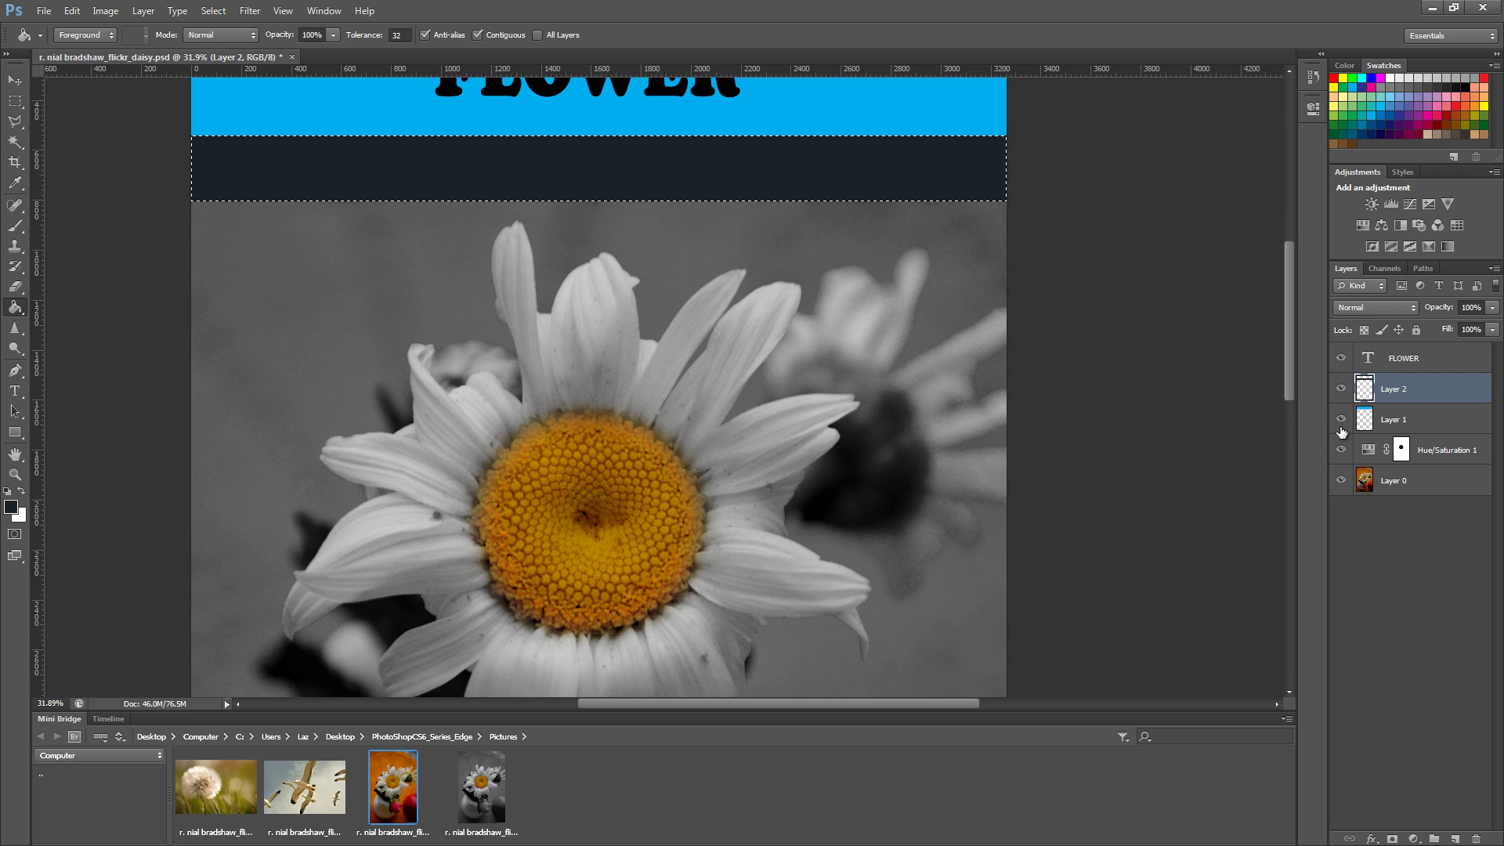
- Deselect and type the author credit text inside the dark band
key("ctrl+d")
scroll(782, 262, "down", 3)
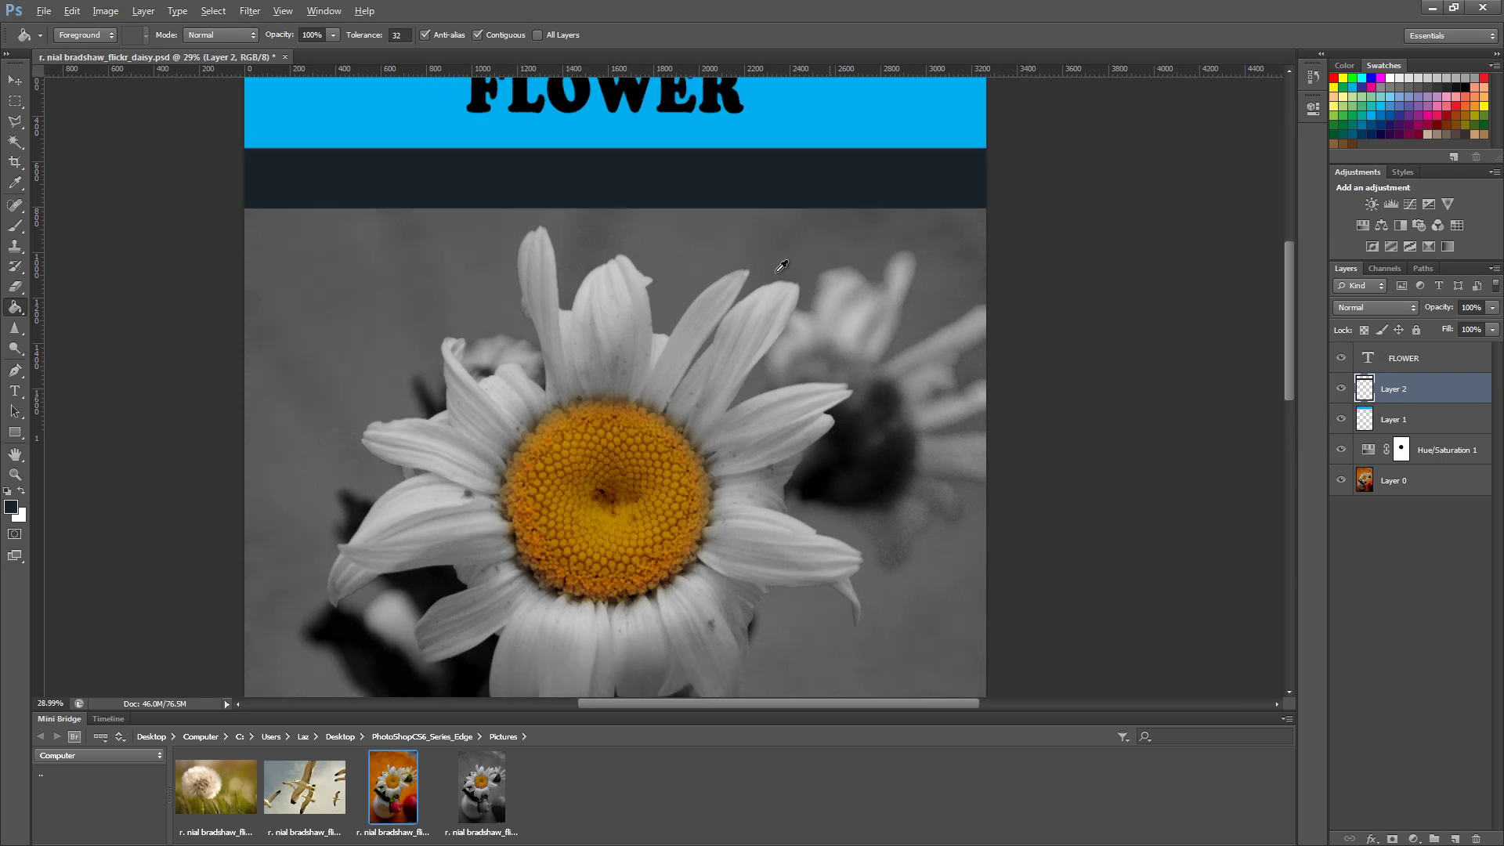
scroll(638, 249, "up", 1)
key("t")
key("alt+t")
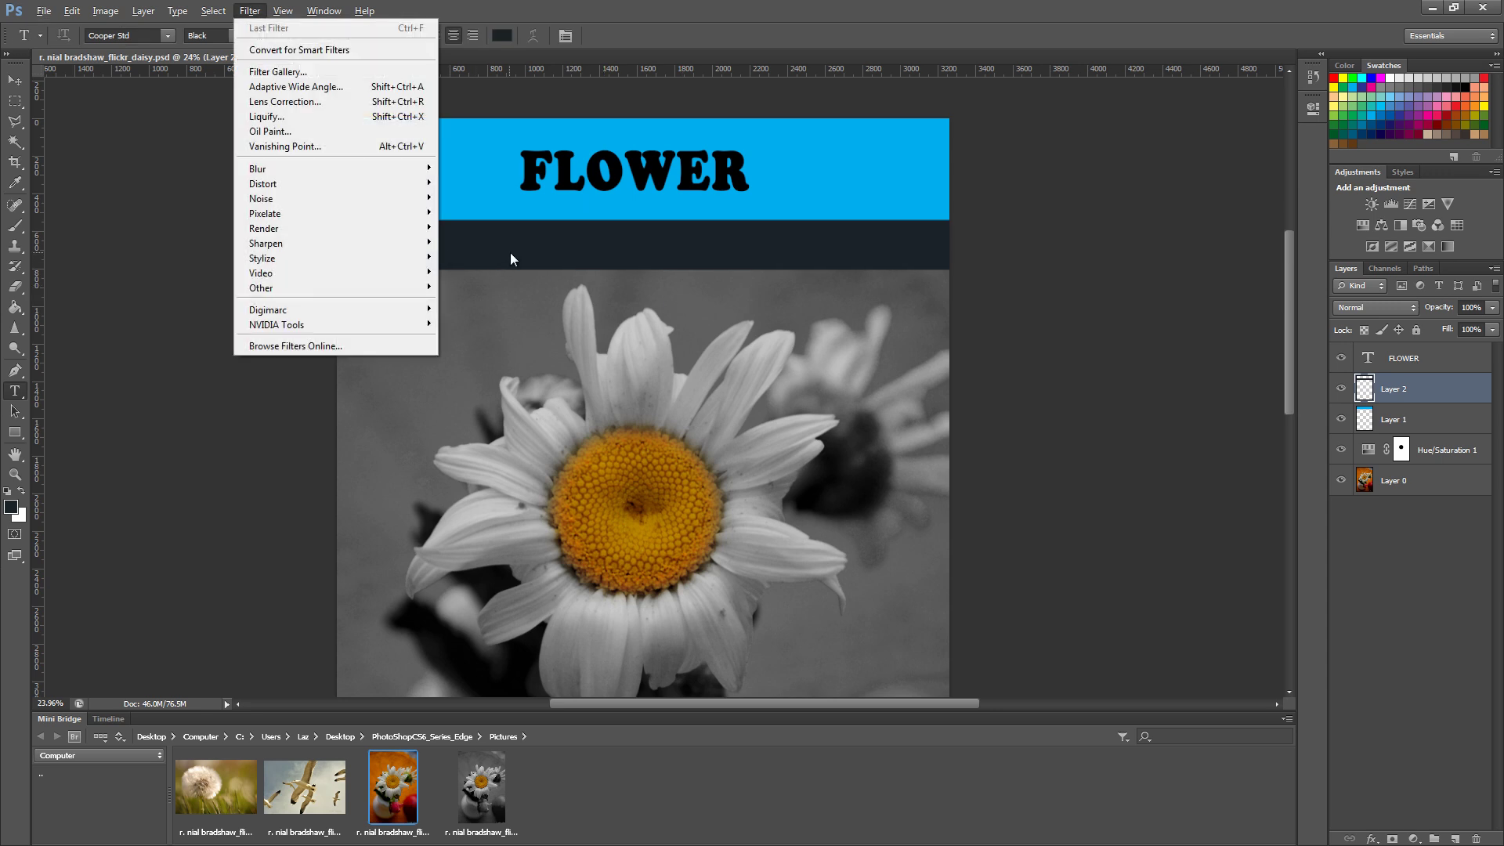
left_click(510, 252)
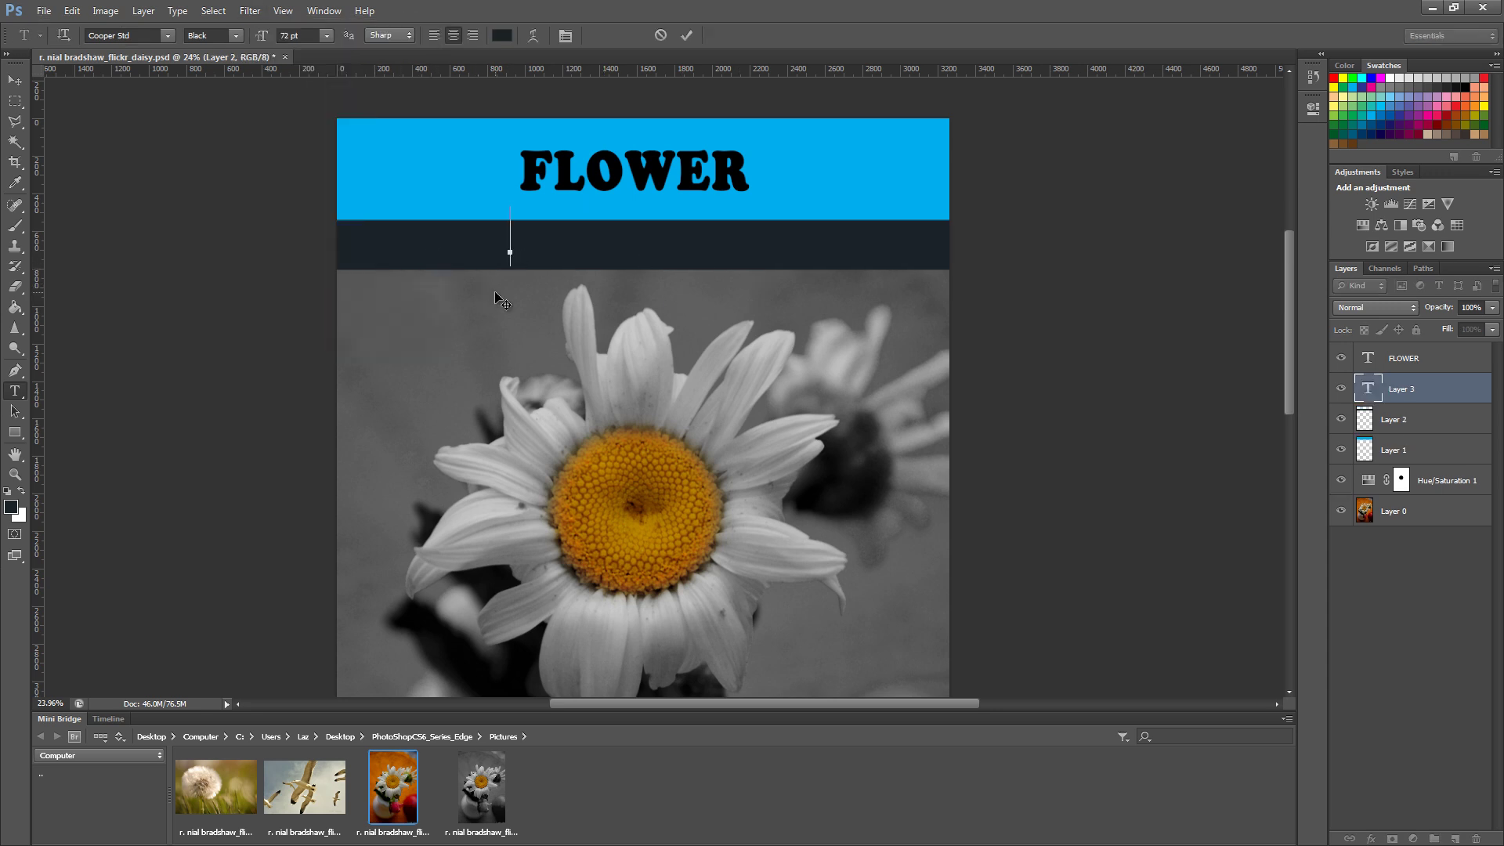
type("beautiful")
- Make the credit text white (ffffff) and commit it
key("ctrl+a")
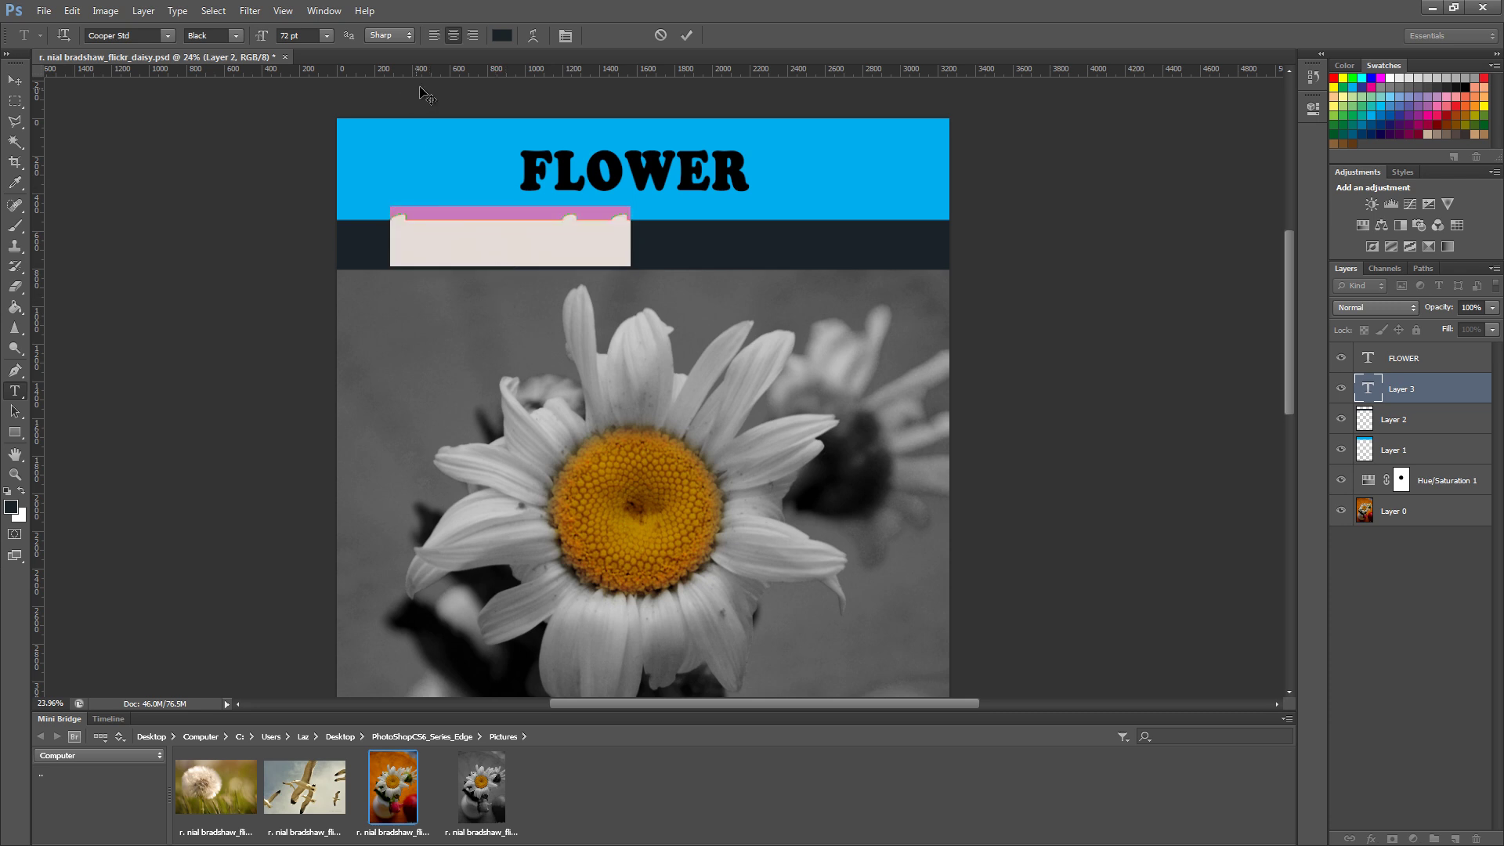
left_click(502, 36)
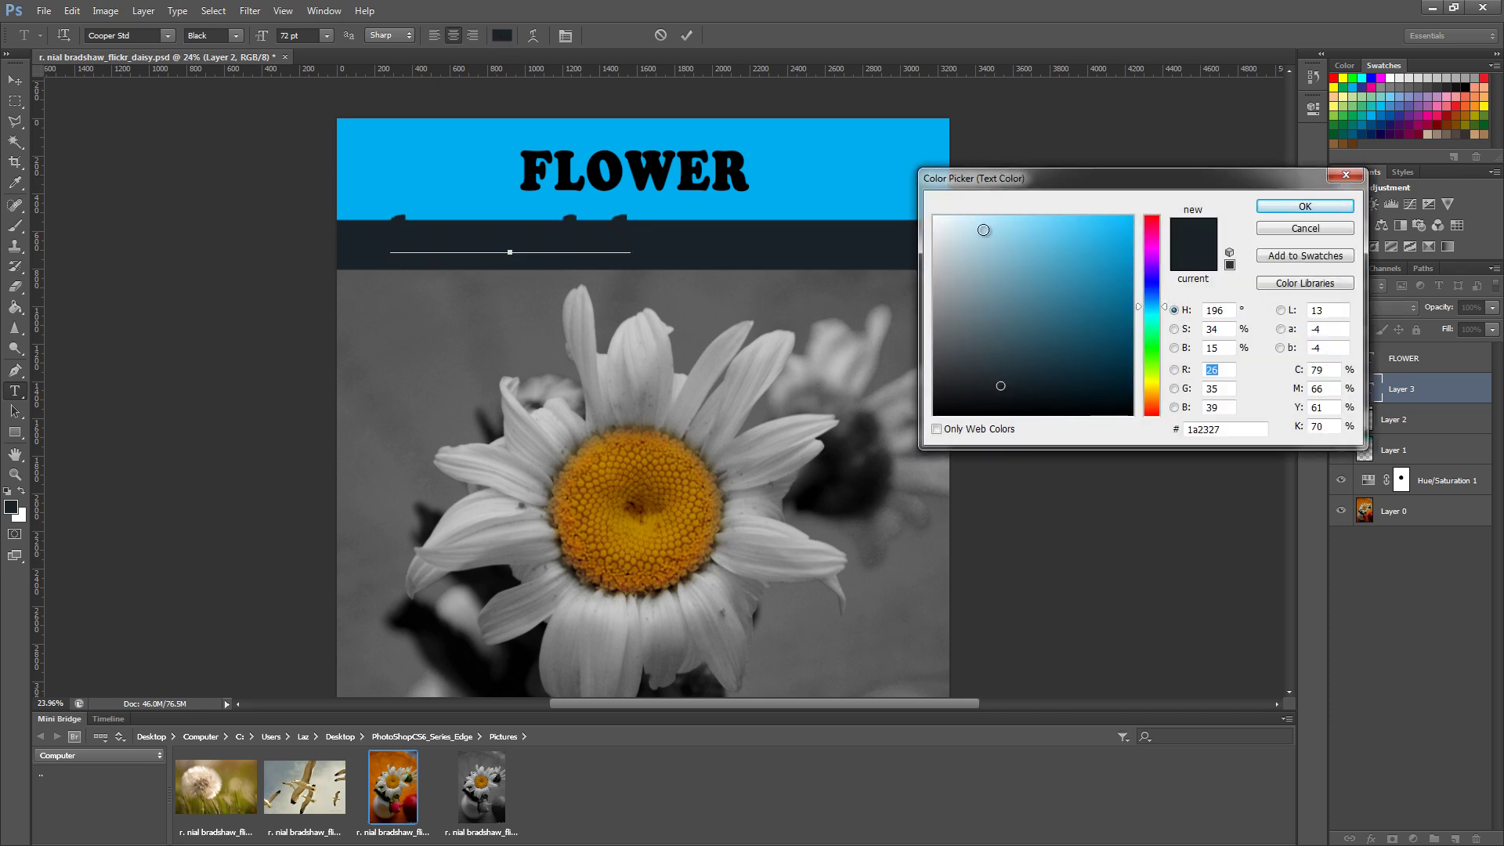
left_click_drag(983, 230, 932, 215)
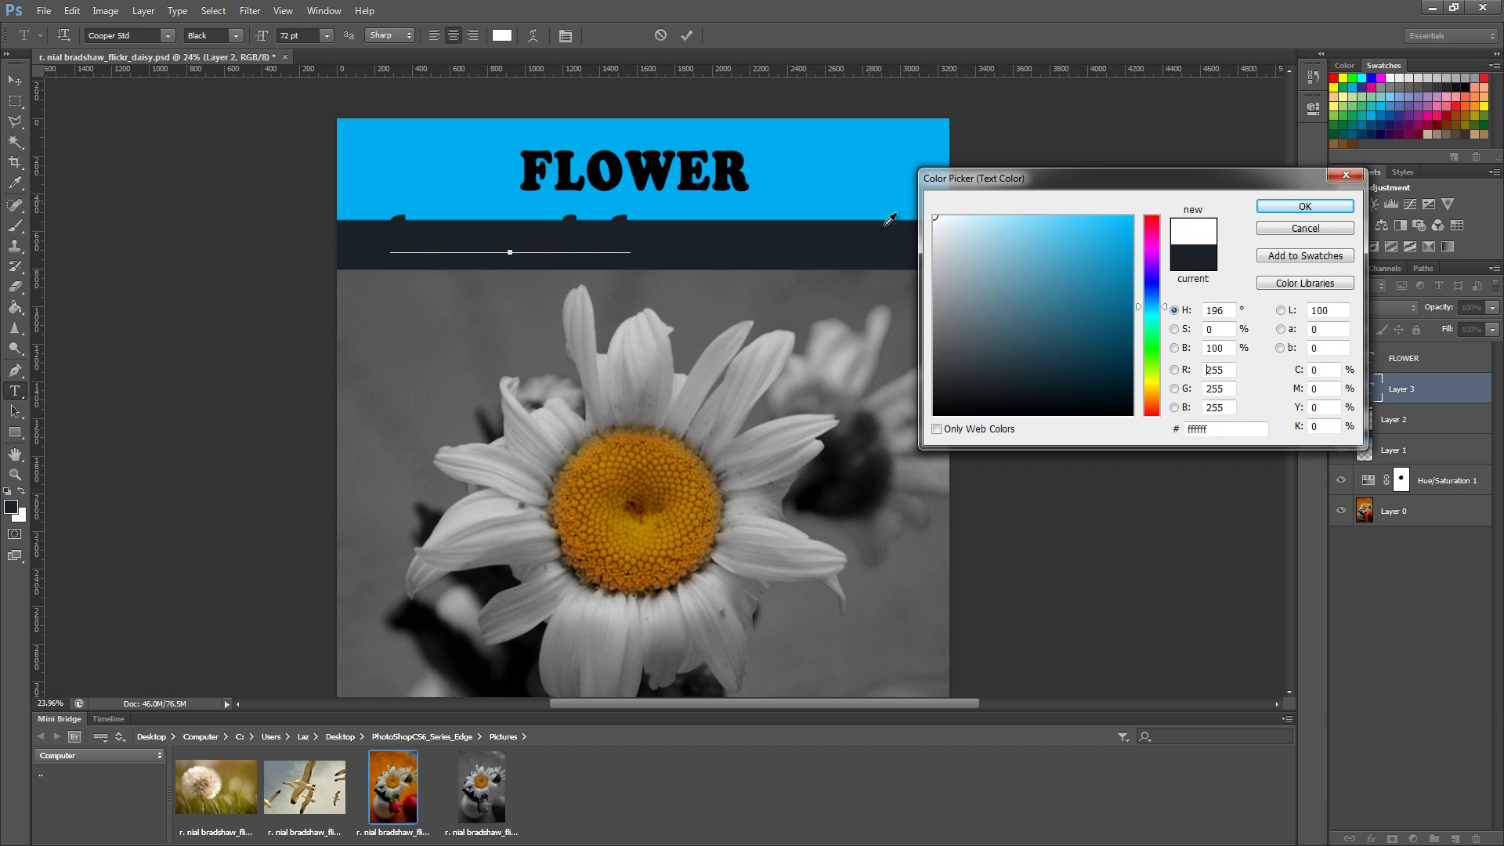
left_click(1297, 206)
left_click(14, 81)
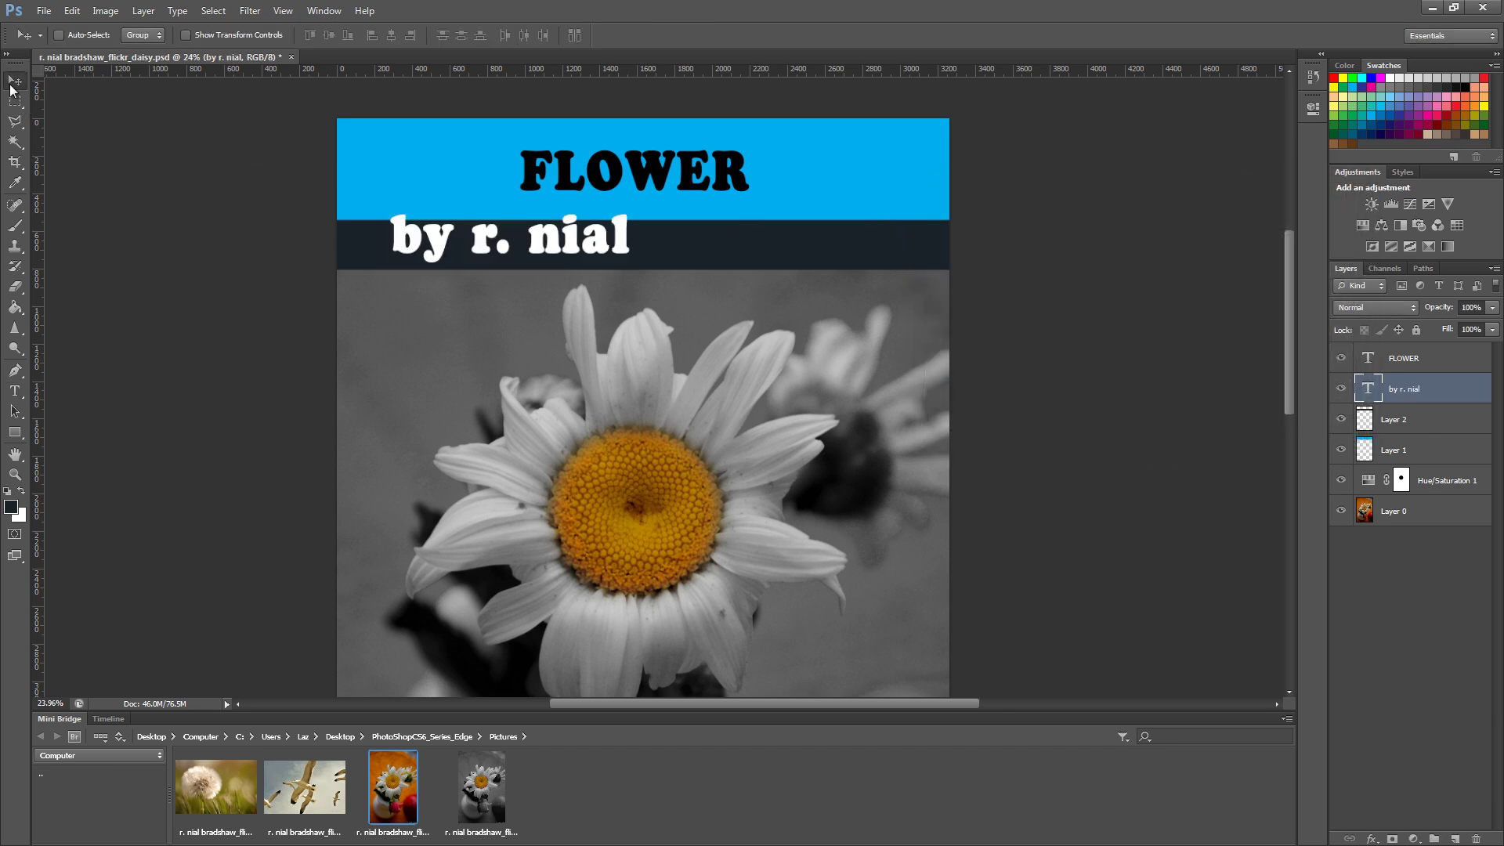
- Shrink the 'by r. nial' credit text, trying 60 and 48 pt before settling on 42 pt
left_click(1414, 367)
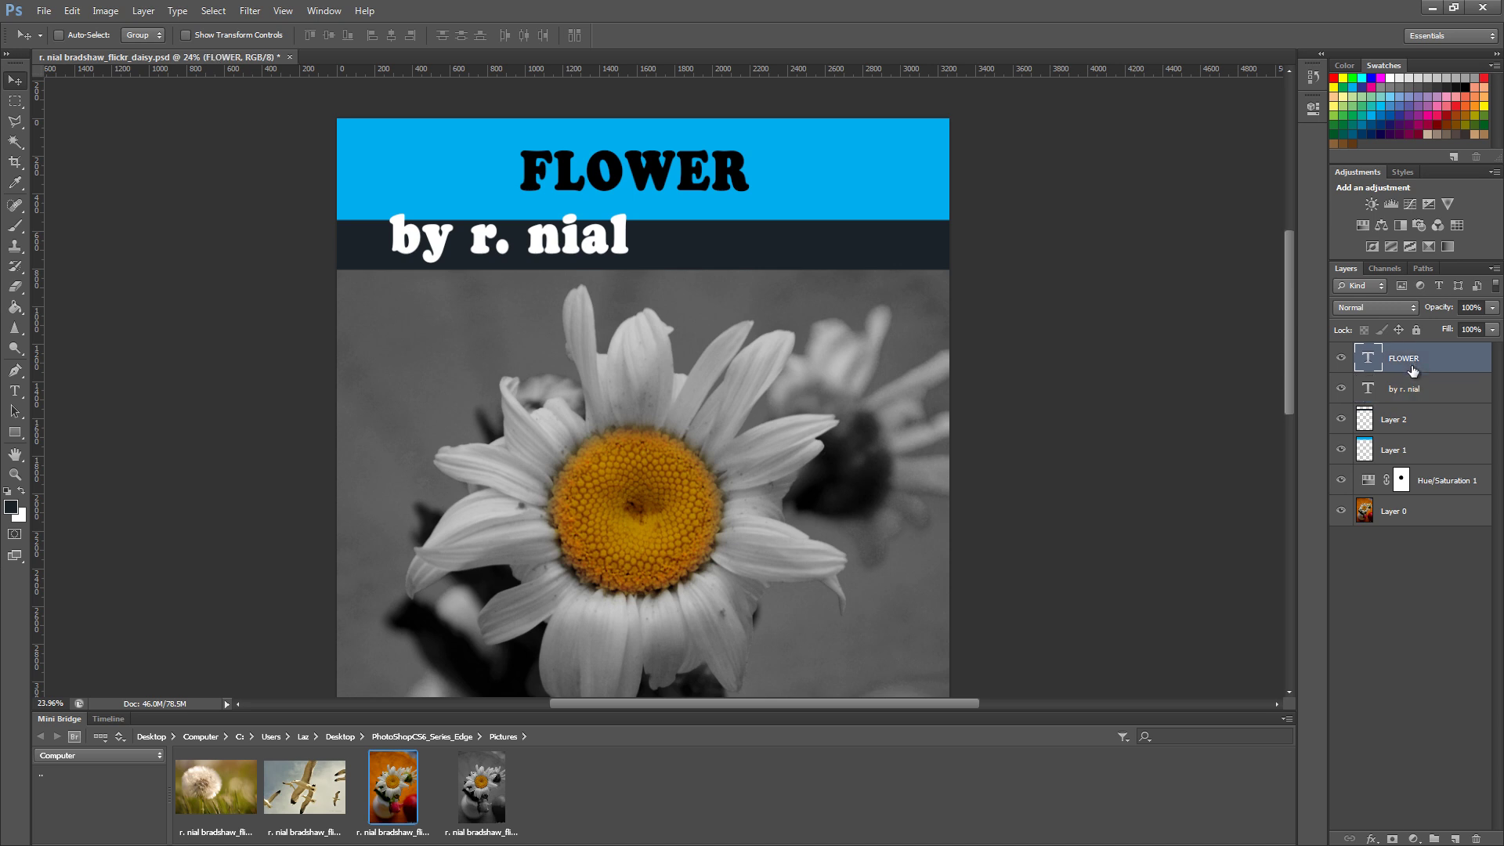
left_click(1400, 387)
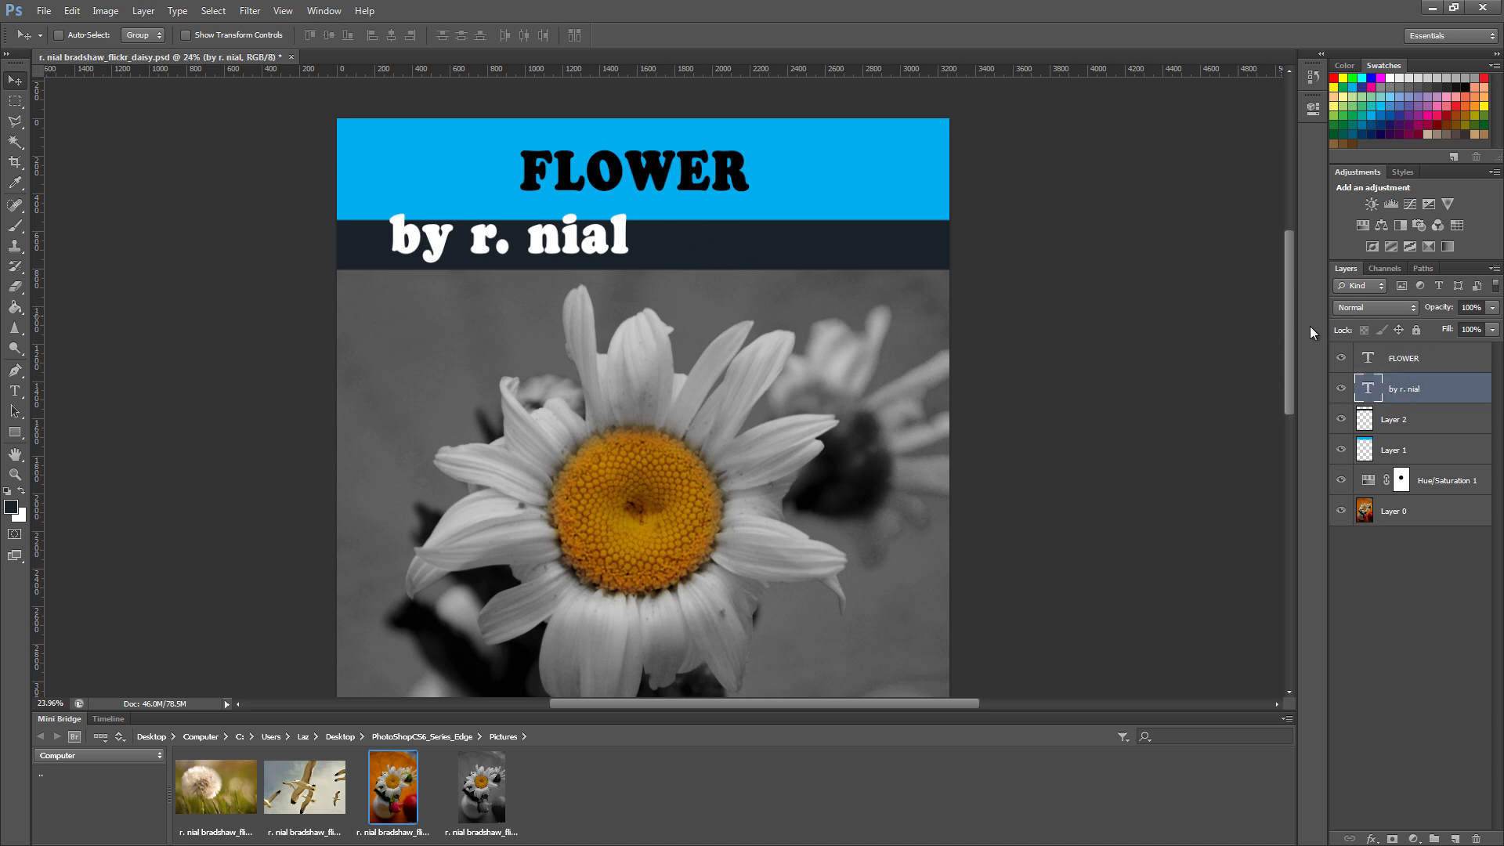
double_click(1368, 389)
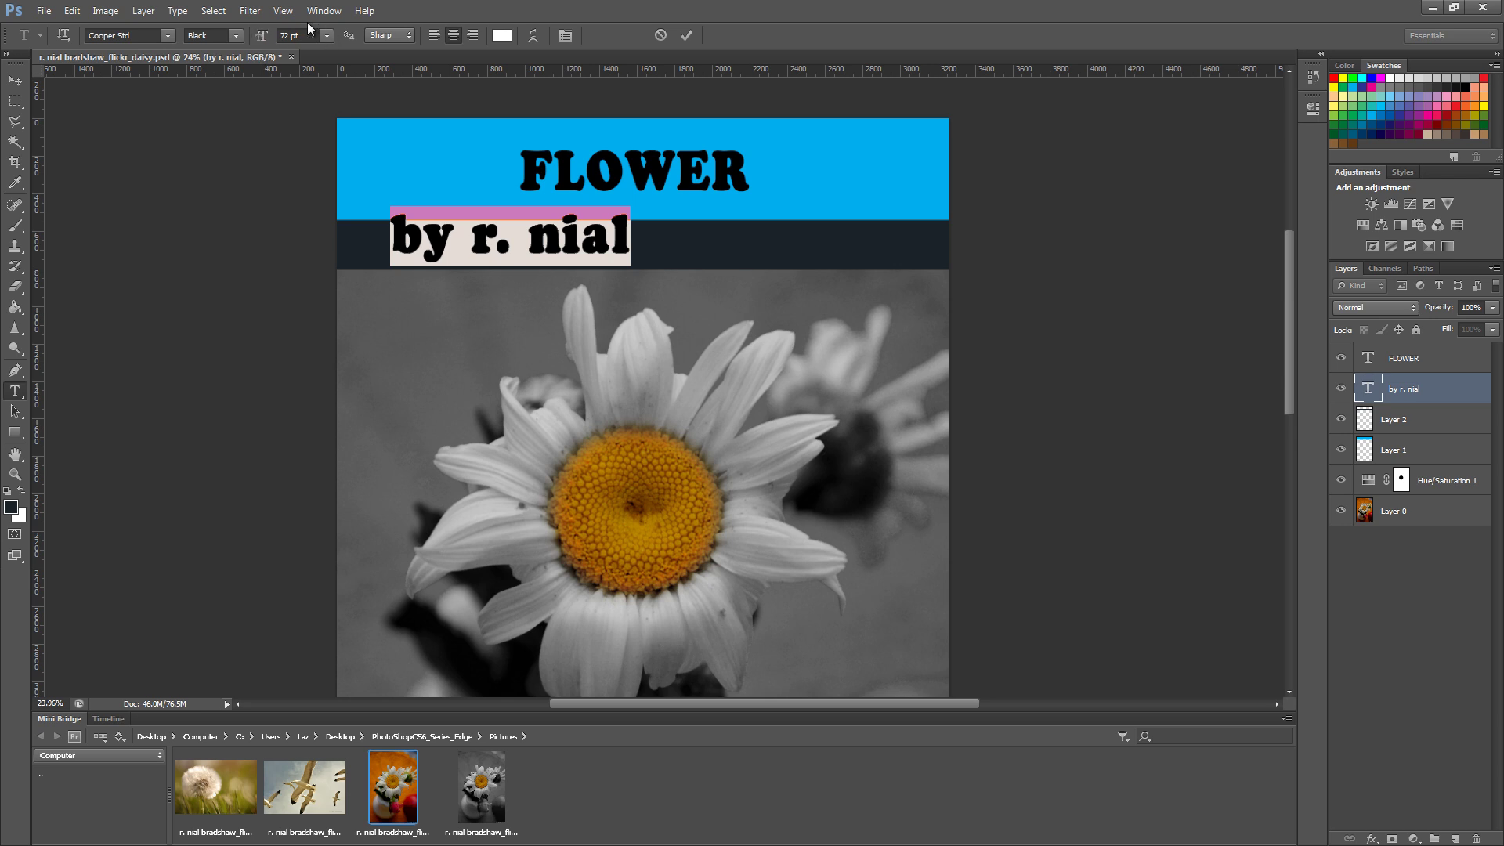
left_click(327, 35)
left_click(317, 284)
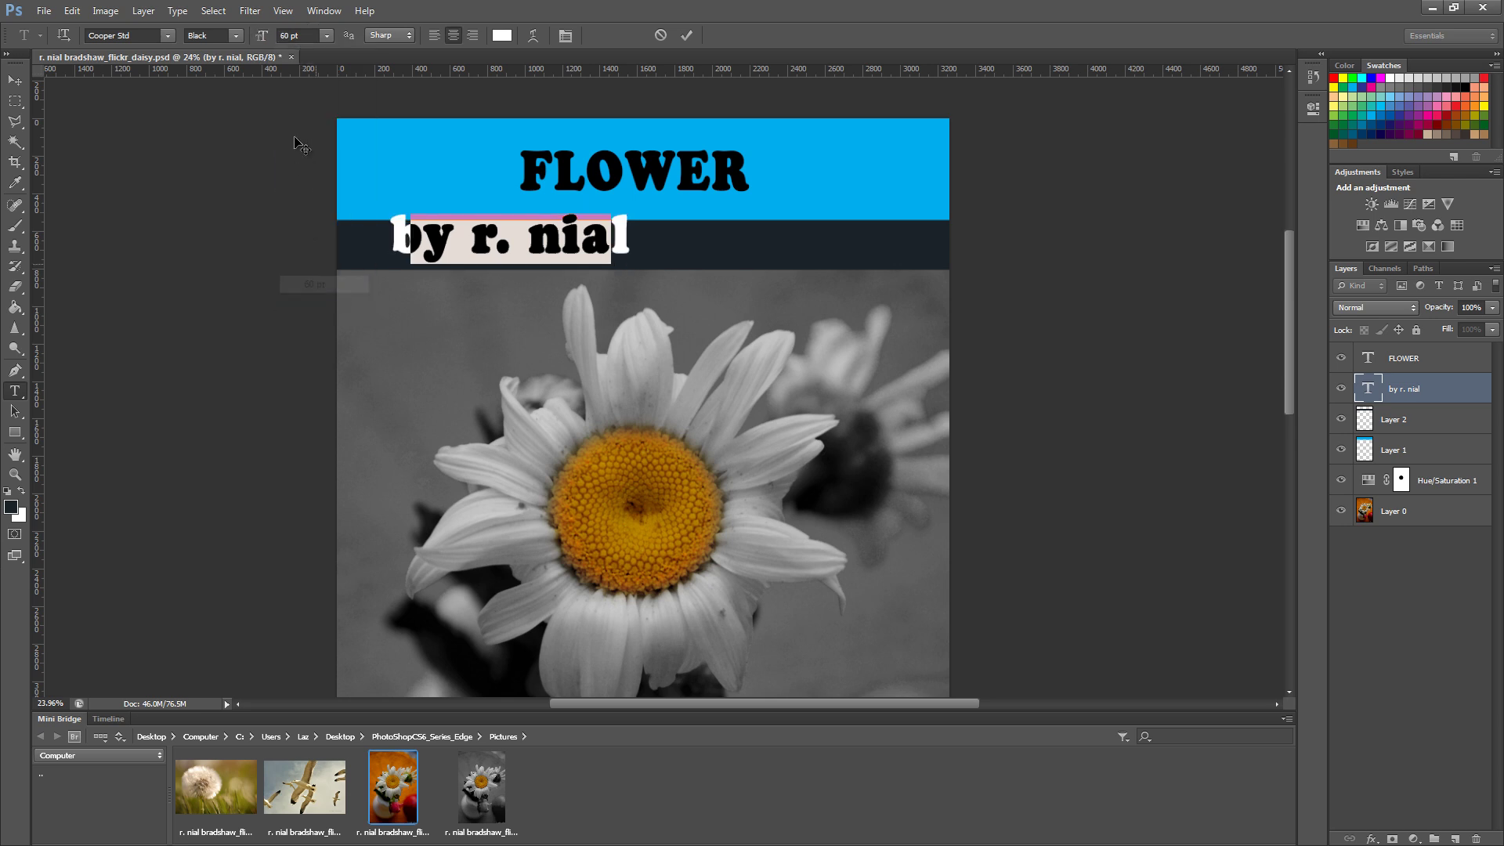
left_click(327, 35)
left_click(314, 267)
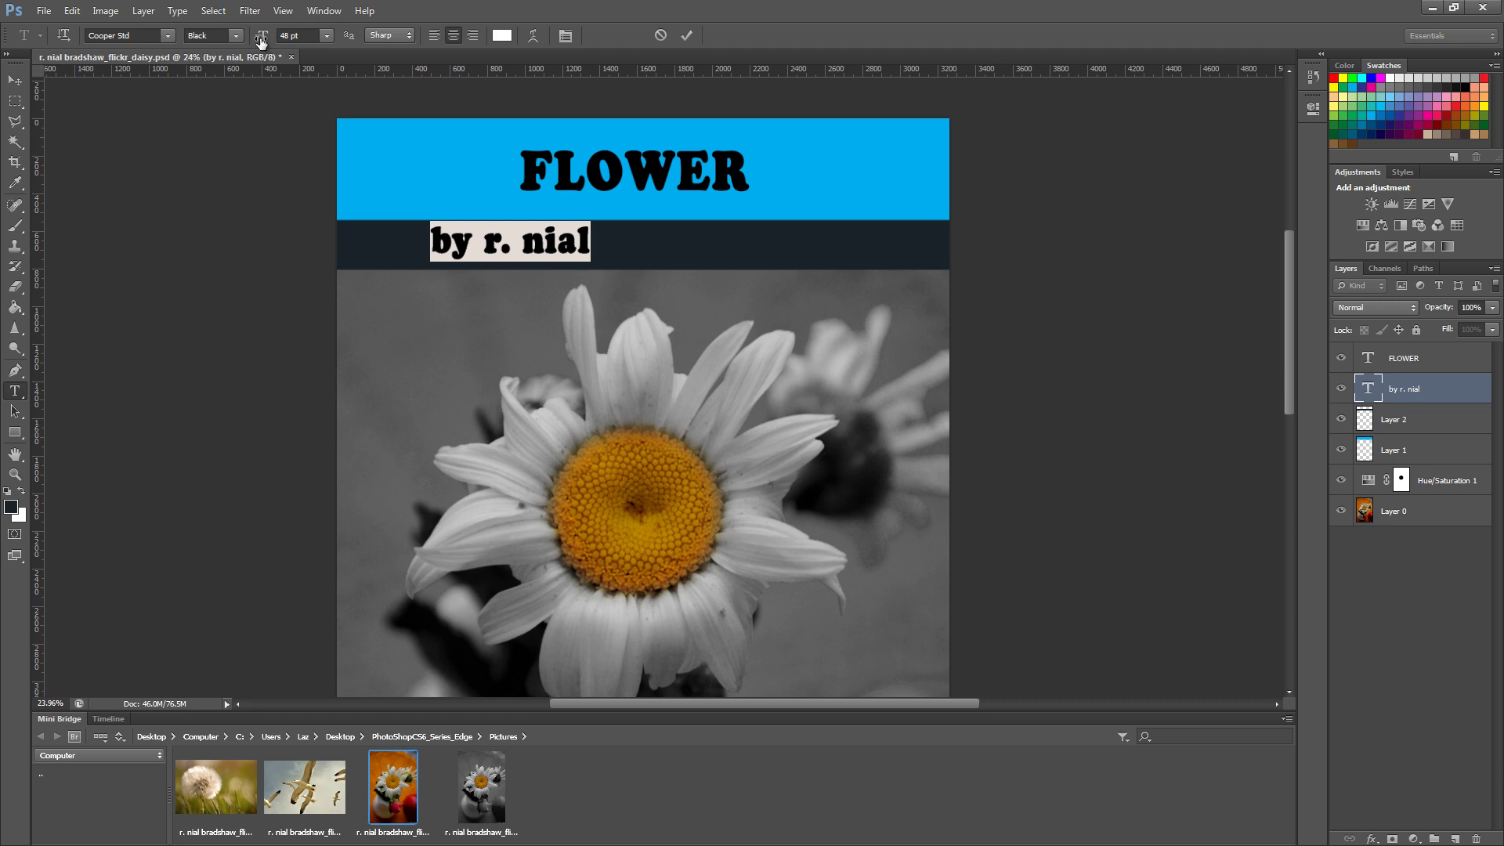
mouse_move(261, 41)
left_mouse_down()
mouse_move(238, 40)
mouse_move(257, 39)
left_mouse_up()
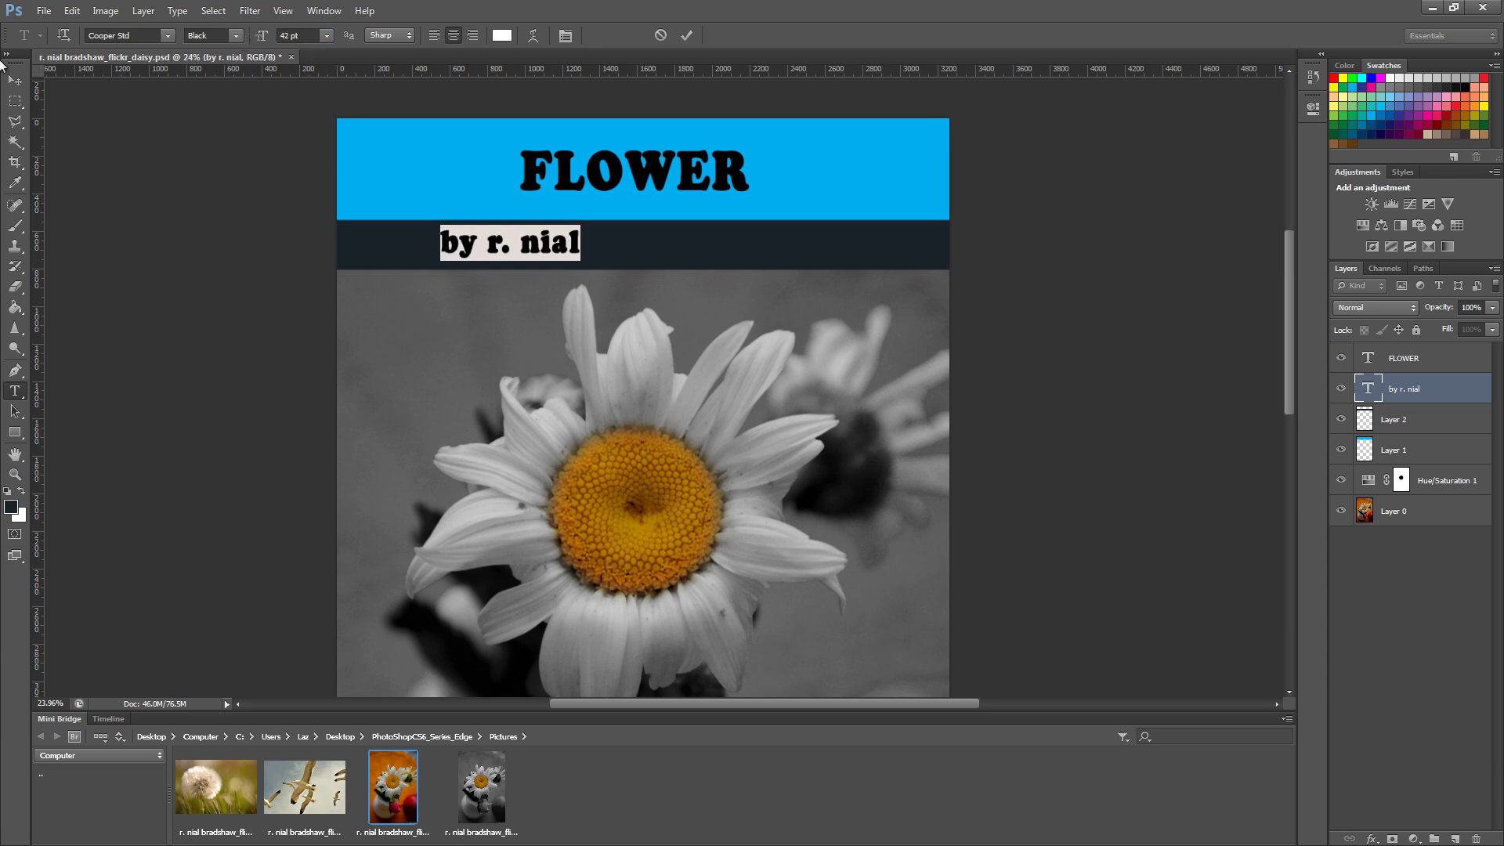
- Commit the credit edit and move it right to the centre of the dark band
left_click(16, 79)
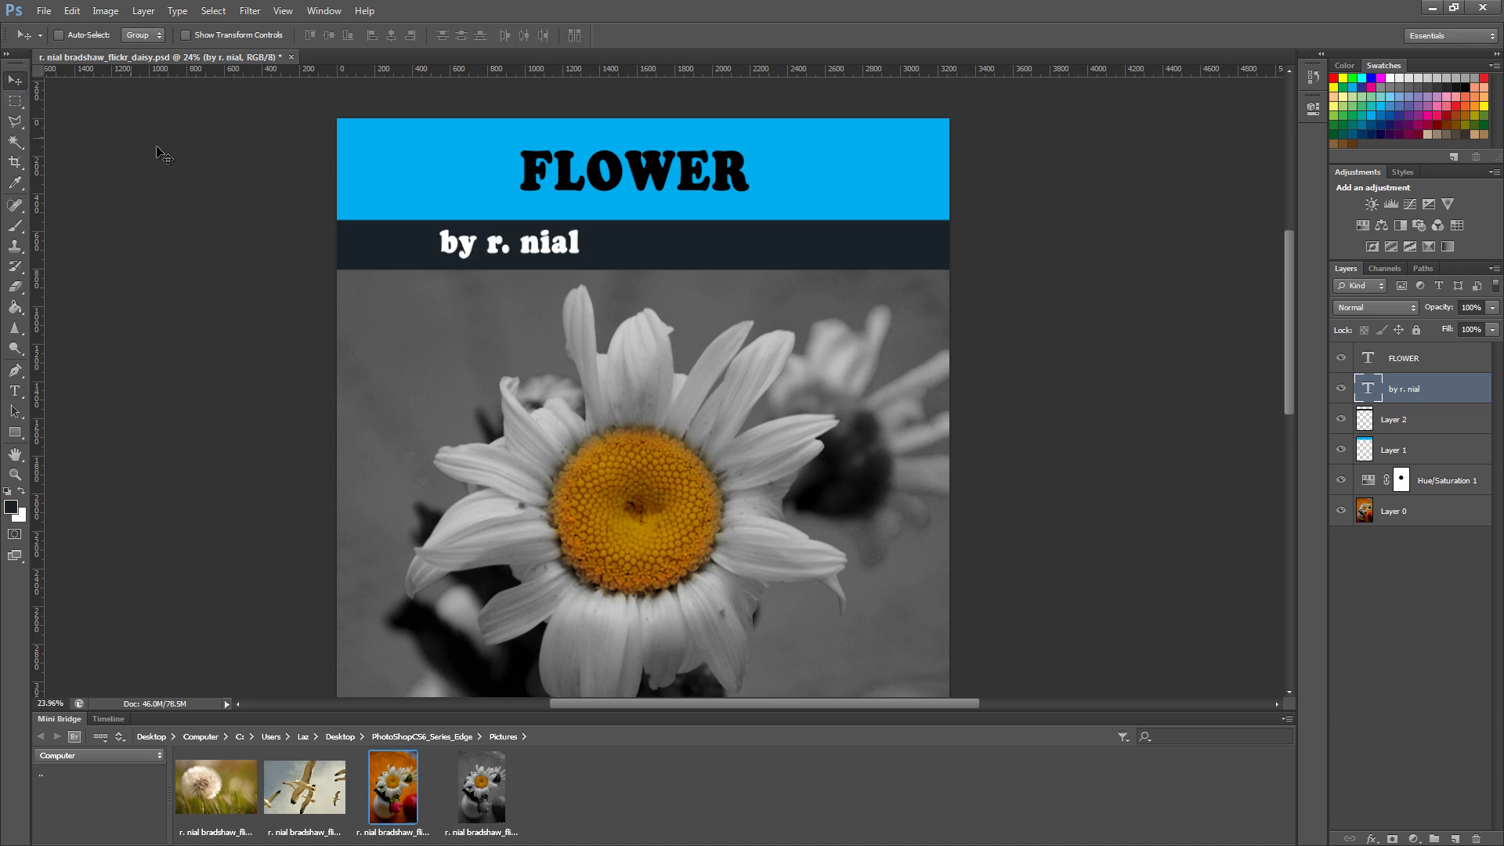
mouse_move(448, 239)
left_mouse_down()
mouse_move(587, 249)
mouse_move(563, 247)
left_mouse_up()
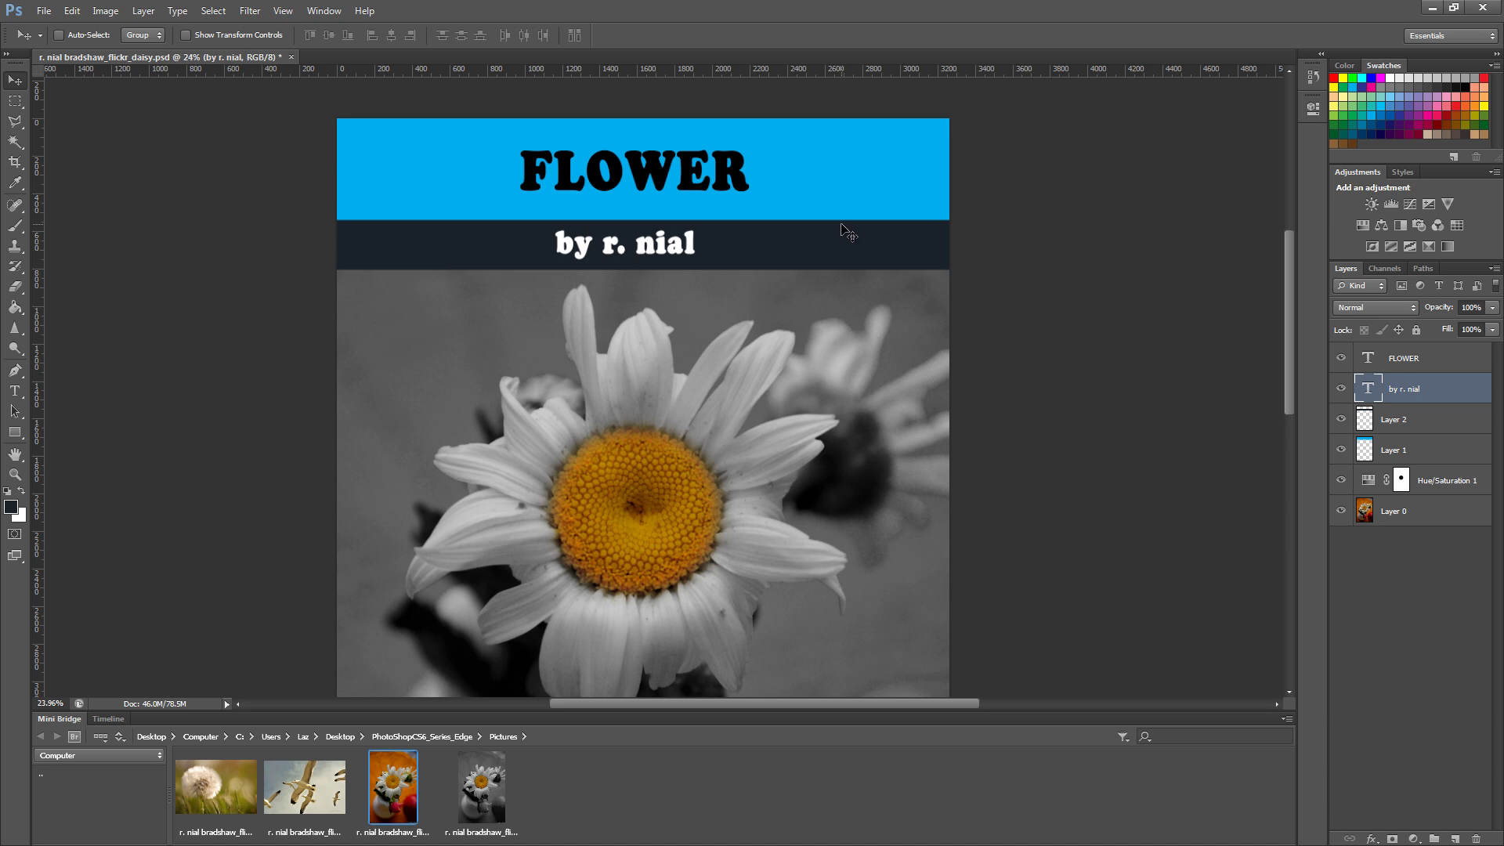
key("g")
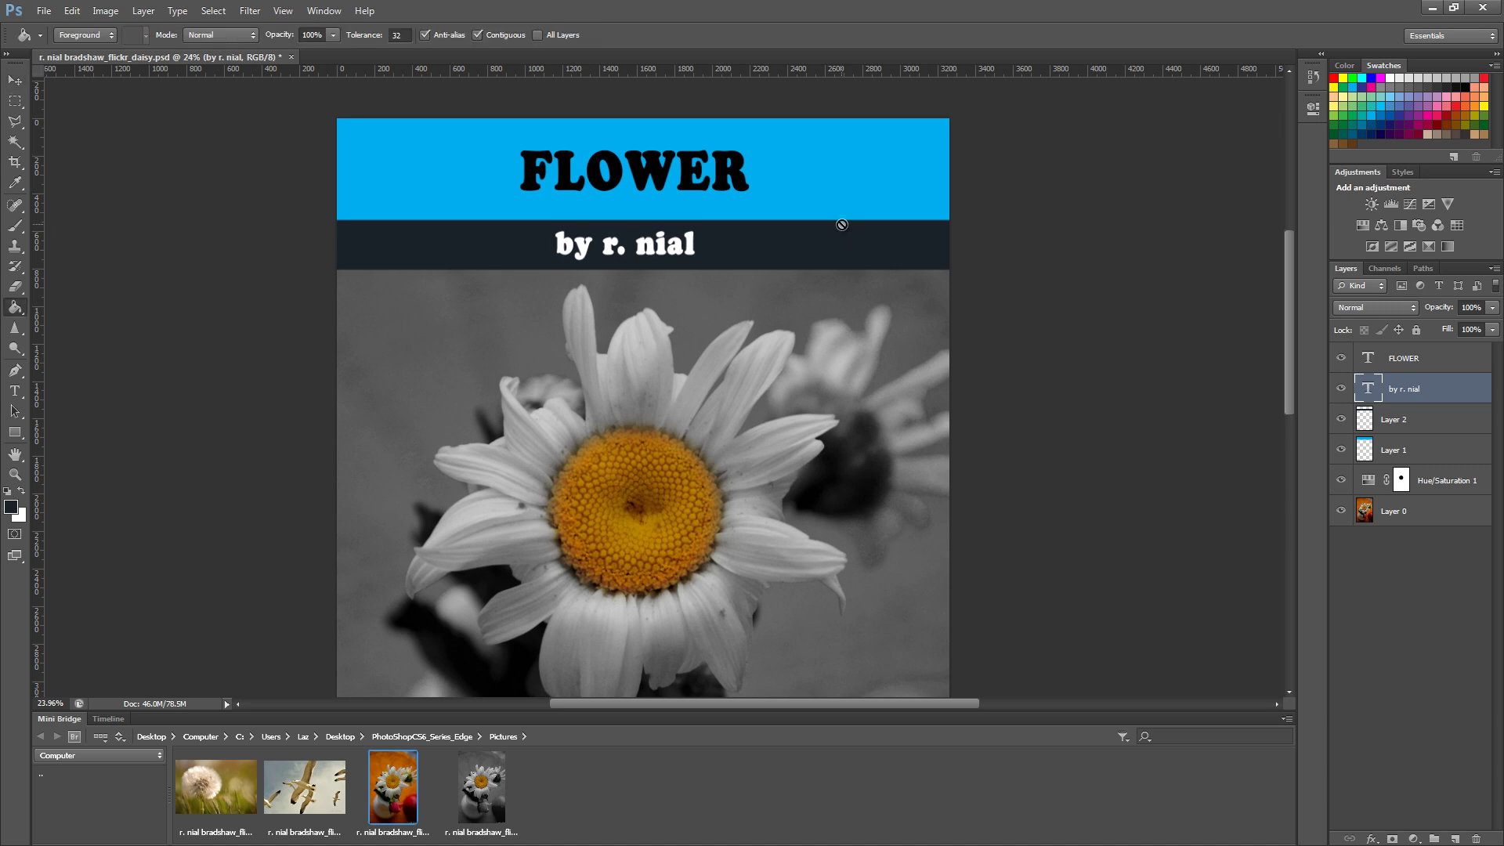
- Try the DeadSpaceTitleFont and Mardian Demo fonts on the FLOWER title
double_click(1368, 358)
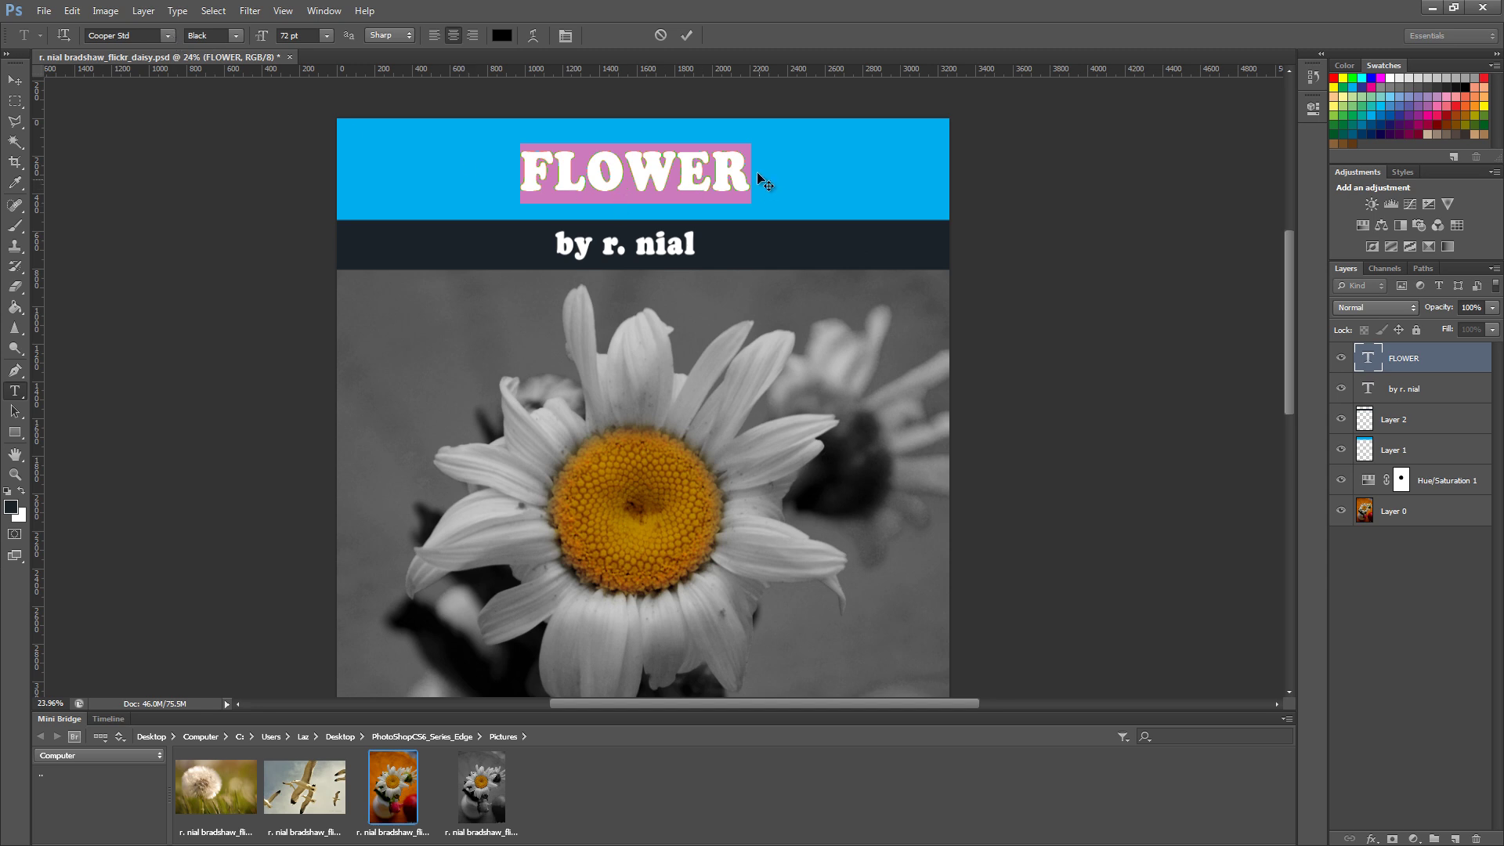
left_click(169, 36)
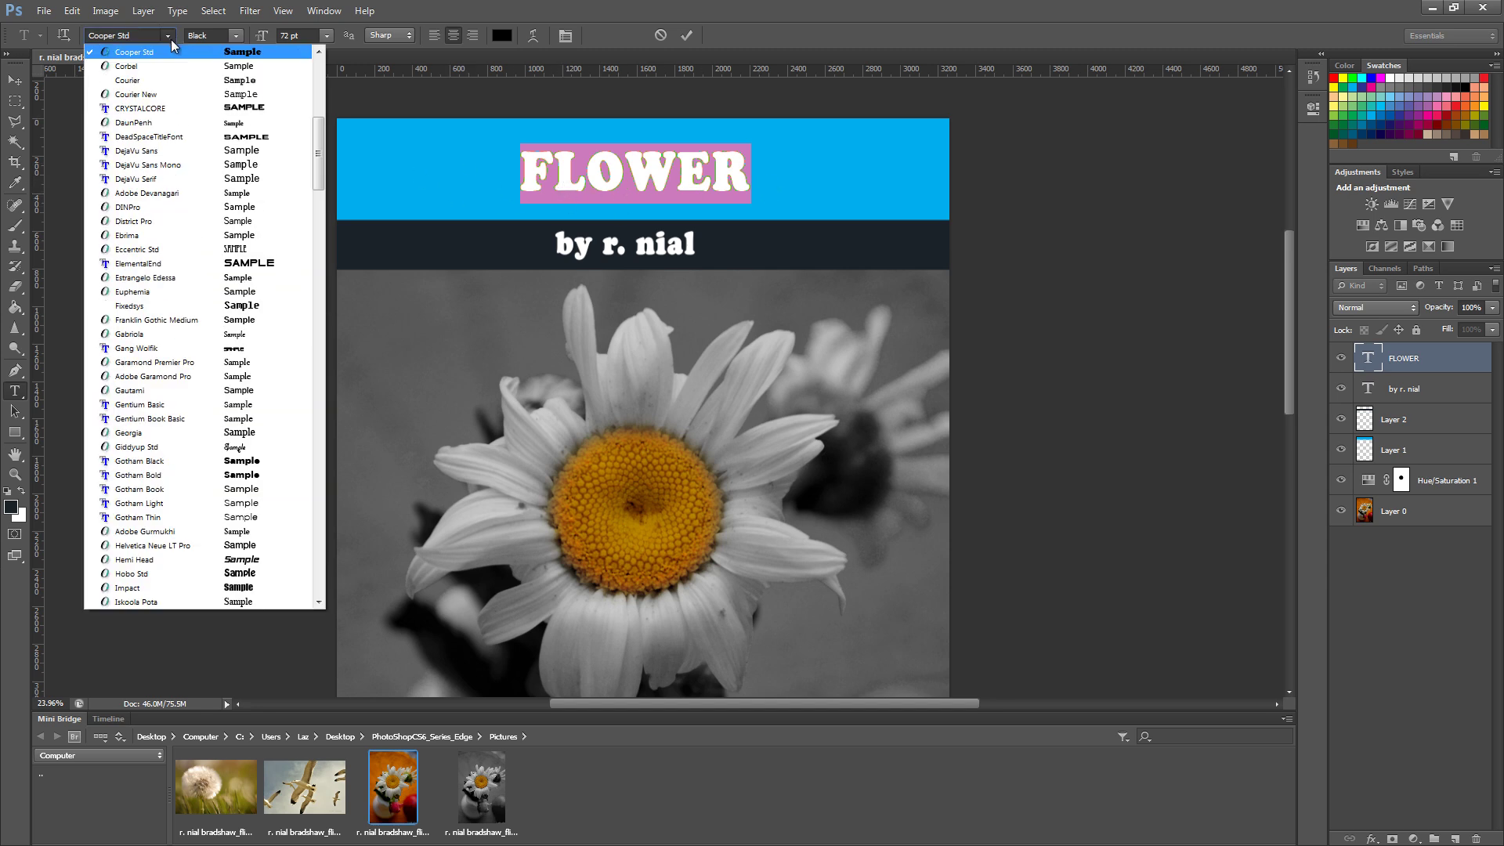
left_click(271, 139)
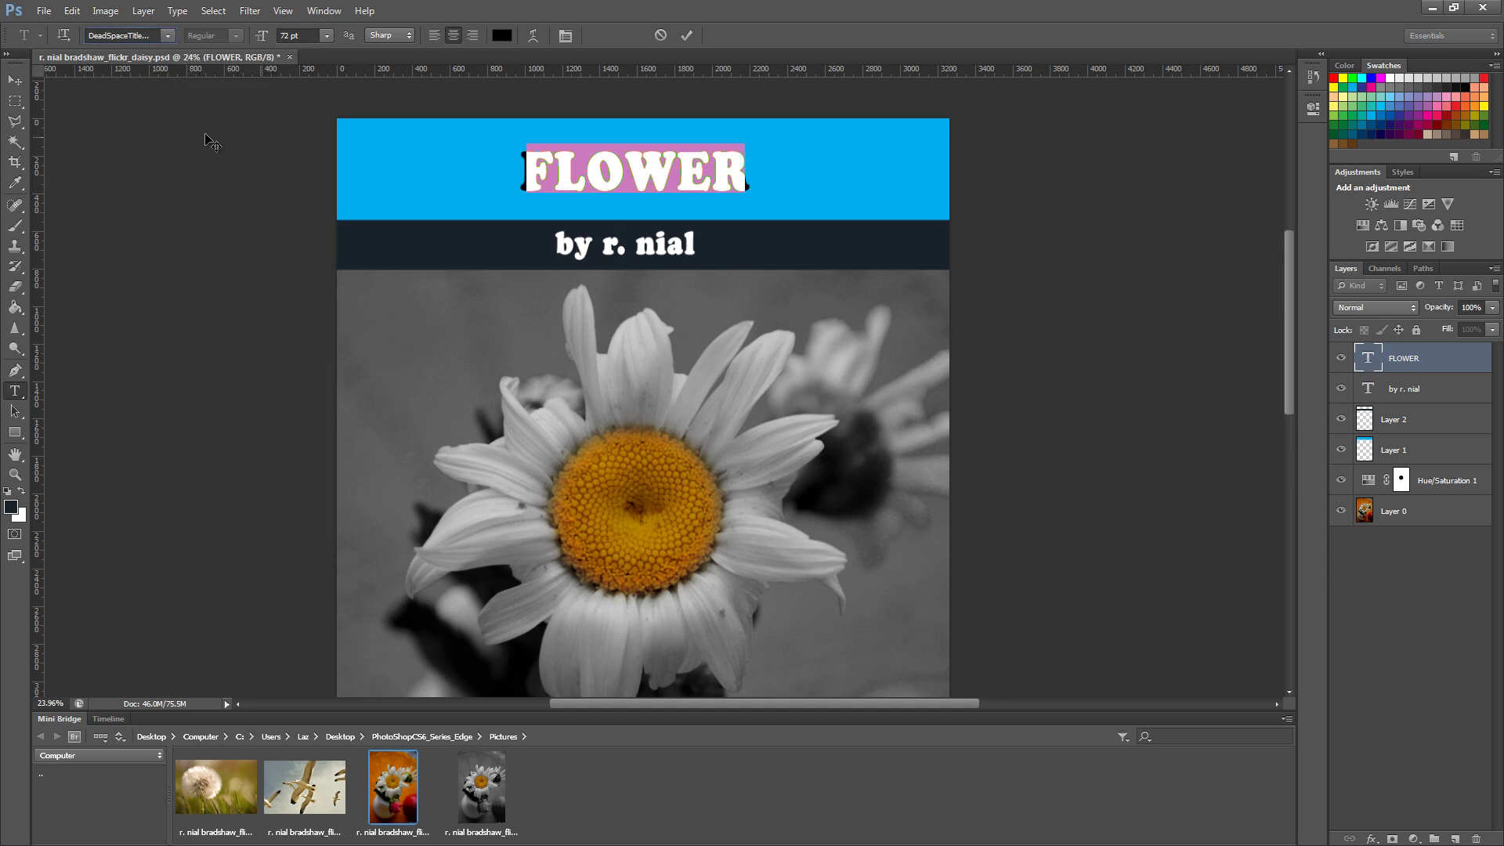
left_click(171, 36)
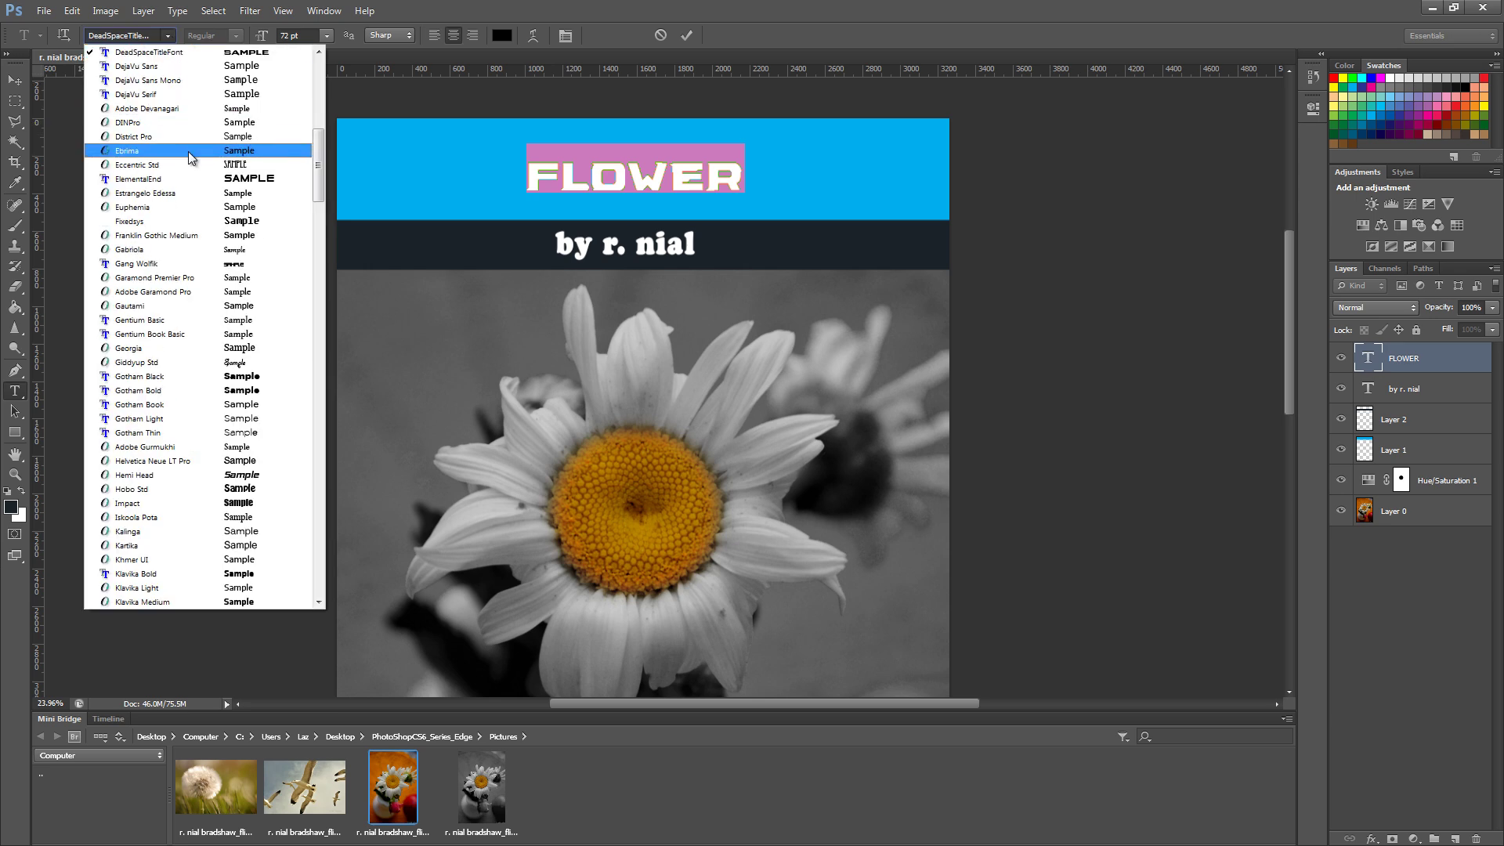
scroll(188, 152, "up", 7)
left_click_drag(324, 116, 318, 181)
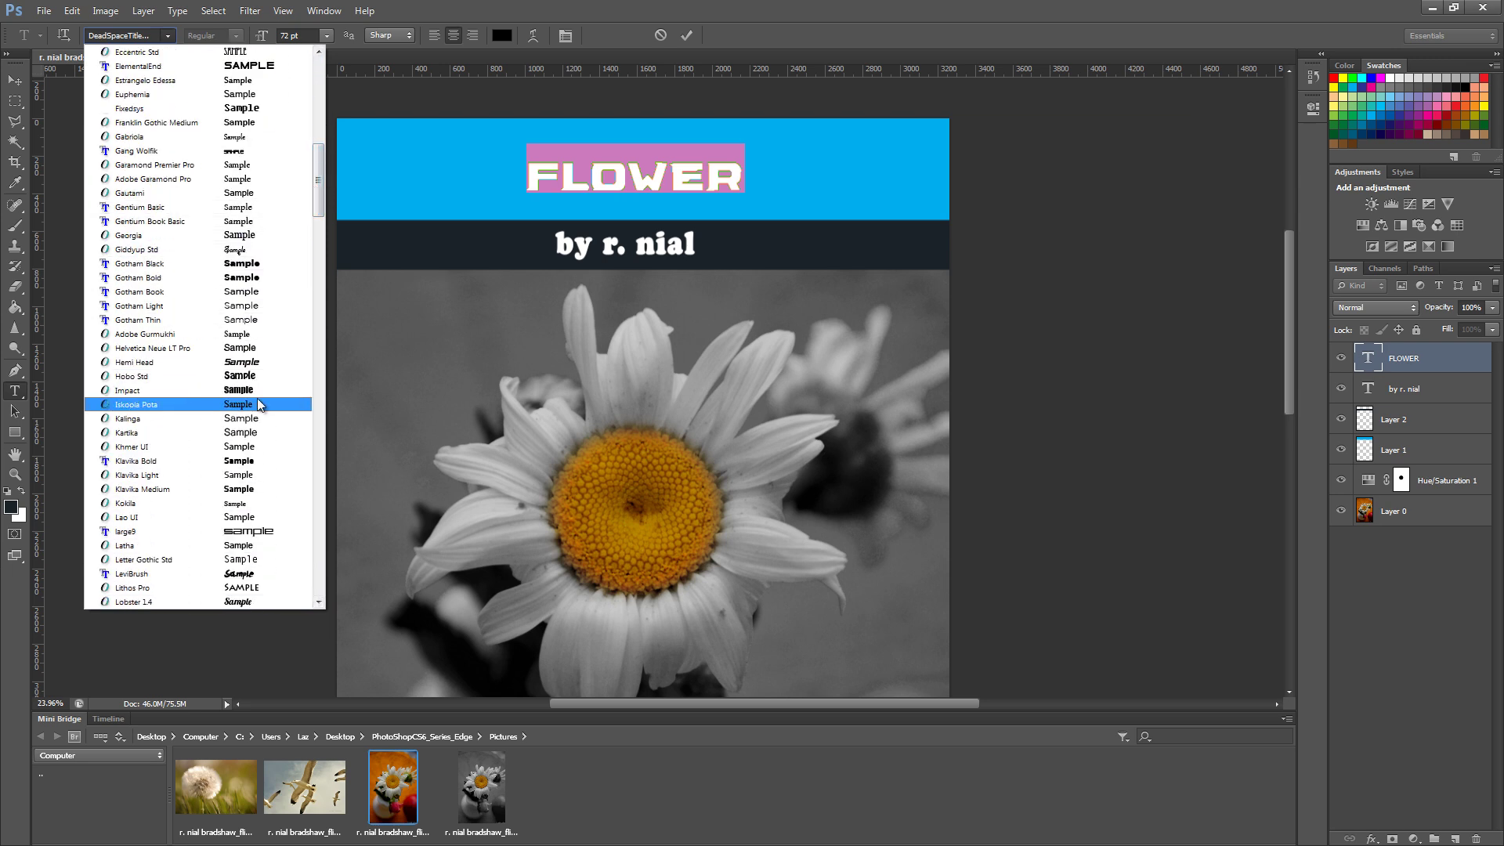
scroll(258, 374, "down", 1)
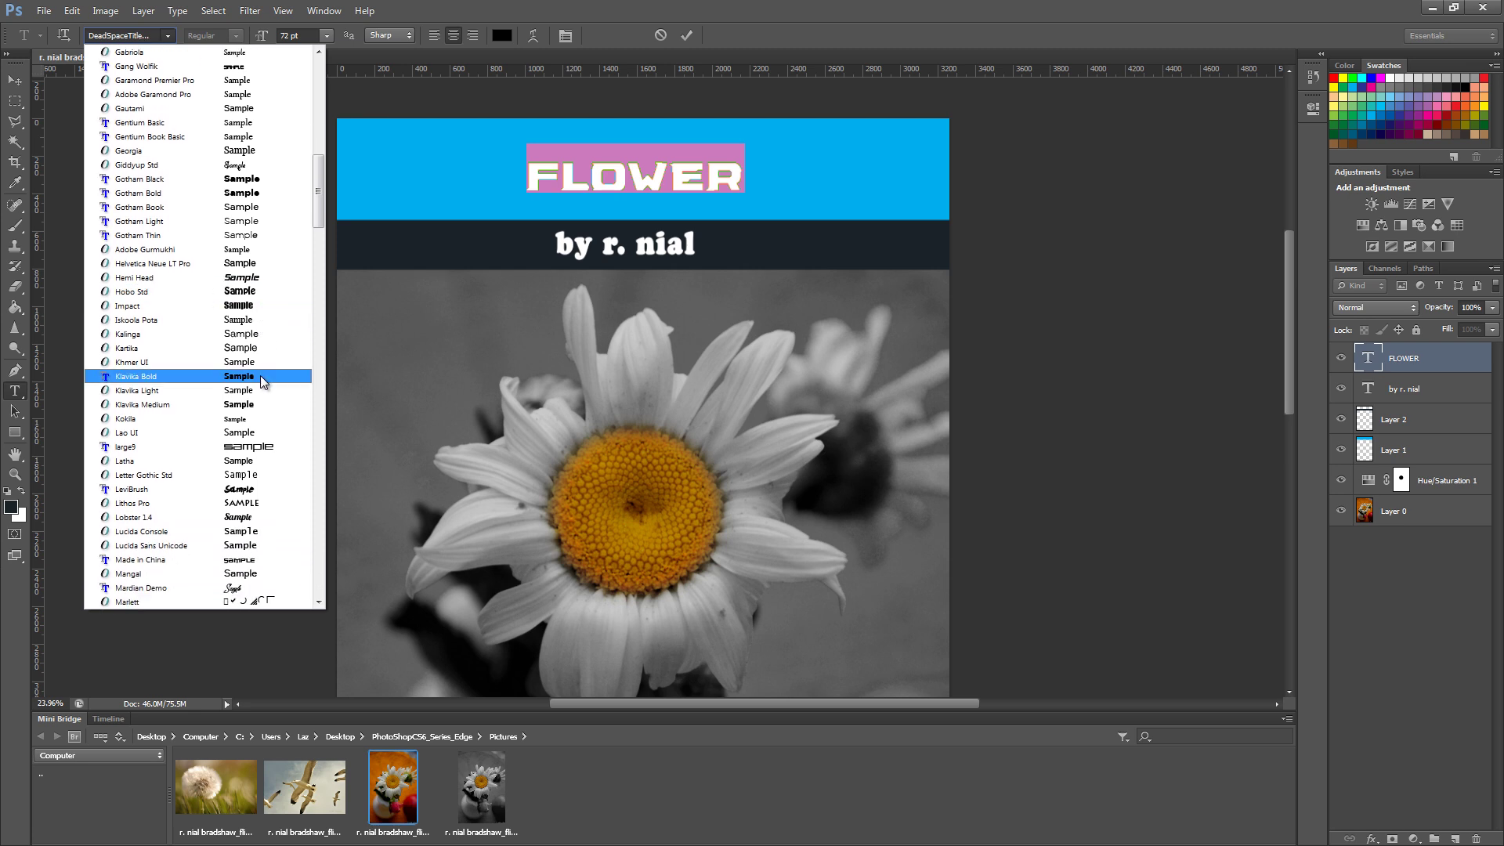
scroll(260, 375, "down", 3)
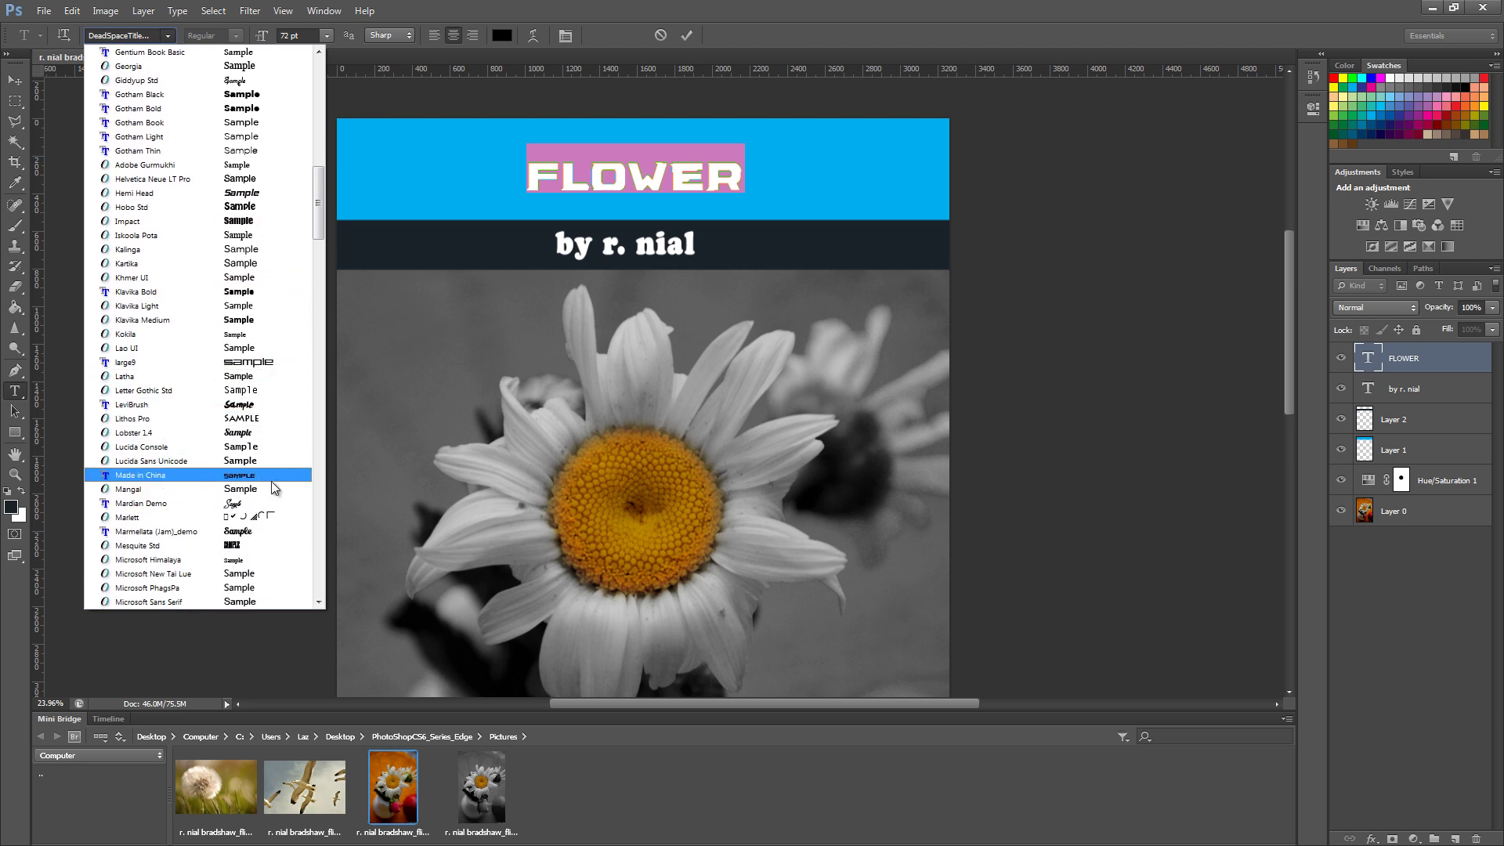
scroll(249, 469, "down", 1)
left_click(239, 466)
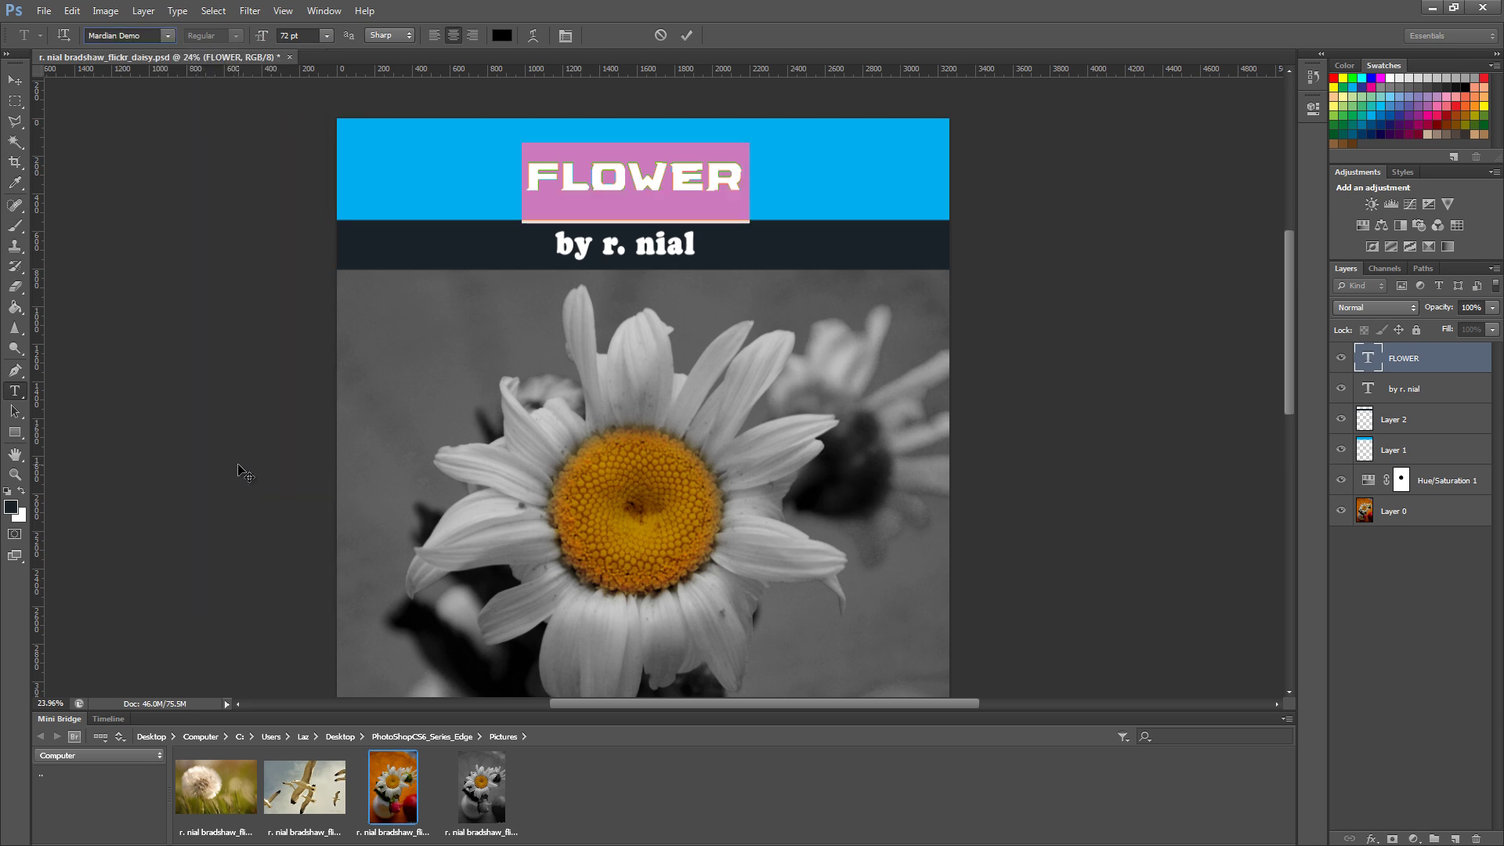
- Set the FLOWER title font to Segoe UI Symbol
left_click(167, 36)
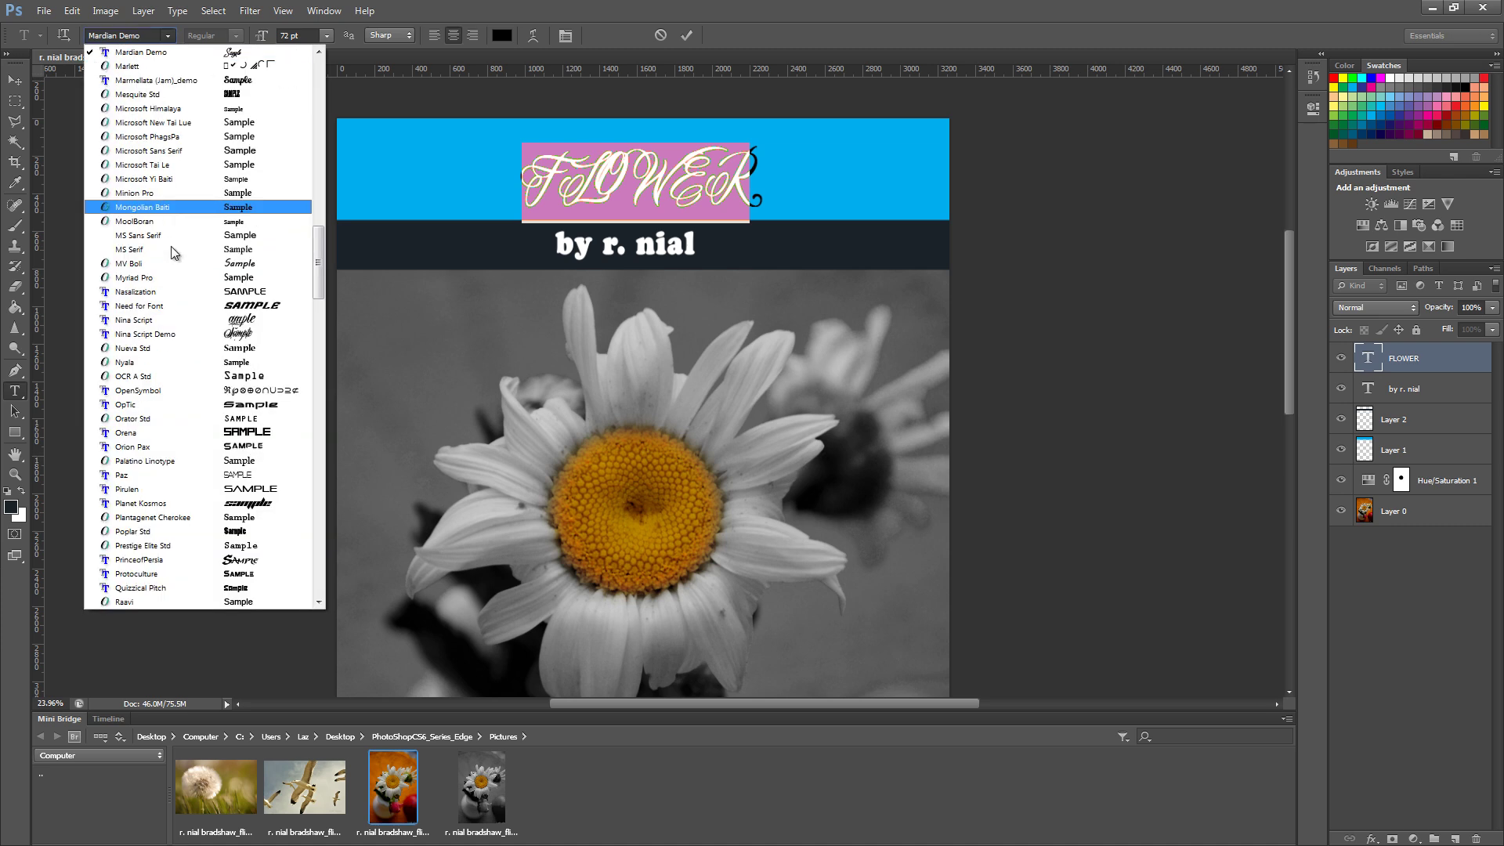
scroll(259, 454, "down", 1)
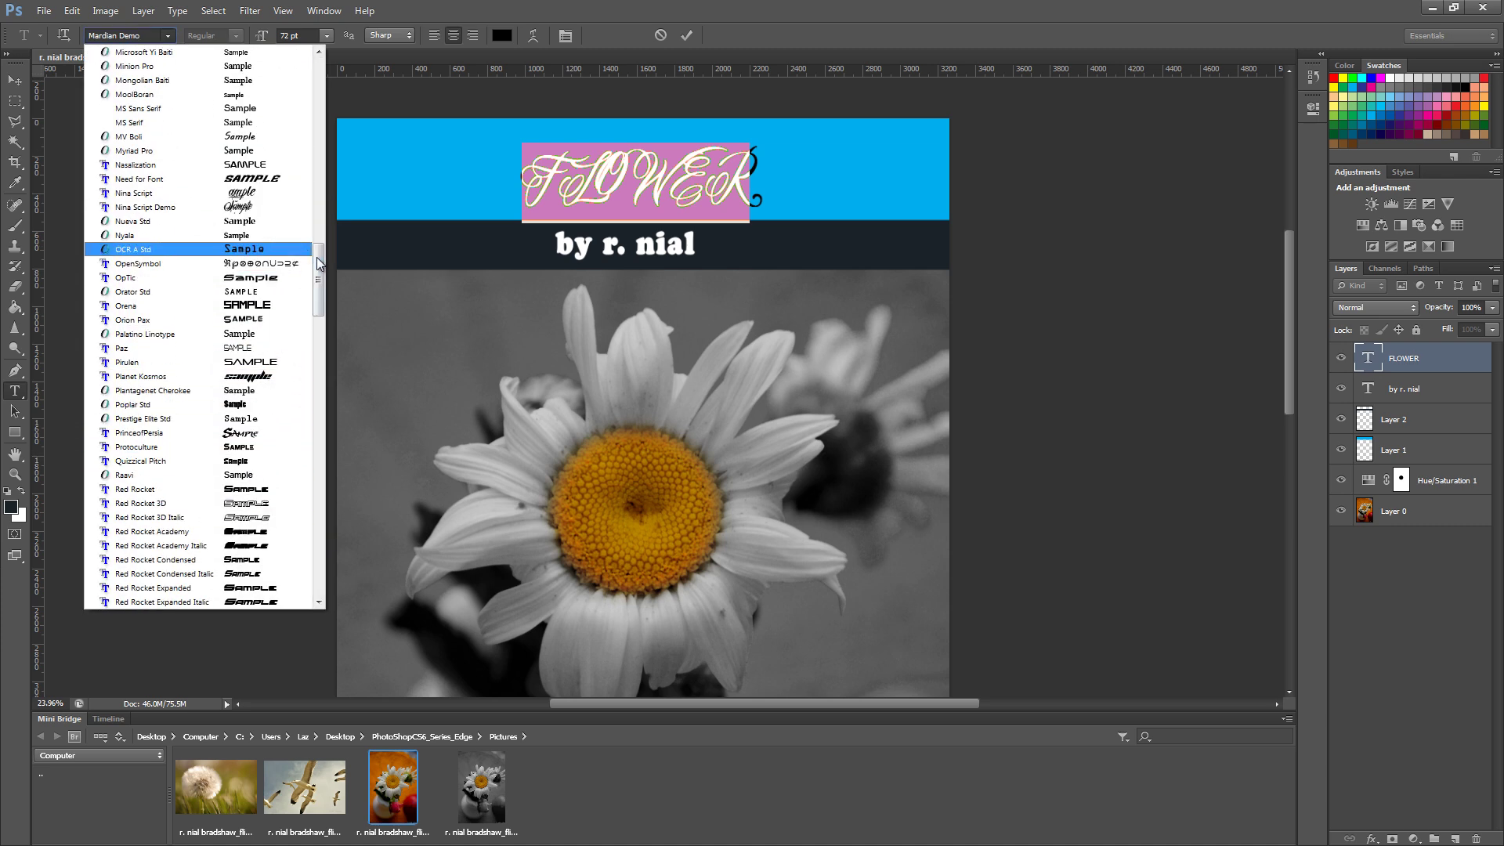
left_click_drag(317, 268, 331, 337)
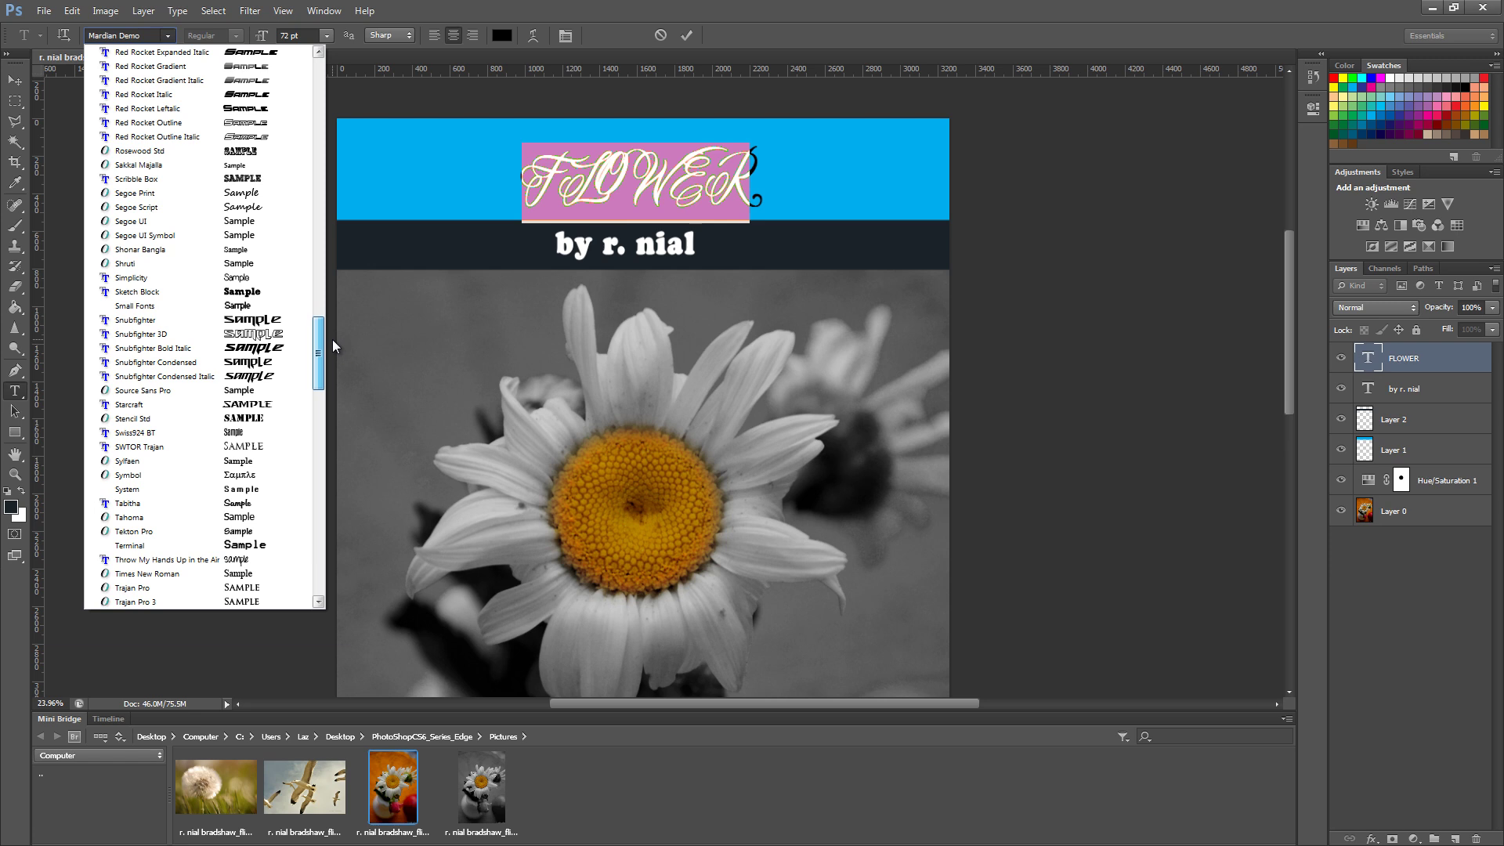
left_click(262, 235)
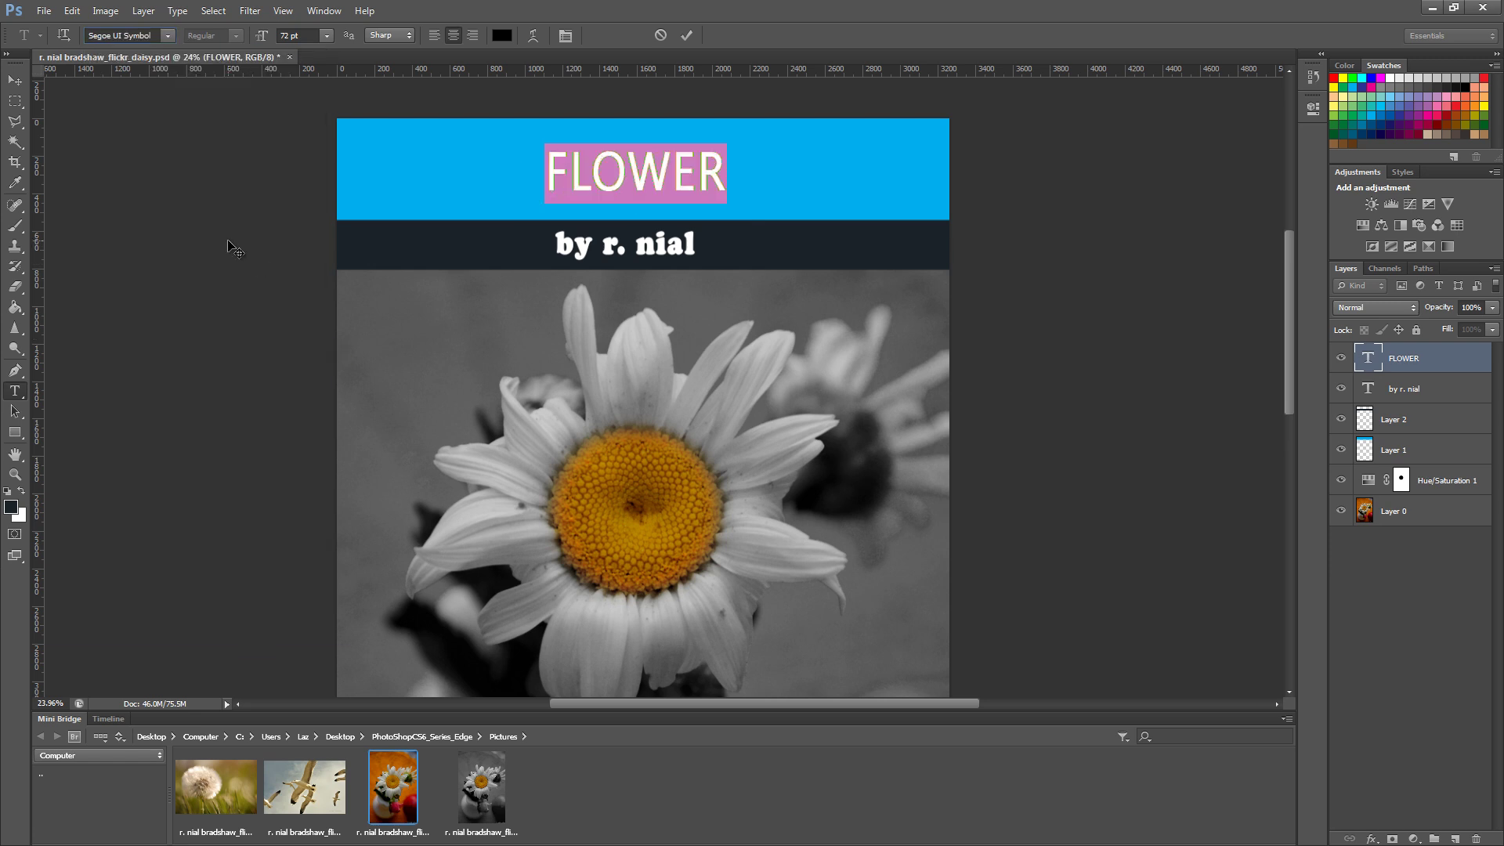
- Commit the title edit and shift FLOWER slightly right to centre it on the banner
left_click(14, 80)
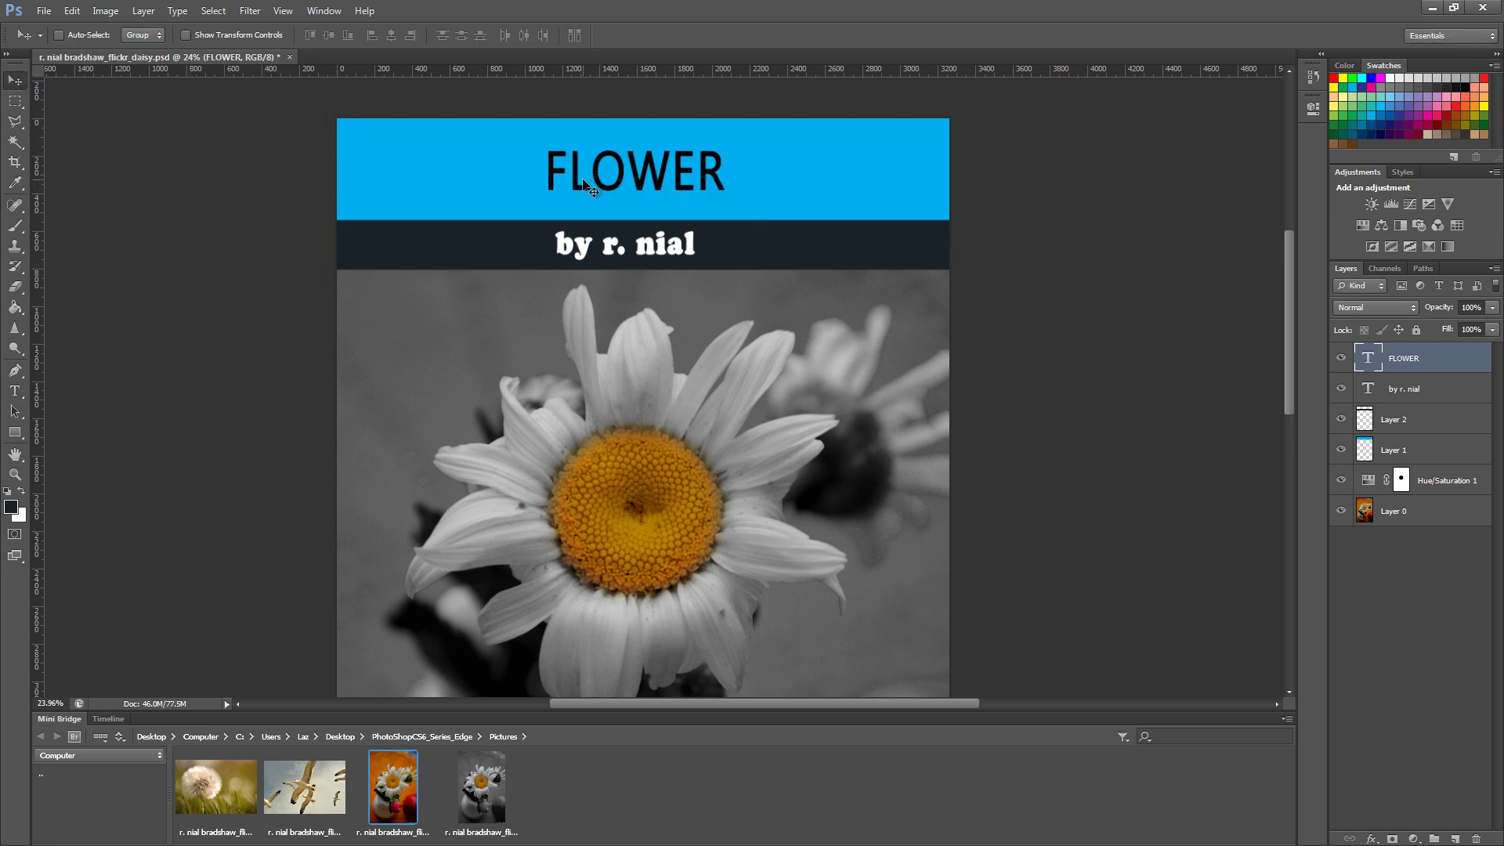
left_click_drag(579, 185, 590, 187)
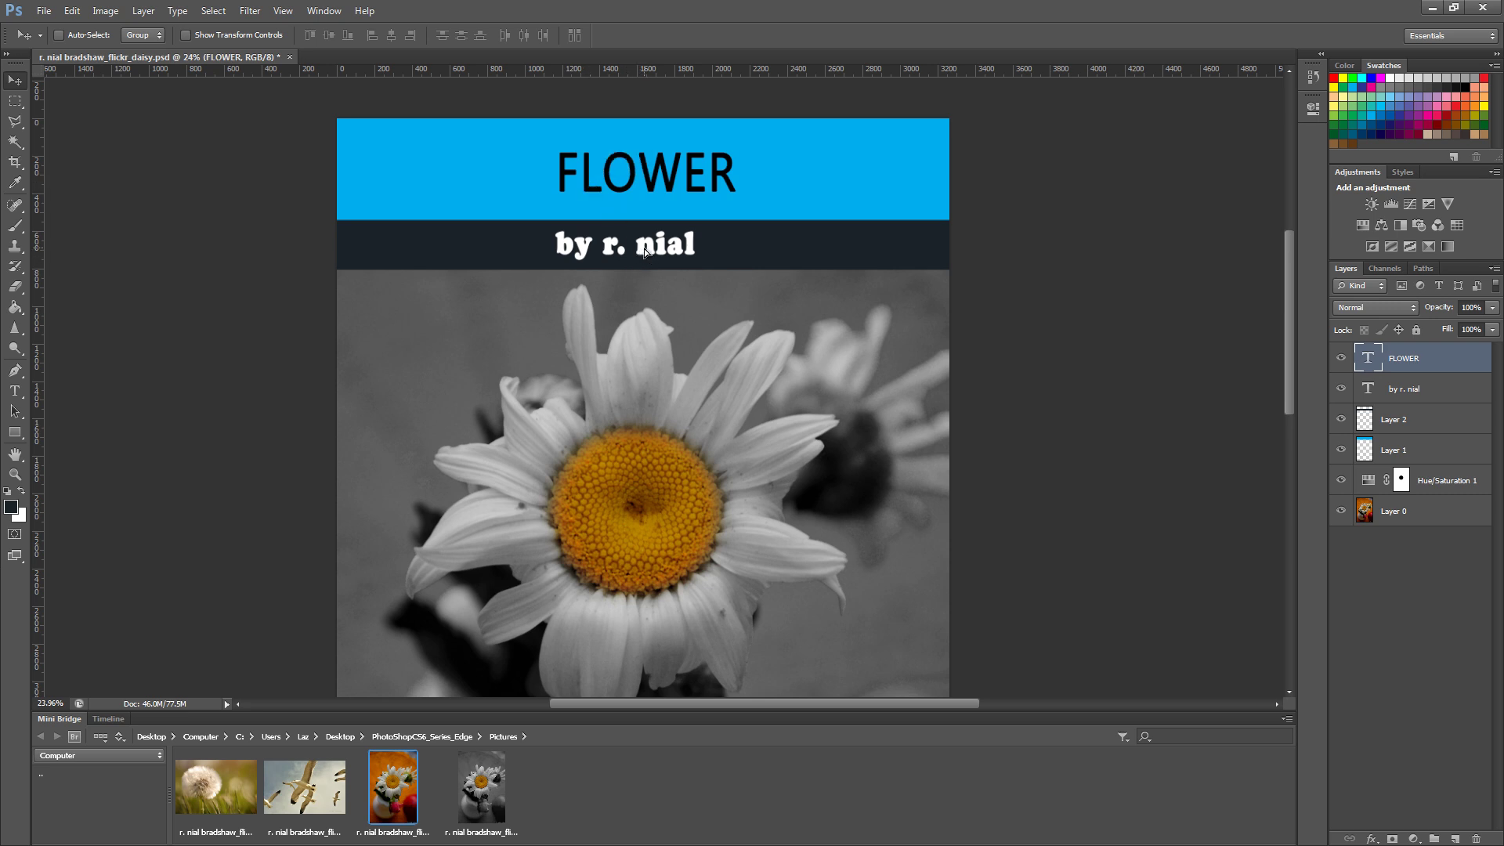
mouse_move(643, 248)
left_mouse_down()
mouse_move(661, 235)
mouse_move(644, 248)
left_mouse_up()
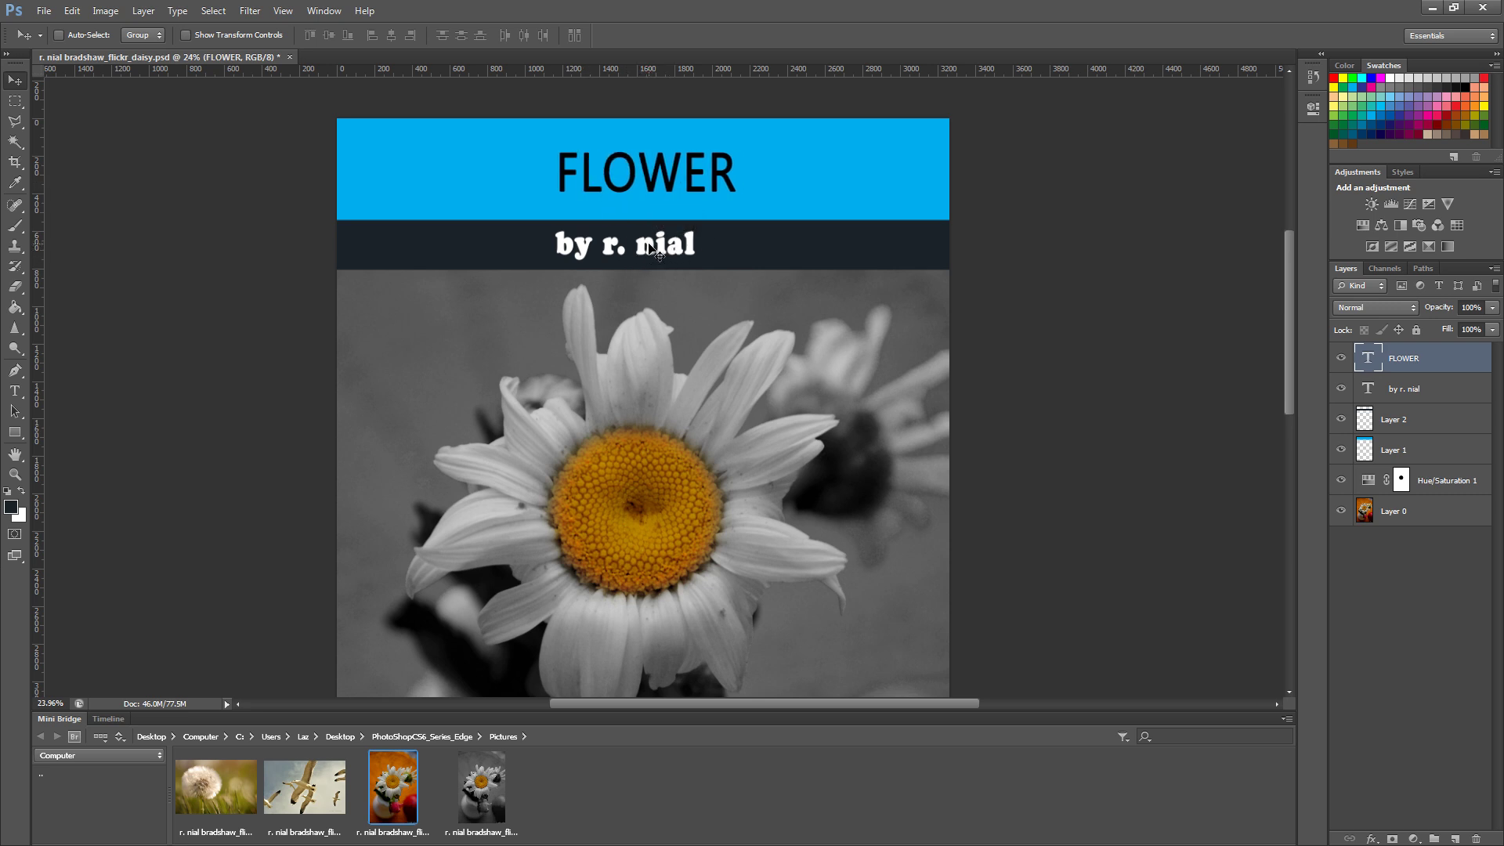